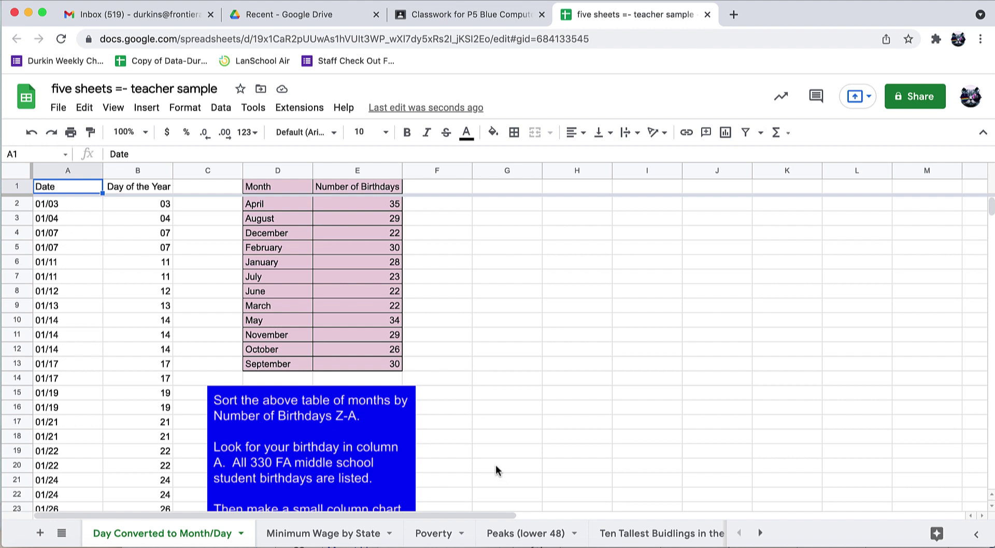
- Review the blue assignment instructions, sort example pictures and the full list of birthday dates in column A
scroll(394, 442, down, 2)
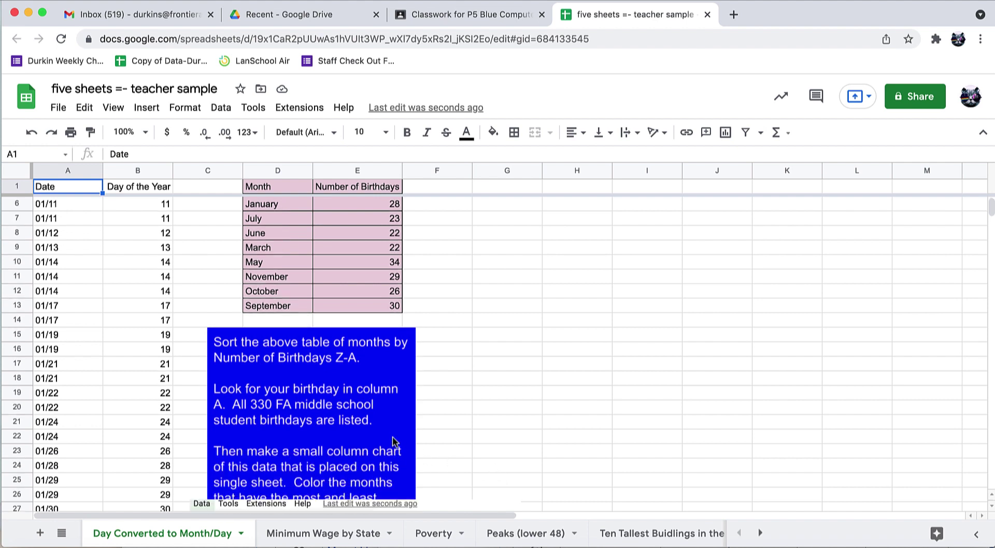
scroll(393, 441, up, 2)
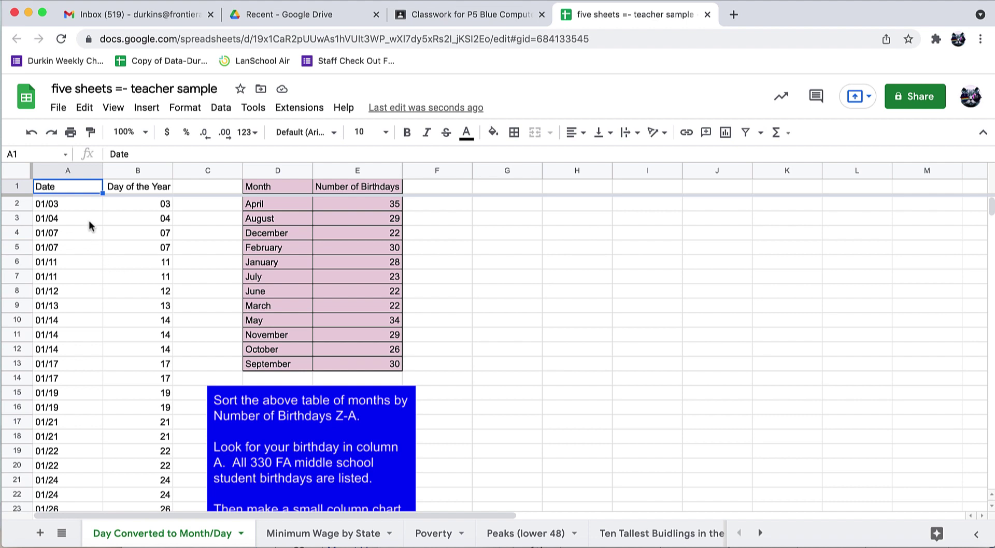
scroll(57, 366, down, 6)
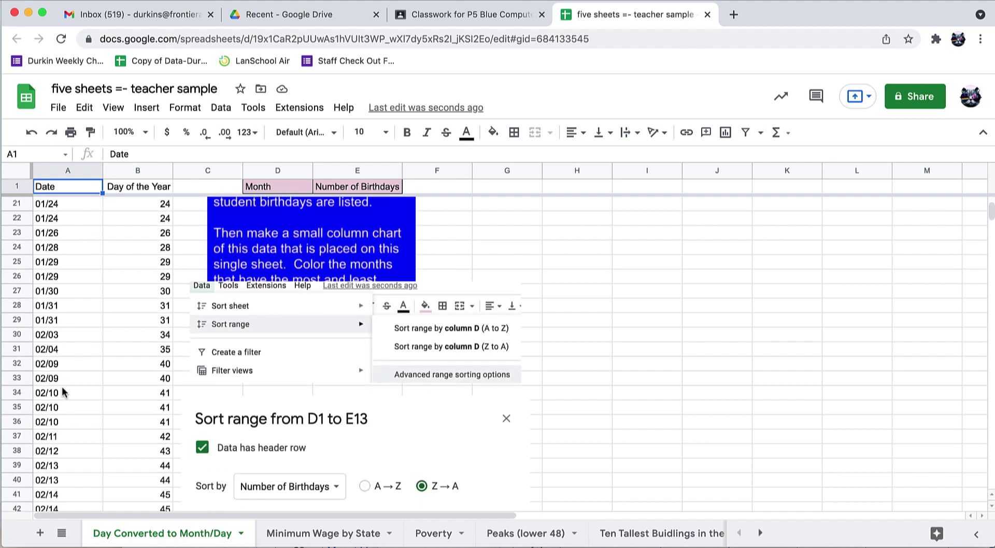
drag(62, 394, 67, 420)
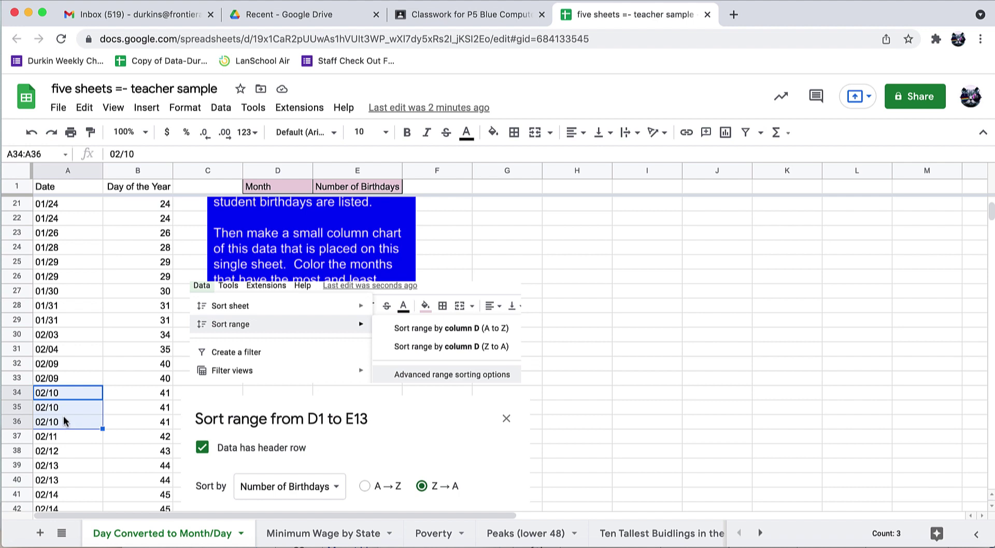
scroll(69, 415, down, 20)
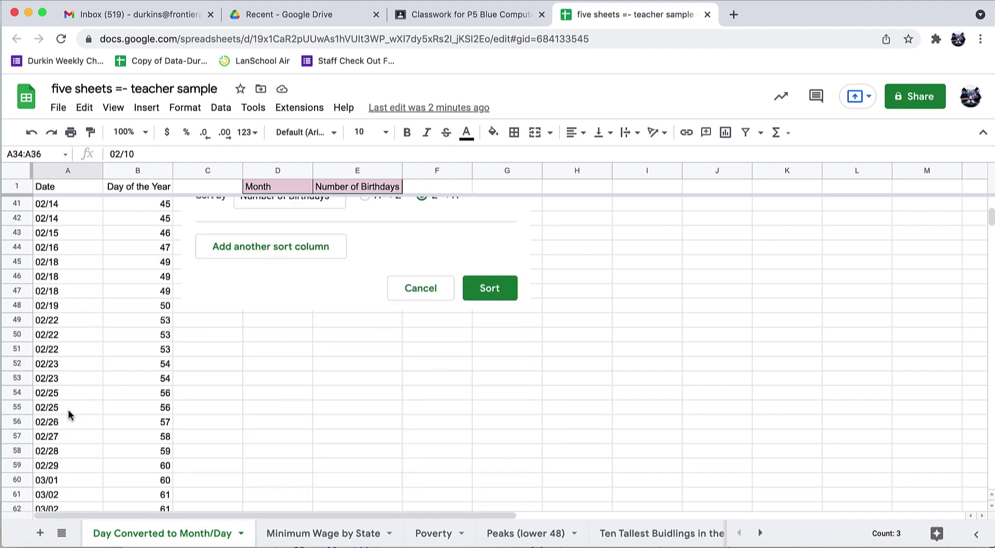
scroll(69, 414, down, 20)
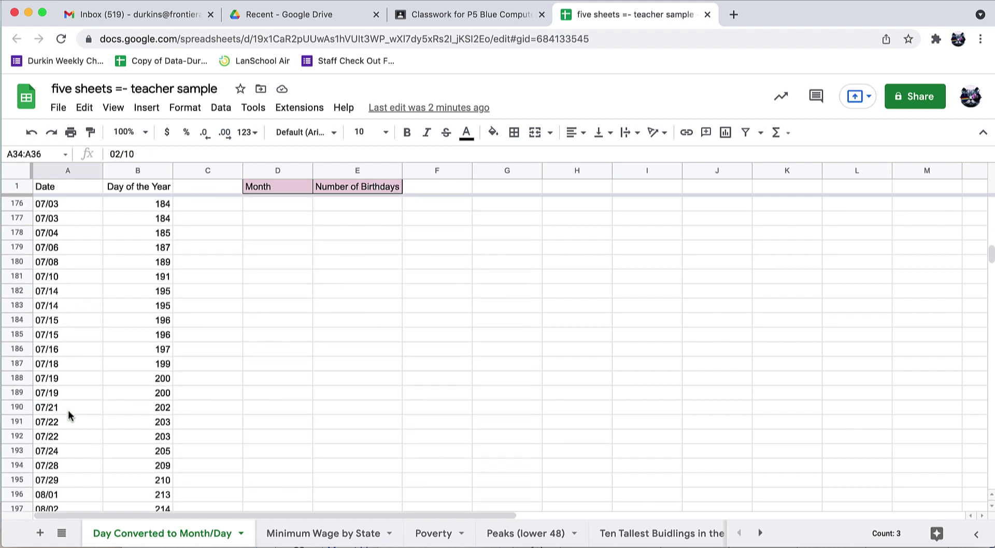
scroll(69, 414, down, 12)
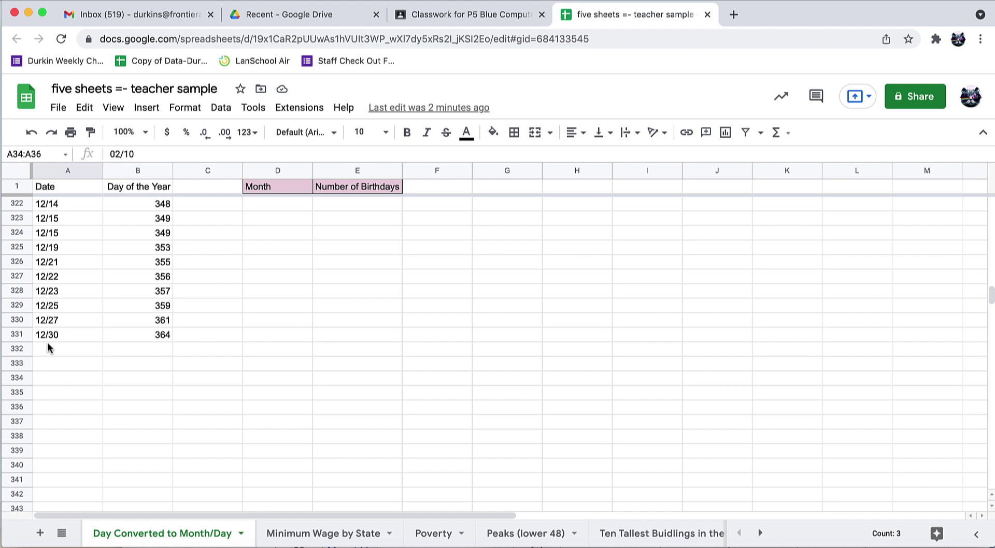
scroll(48, 343, up, 20)
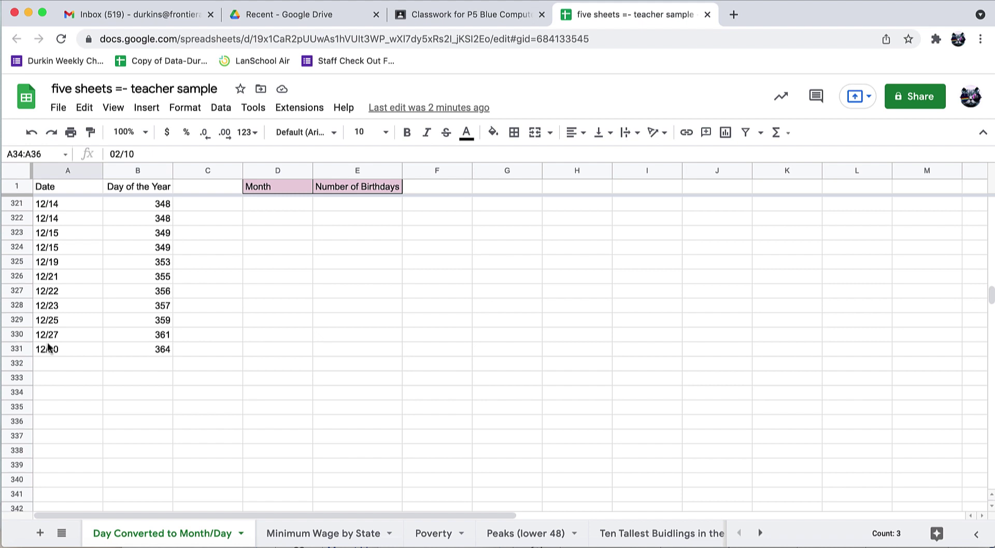
scroll(44, 309, up, 15)
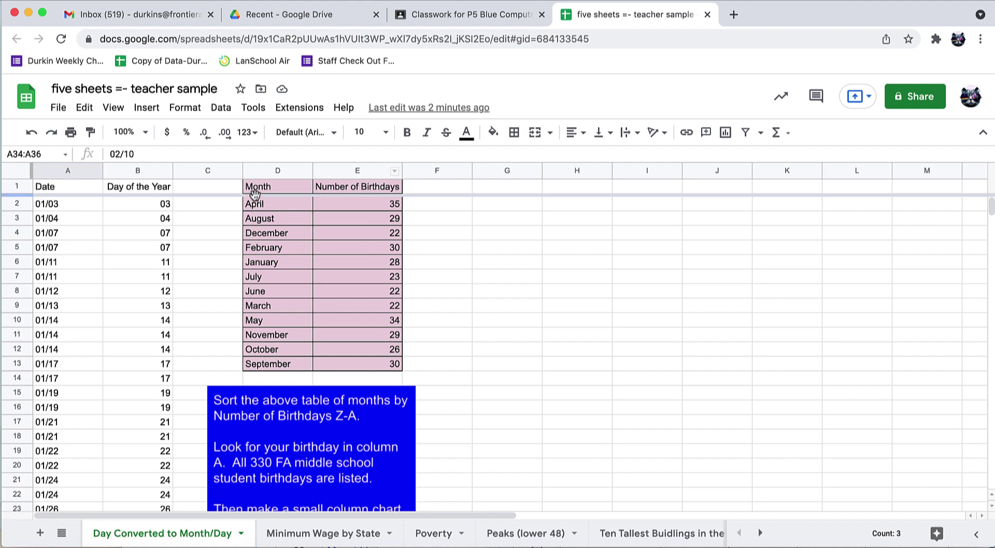
- Sort the month table D1:E13 by Number of Birthdays from Z to A, treating the first row as a header
drag(291, 188, 361, 365)
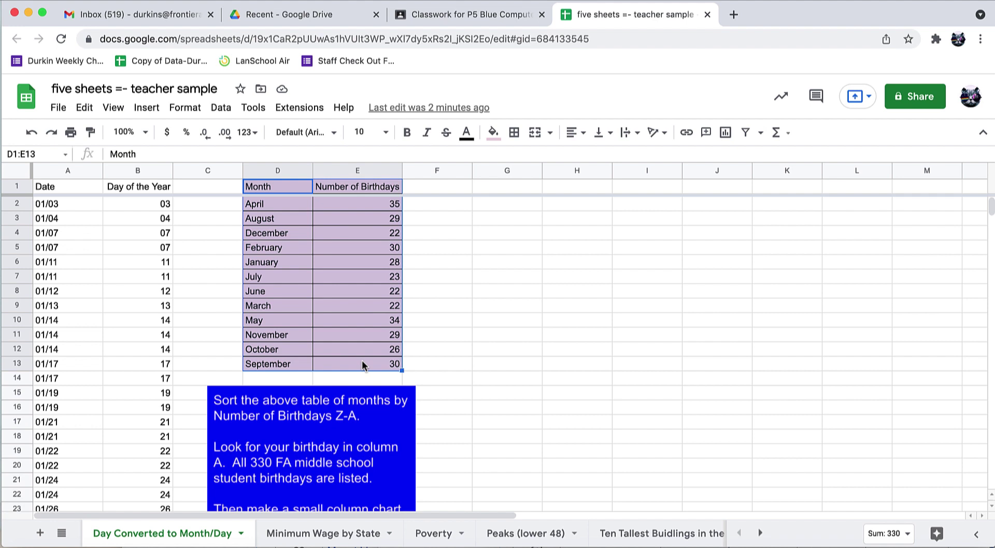
click(221, 107)
mouse_move(240, 155)
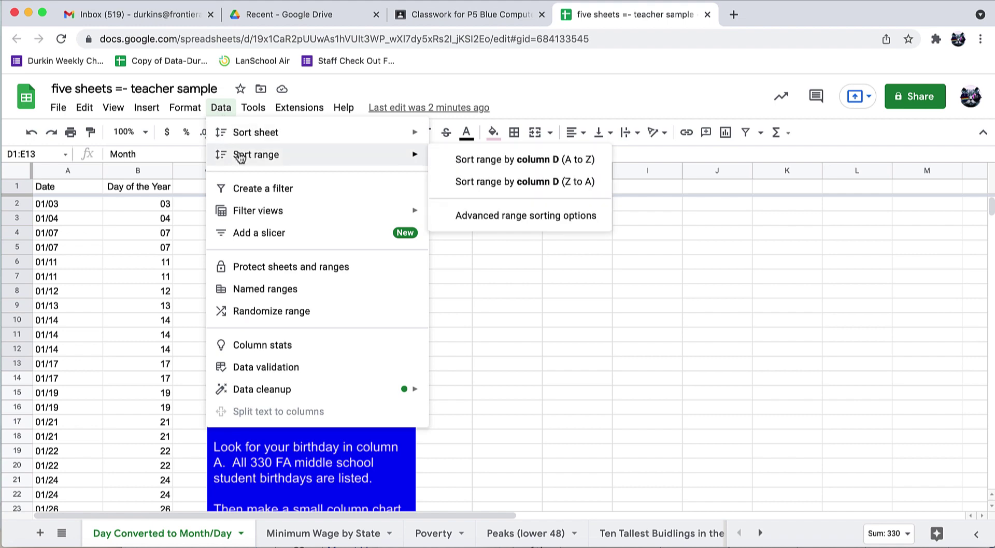
click(492, 216)
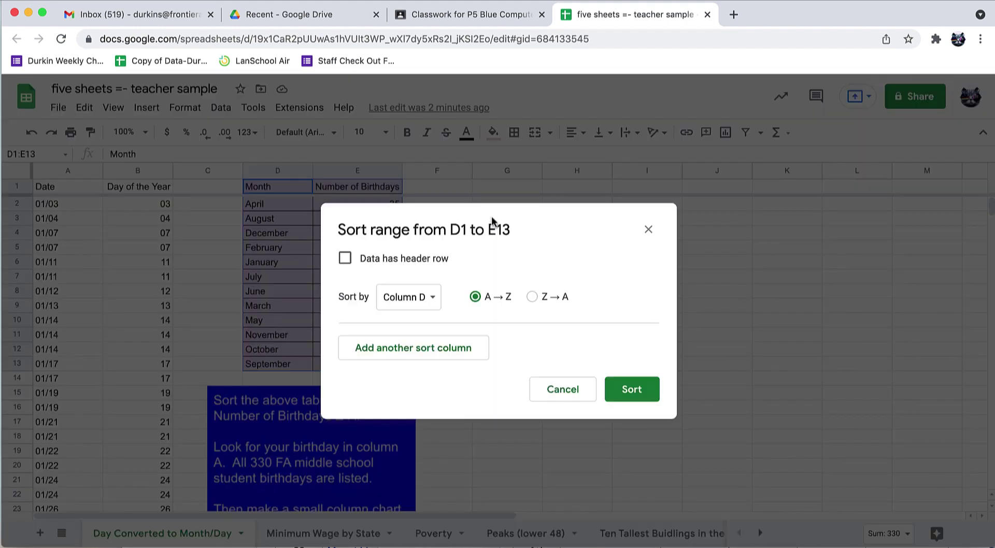
click(420, 260)
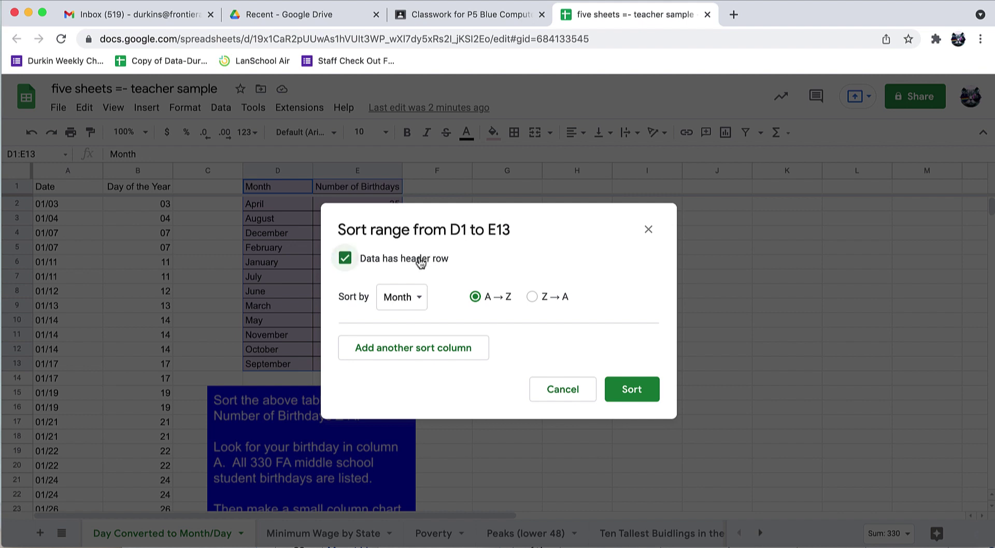
click(406, 295)
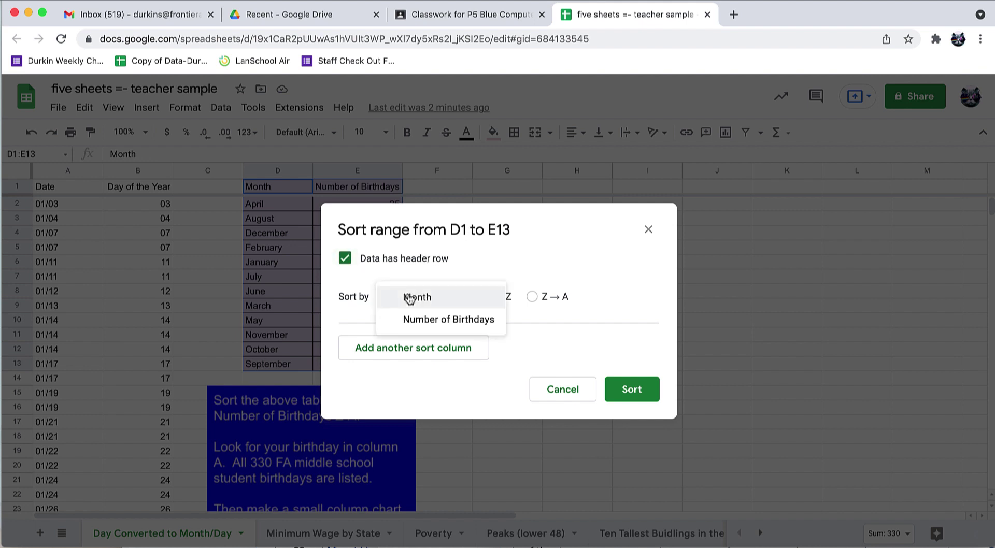
click(422, 320)
click(563, 298)
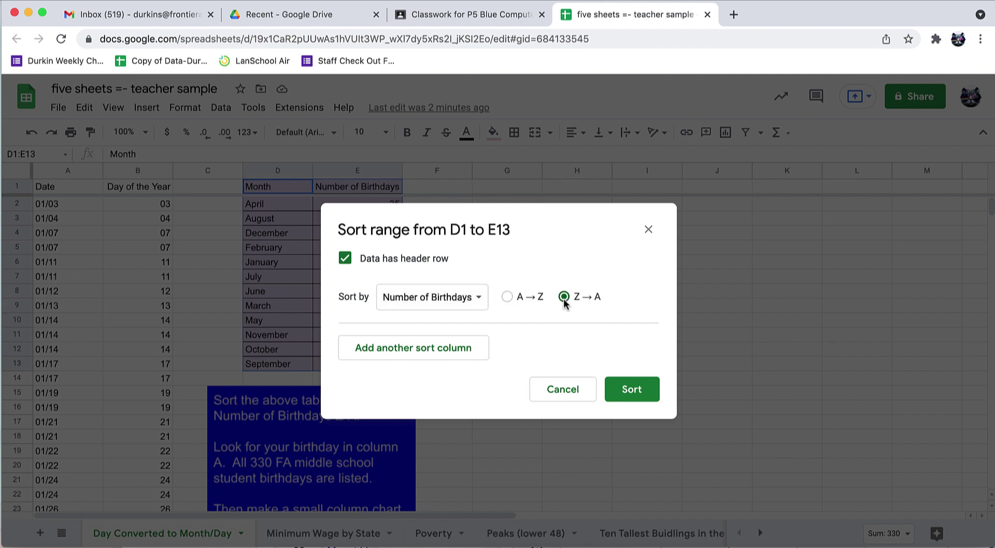
click(635, 391)
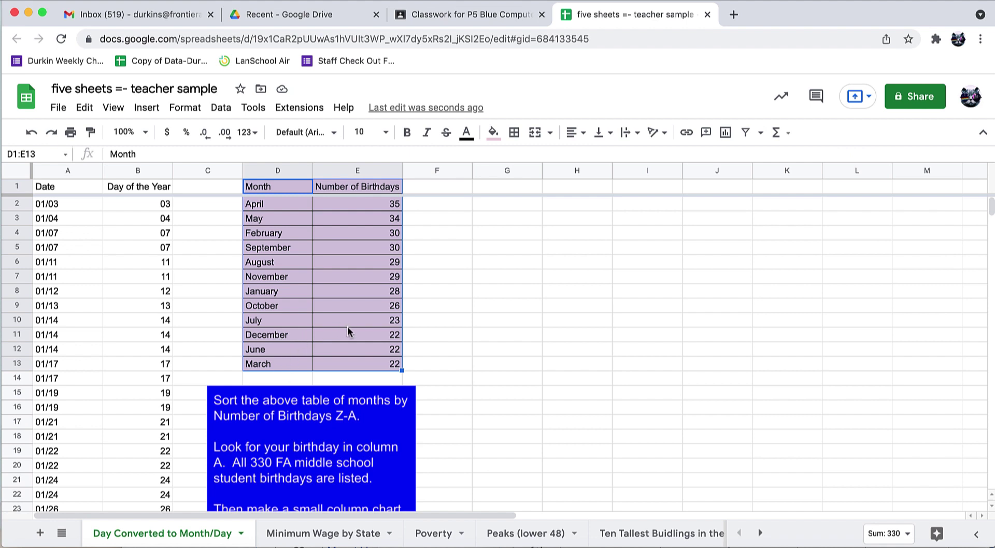
- Move the picture of the Sort range menu down so that it clears the blue instruction text box
scroll(340, 381, down, 2)
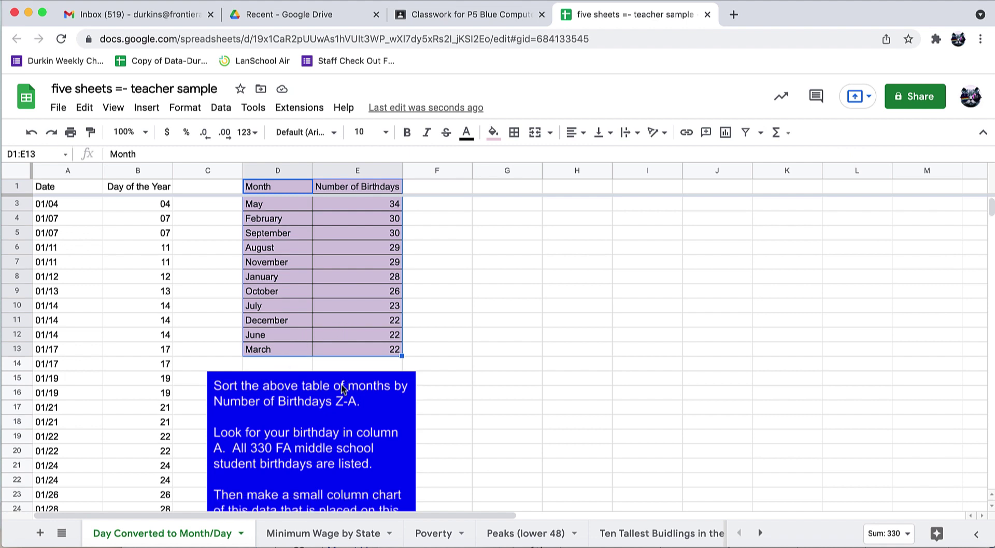
scroll(340, 389, down, 2)
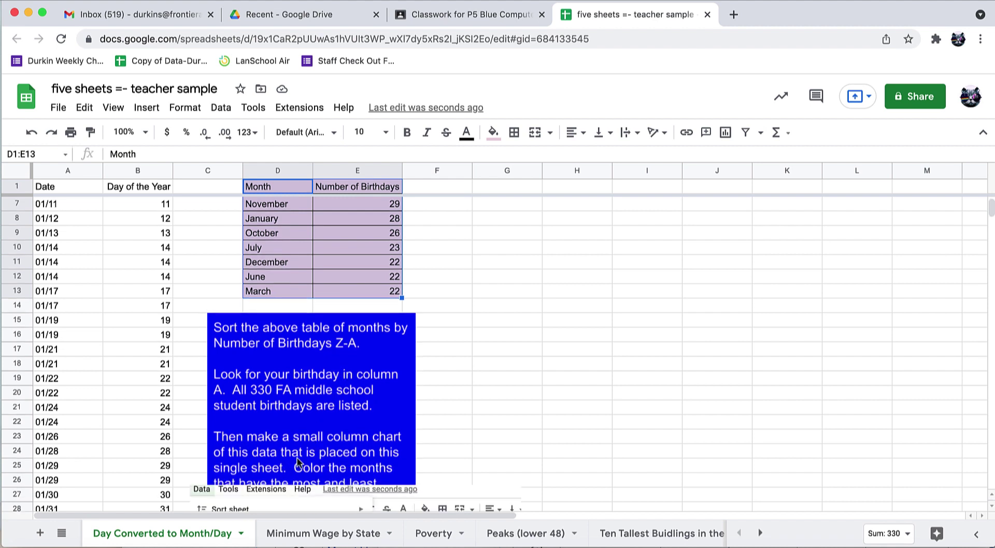
scroll(298, 461, down, 1)
scroll(298, 461, down, 2)
click(345, 386)
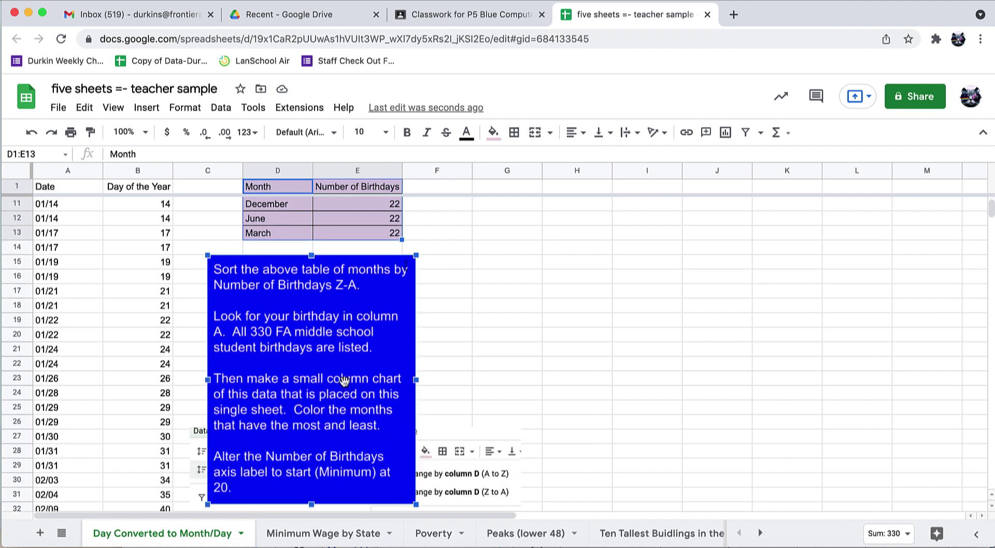
click(446, 480)
scroll(446, 480, down, 2)
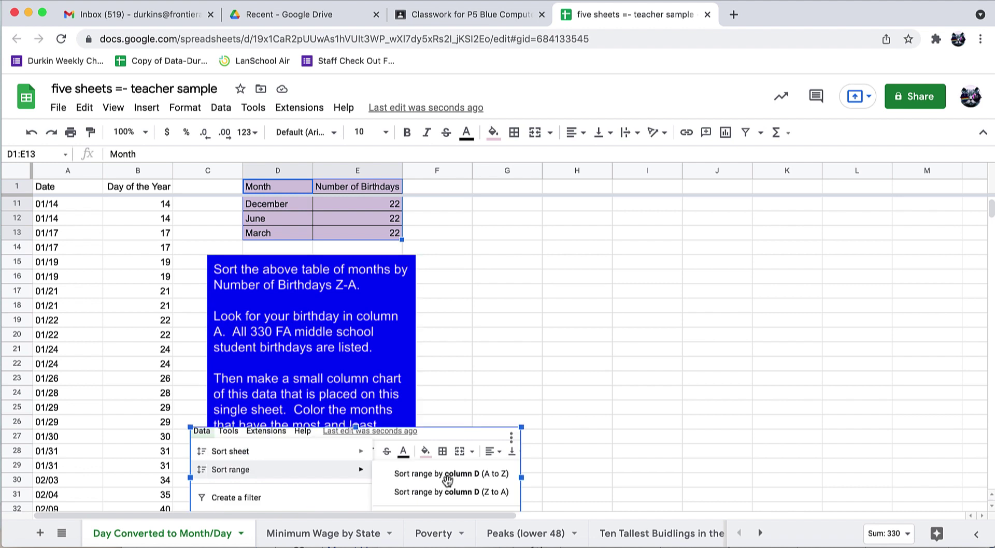
scroll(446, 480, down, 4)
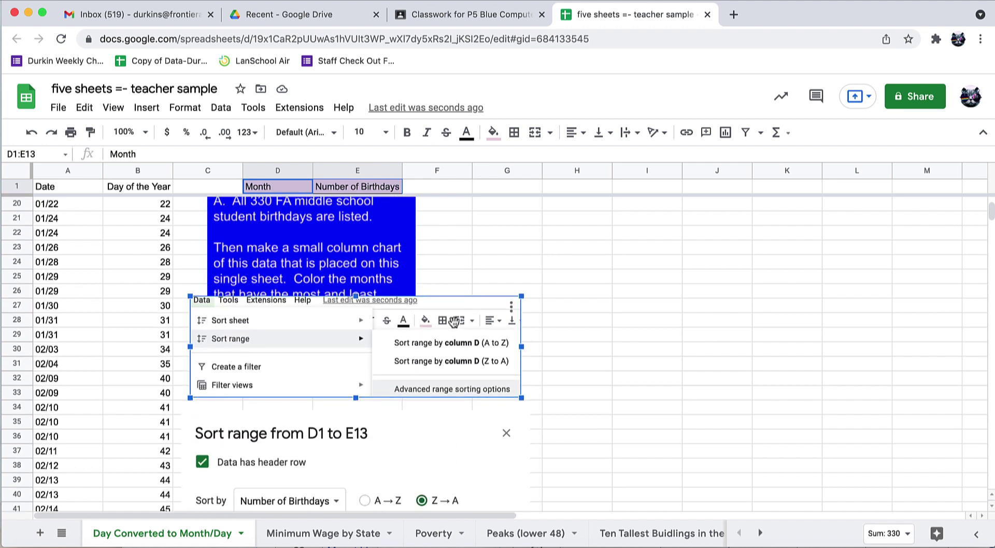
drag(443, 335, 449, 409)
- Move the picture of the sort dialog down until it sits just below the picture of the Sort range menu
scroll(450, 409, down, 1)
scroll(449, 408, down, 5)
drag(439, 374, 434, 433)
drag(404, 391, 390, 510)
click(394, 409)
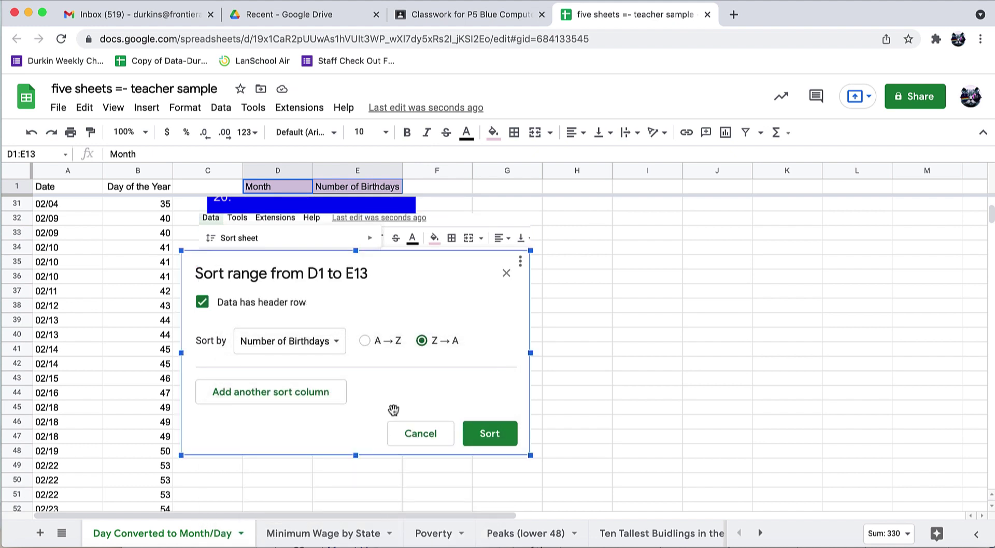
key(Down)
key(Down)
key(Down)
key(Down)
key(Down)
key(Down)
key(Down)
key(Down)
key(Down)
key(Down)
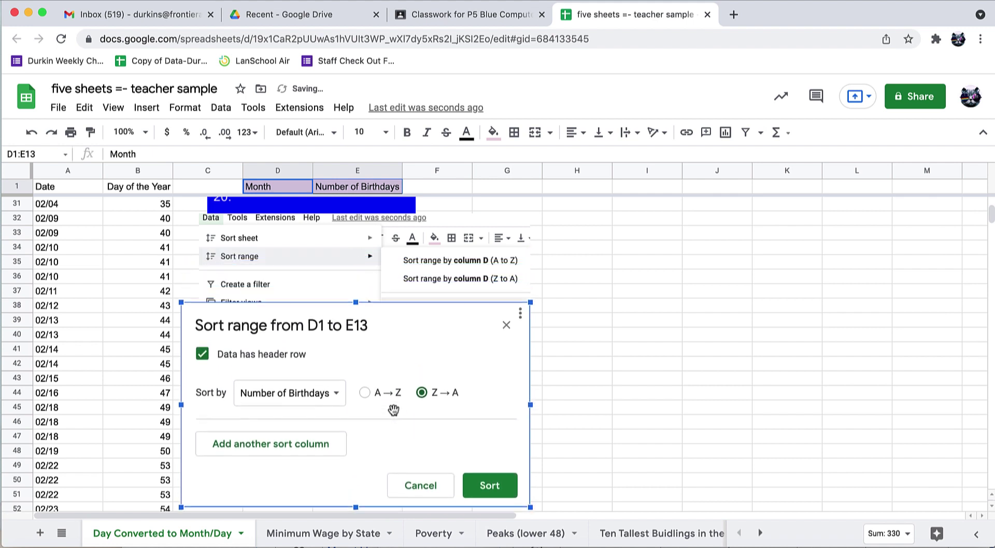
key(Down)
key(Down)
key(Down)
key(Down)
key(Down)
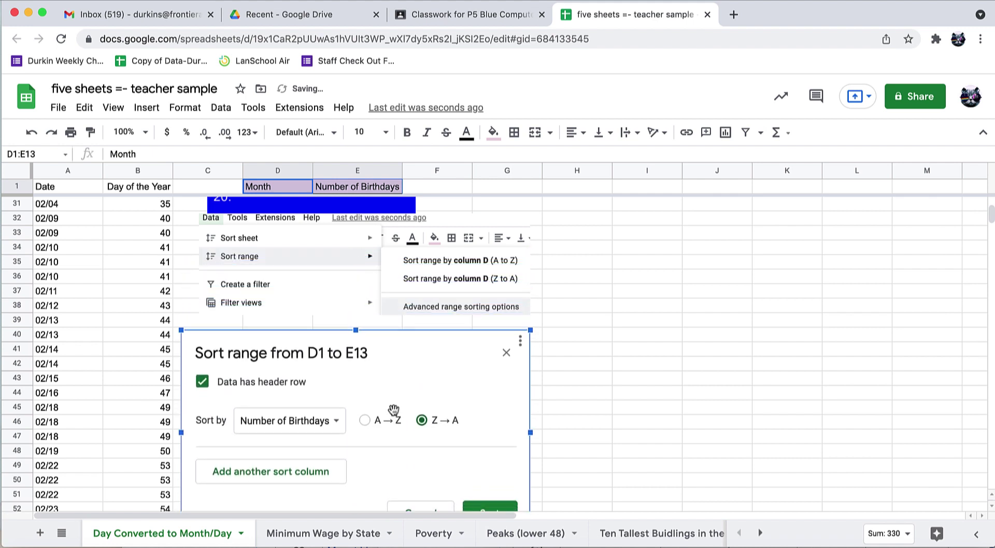
key(Up)
key(Up)
- Insert a column chart of the month table D1:E13 and shift it over columns E to J
scroll(575, 389, up, 4)
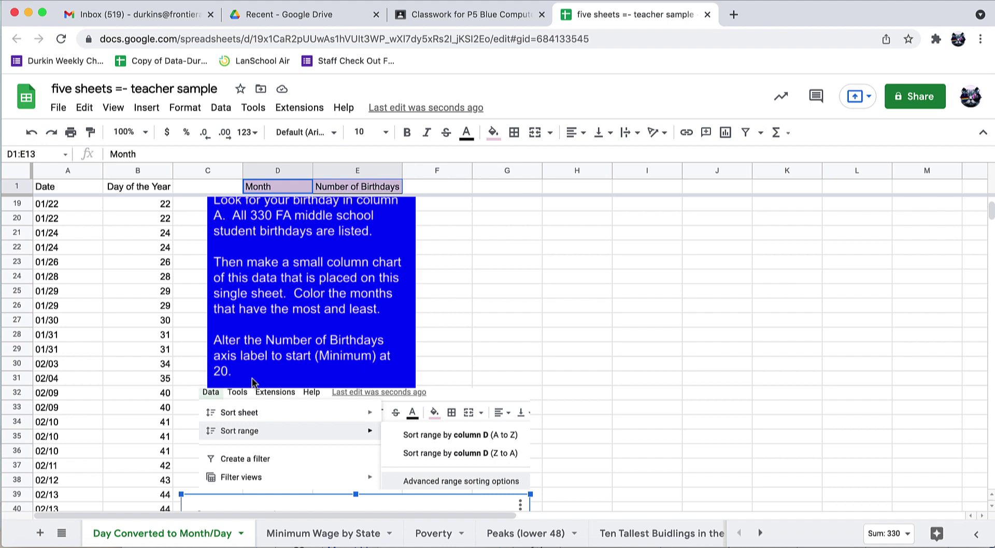
scroll(565, 271, up, 5)
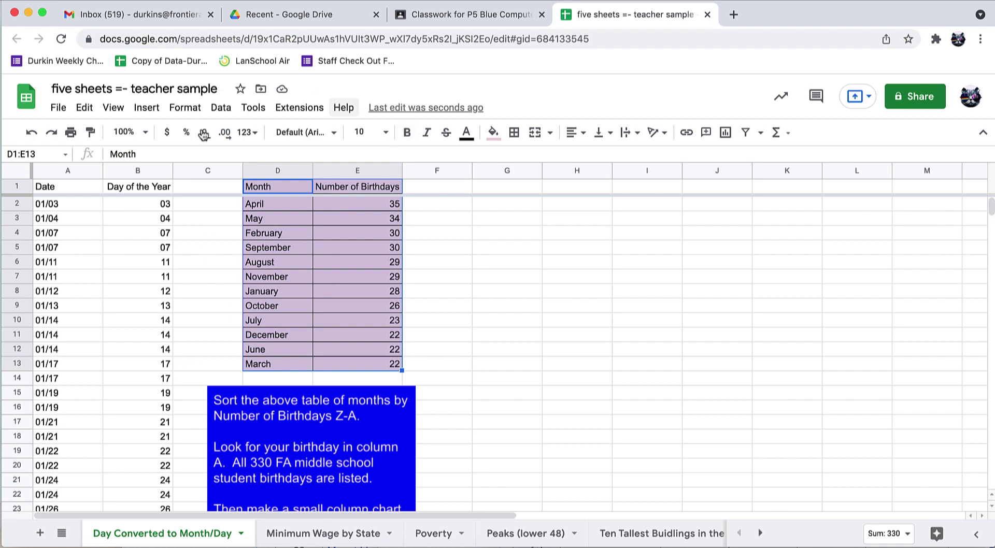
click(725, 132)
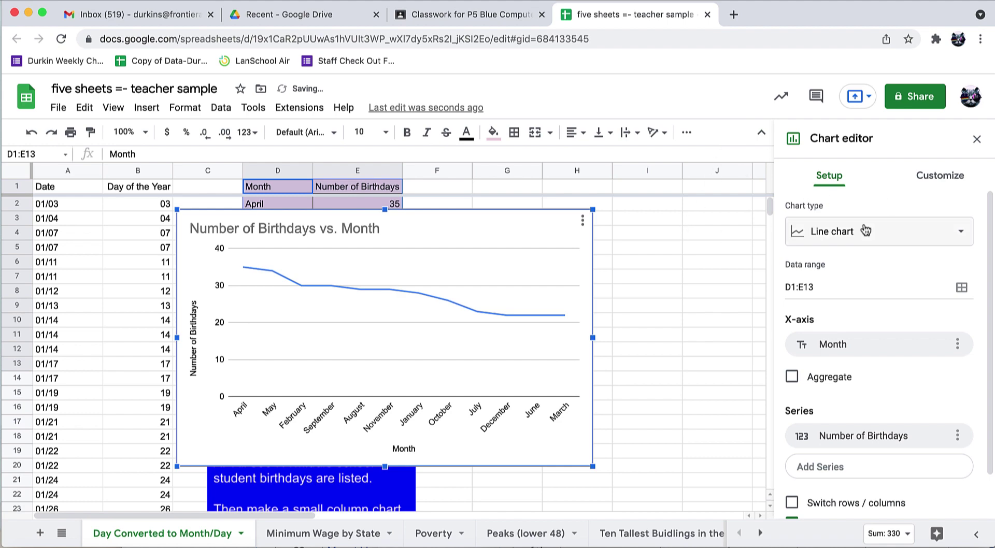
click(866, 234)
click(902, 310)
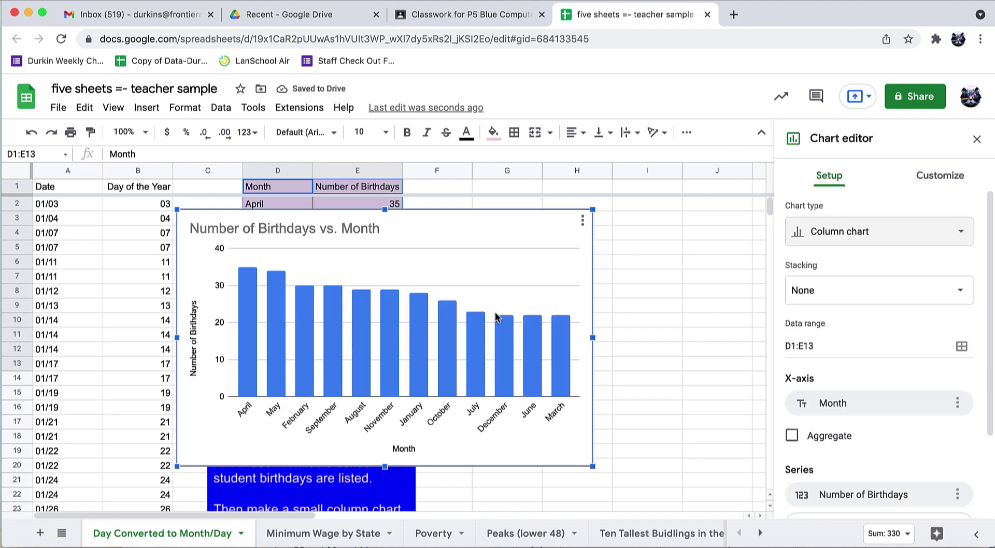
drag(455, 225, 630, 250)
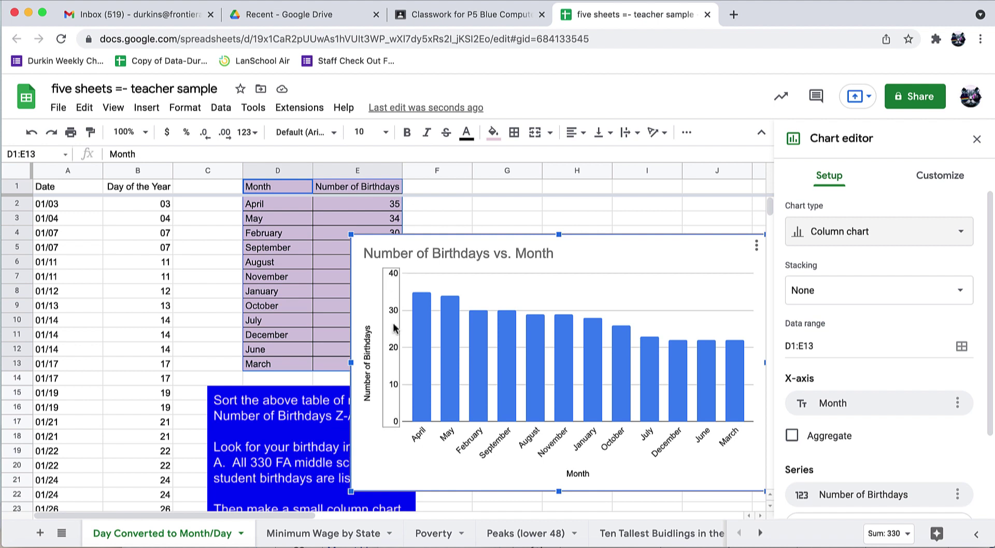
- Set the minimum of the chart's vertical axis to 20
click(393, 349)
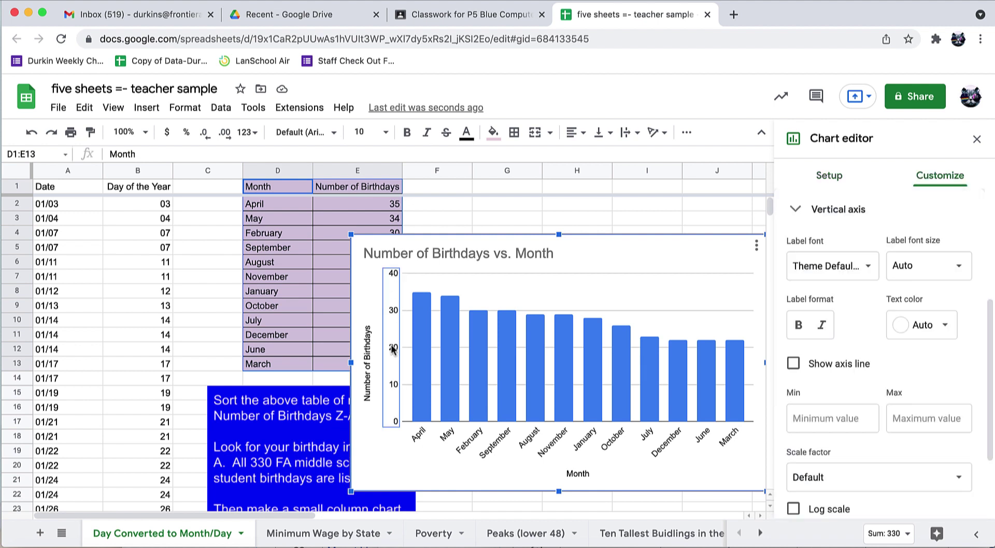
click(815, 419)
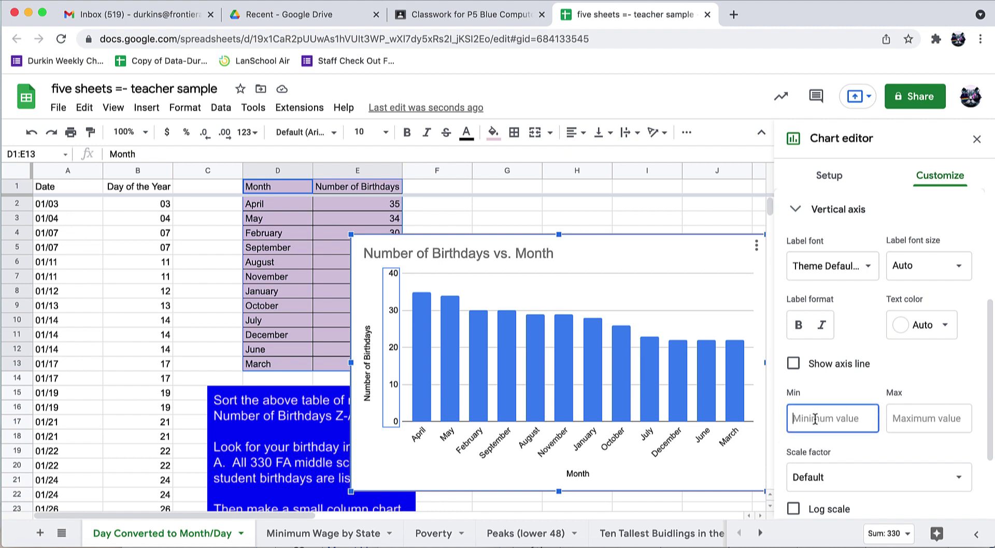
text(20)
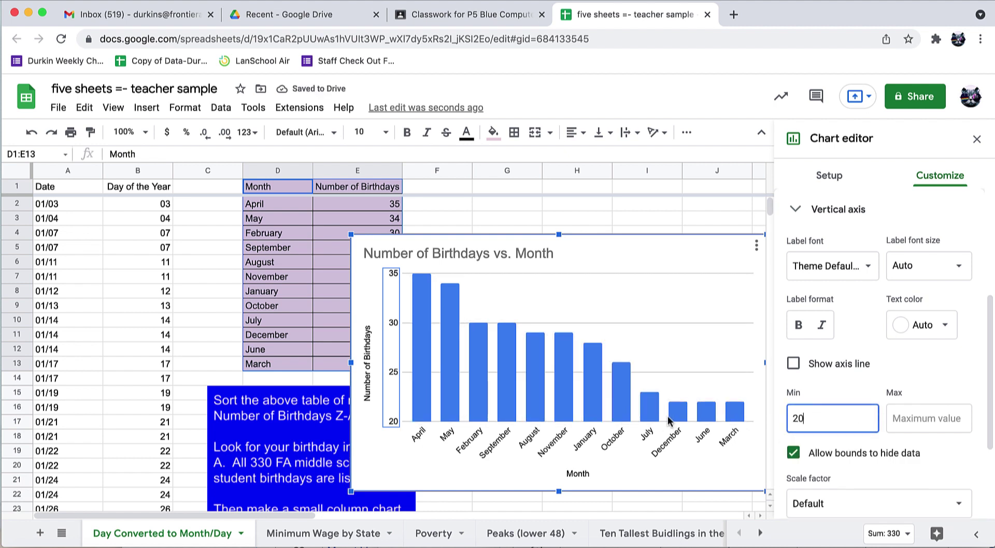
- Change the chart title to "Number of Birthdays by Month - FA Middle School" and close the chart editor
double_click(503, 253)
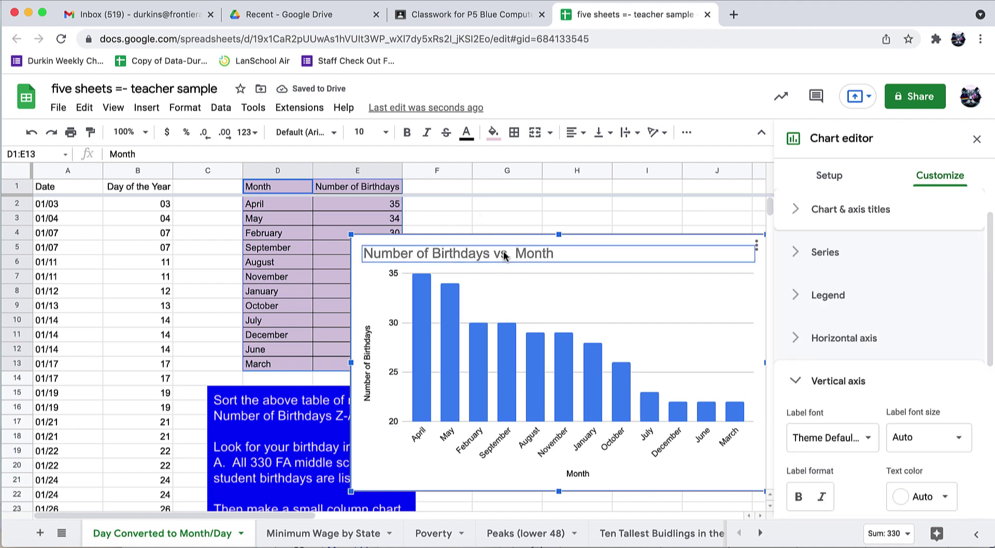
click(503, 253)
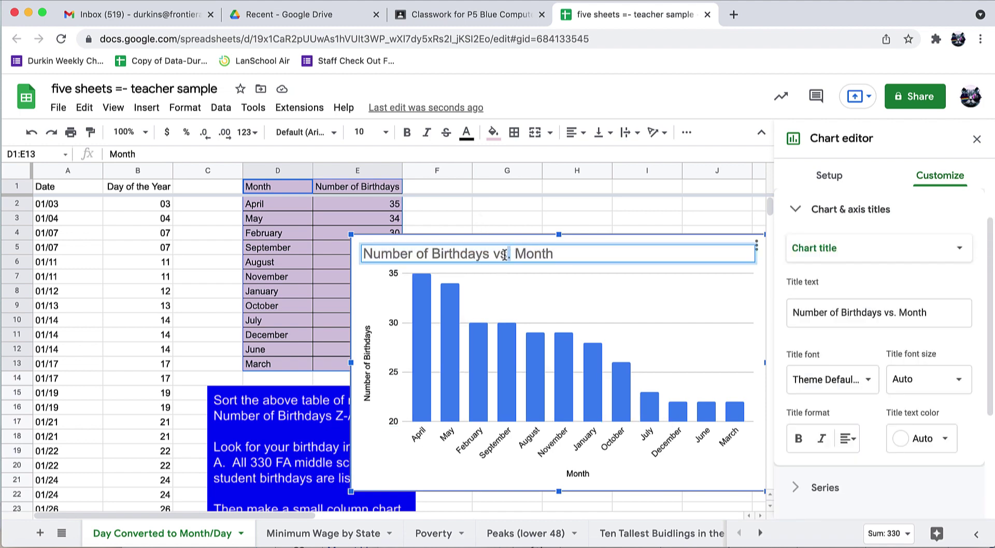
drag(510, 254, 493, 254)
text(by)
click(569, 250)
text(- FA )
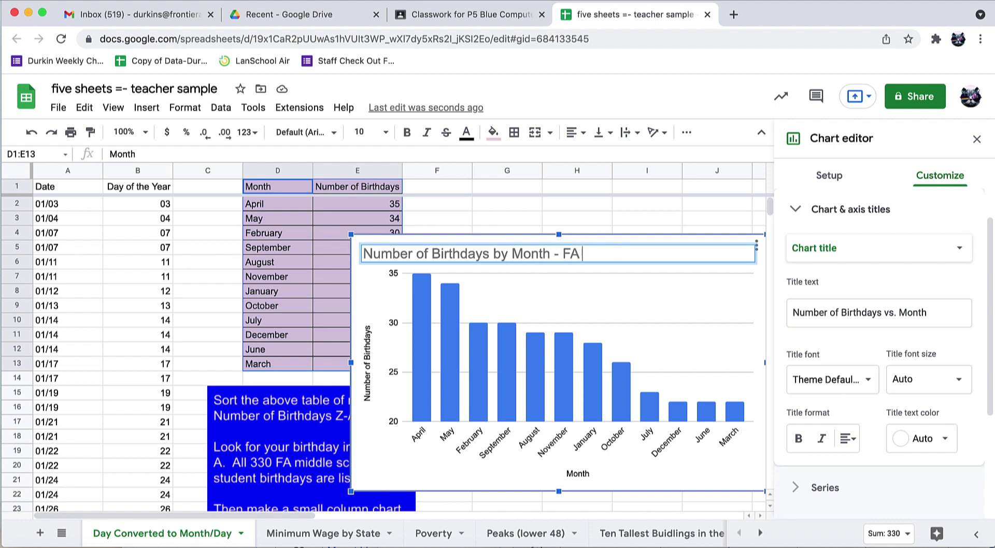
text(Middle School)
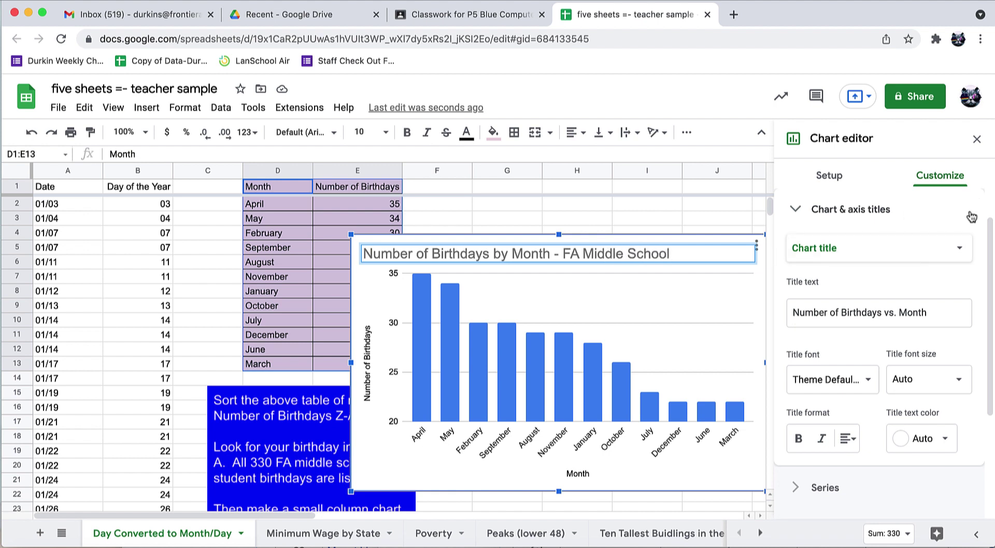
click(977, 141)
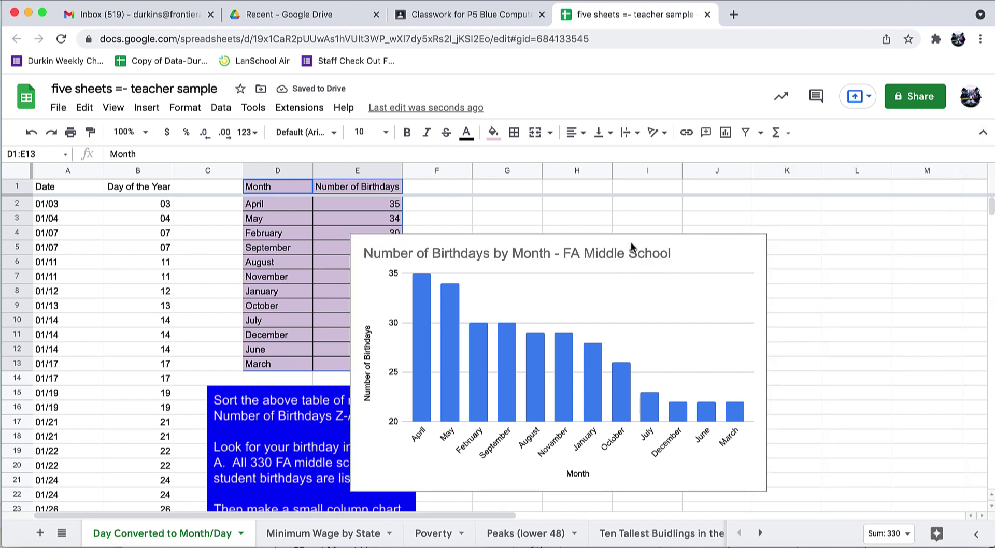
- Move the birthdays chart clear of the month table, over columns F to L, and turn on its 3D style
click(546, 291)
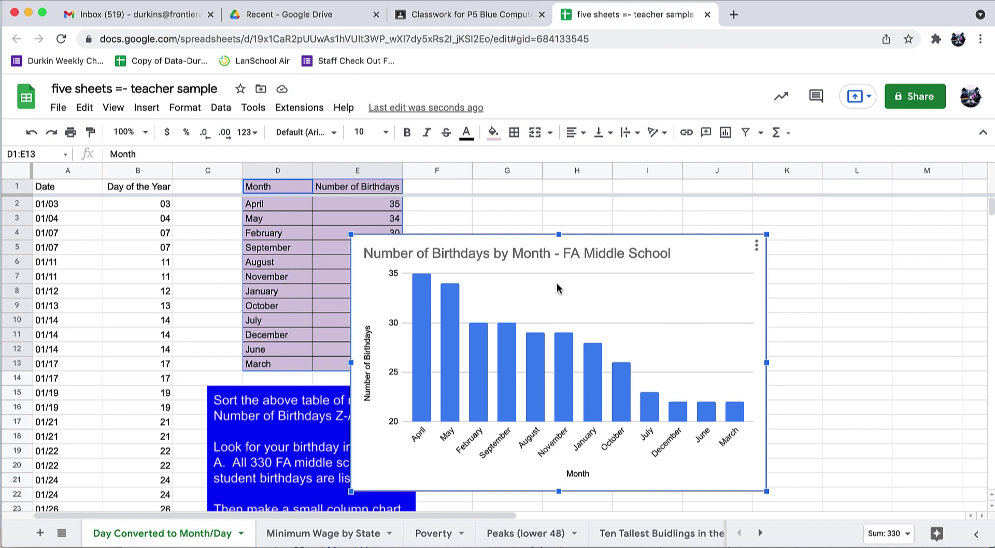
drag(561, 282, 640, 249)
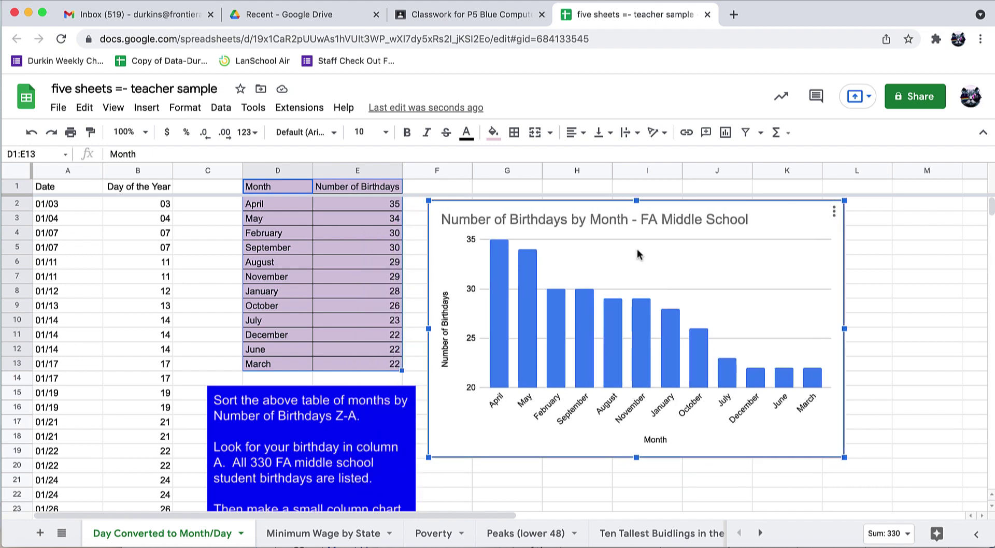
mouse_move(500, 332)
click(834, 211)
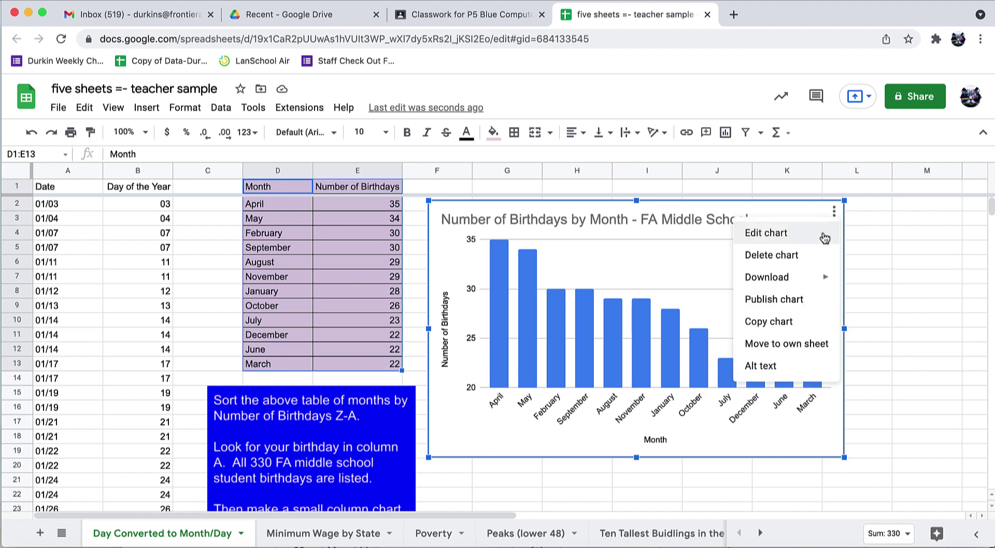
click(824, 238)
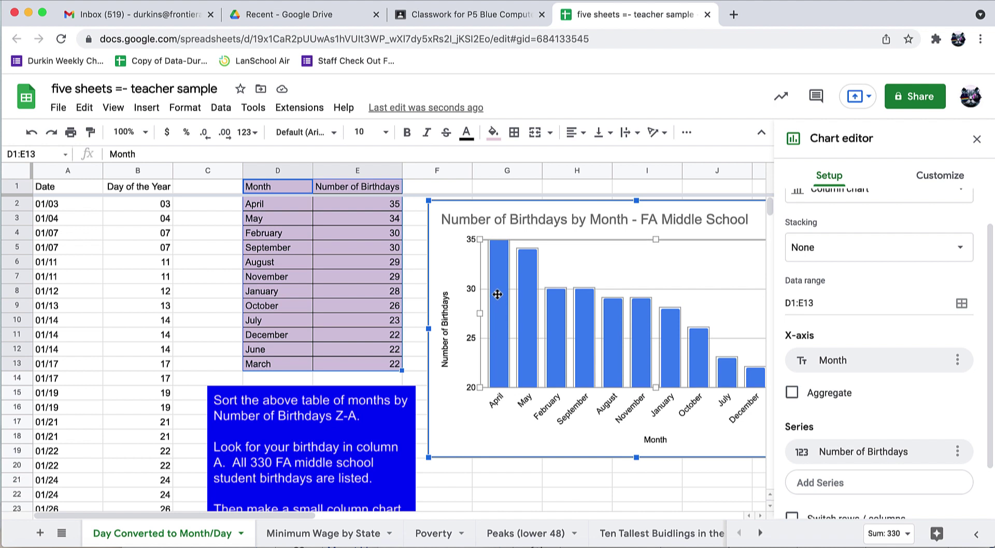
click(923, 182)
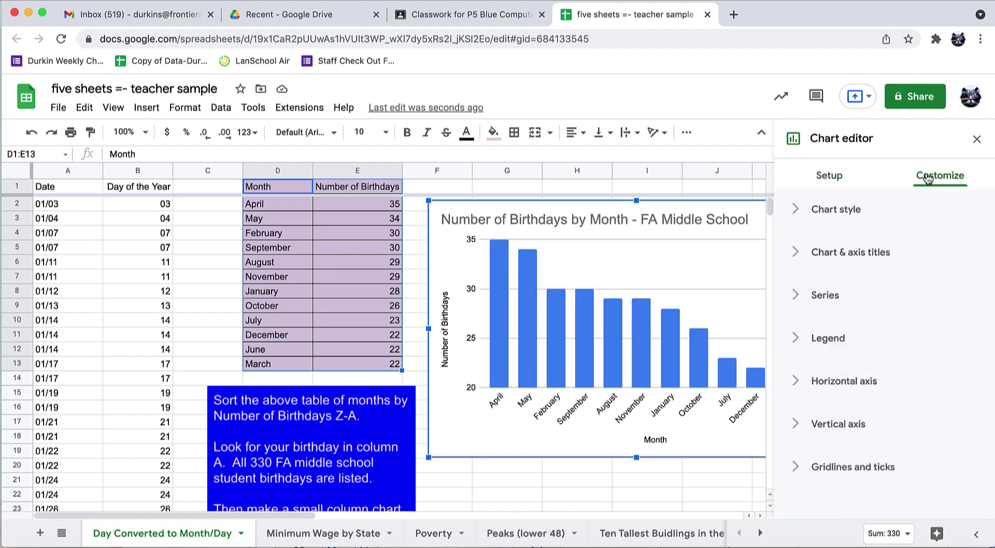
click(828, 211)
click(793, 401)
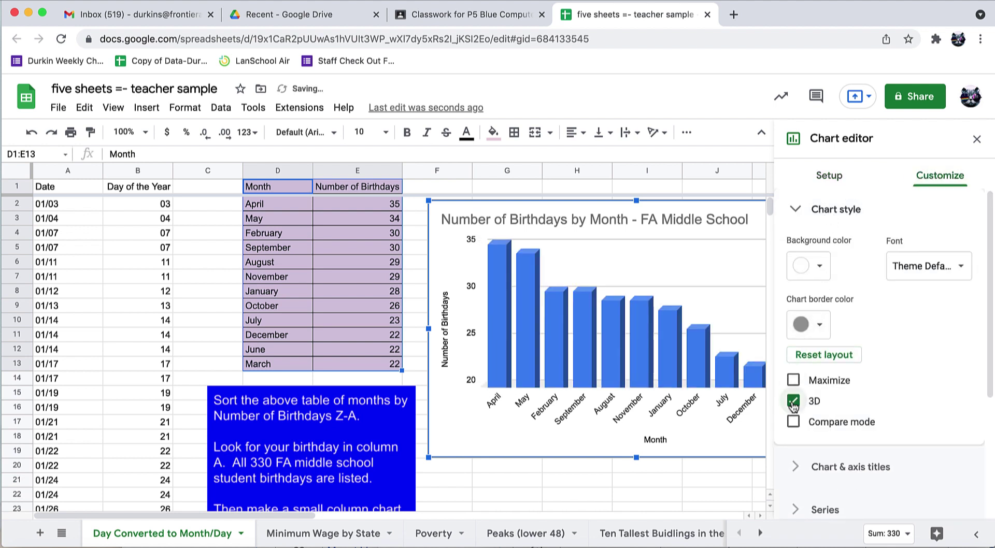
- Fill only the April column of the chart with bright green
click(495, 299)
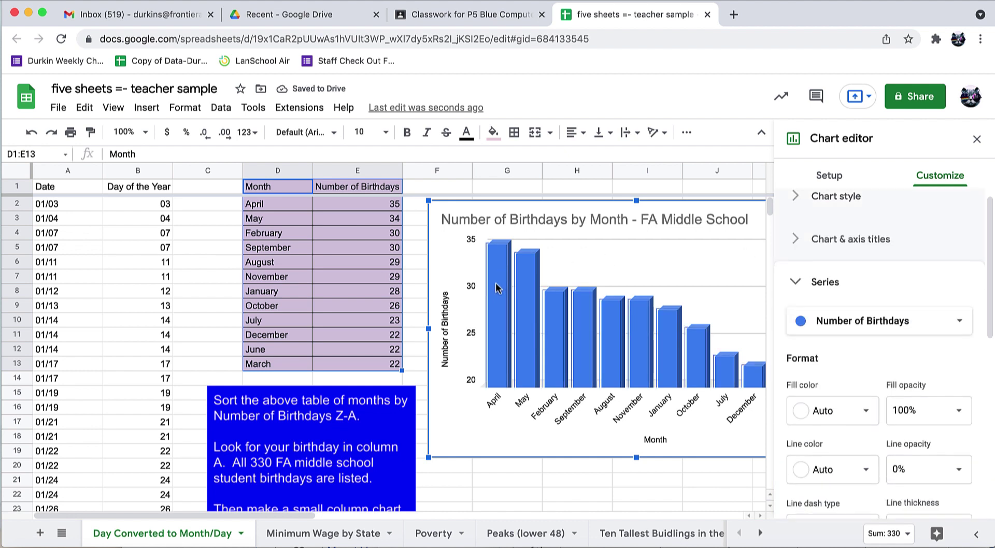
click(496, 287)
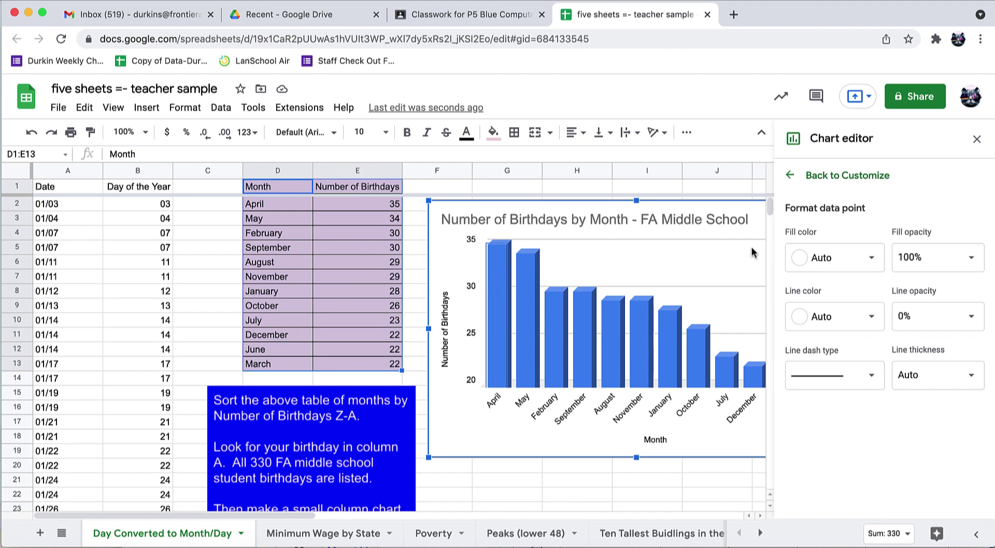
click(819, 258)
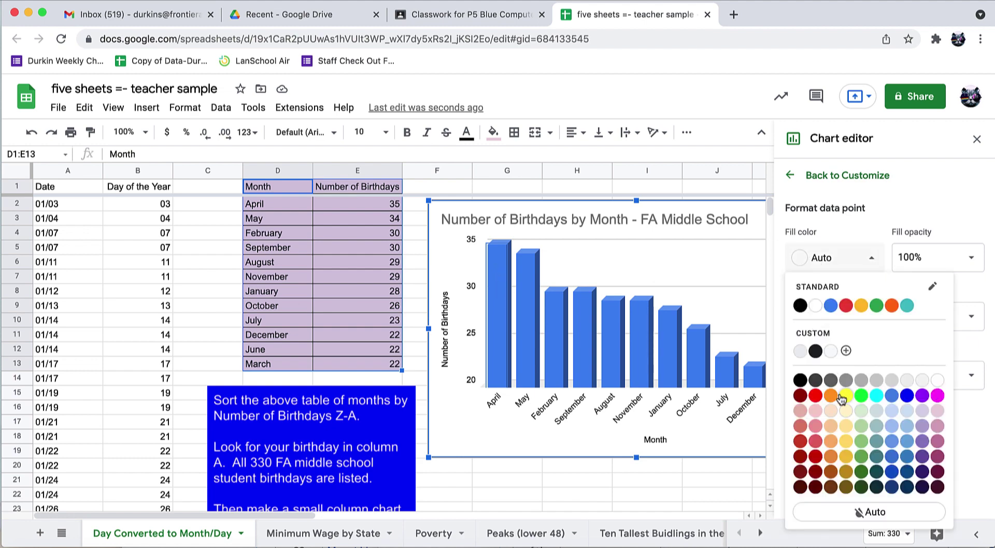
click(861, 395)
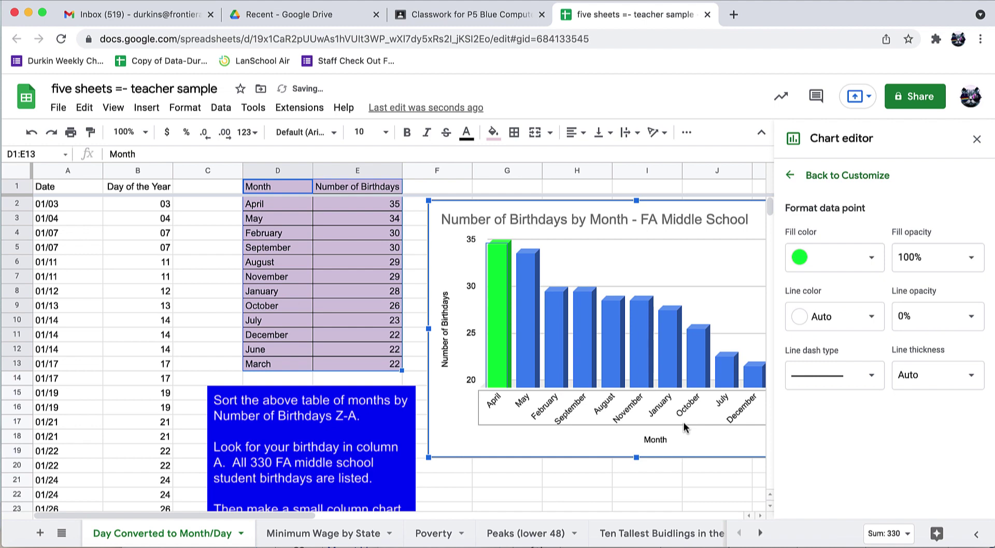
- Fill the December, June and March columns of the chart with purple, then deselect the chart
scroll(682, 422, right, 4)
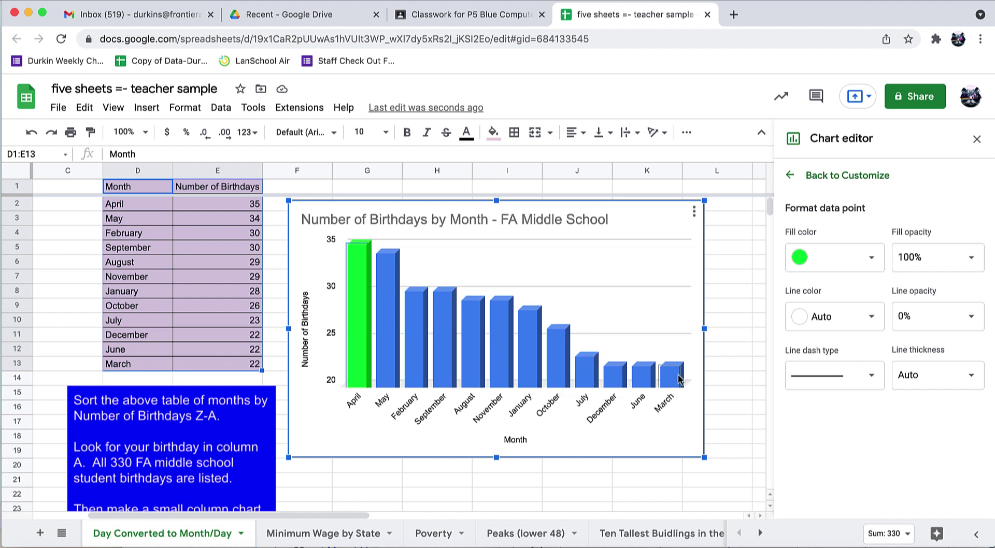
click(614, 380)
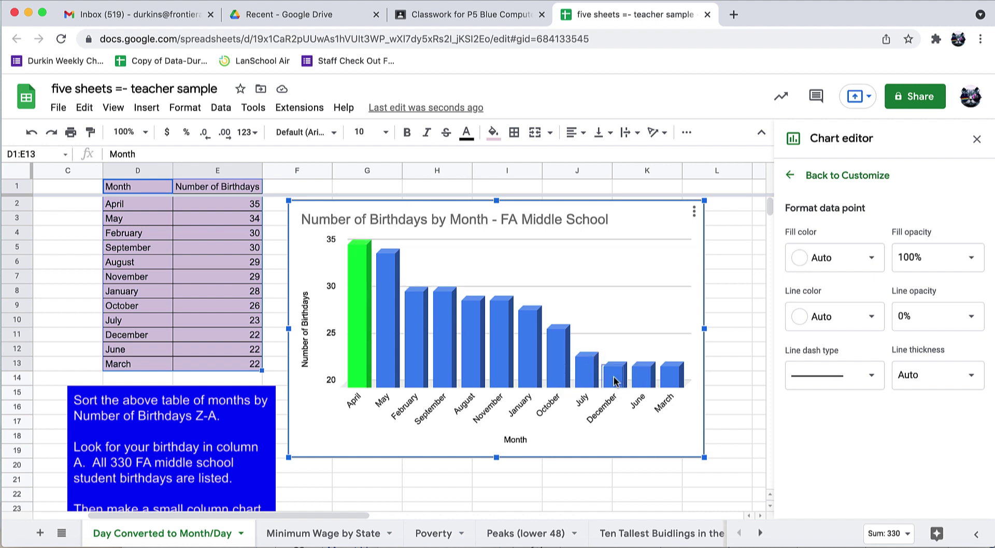
click(815, 259)
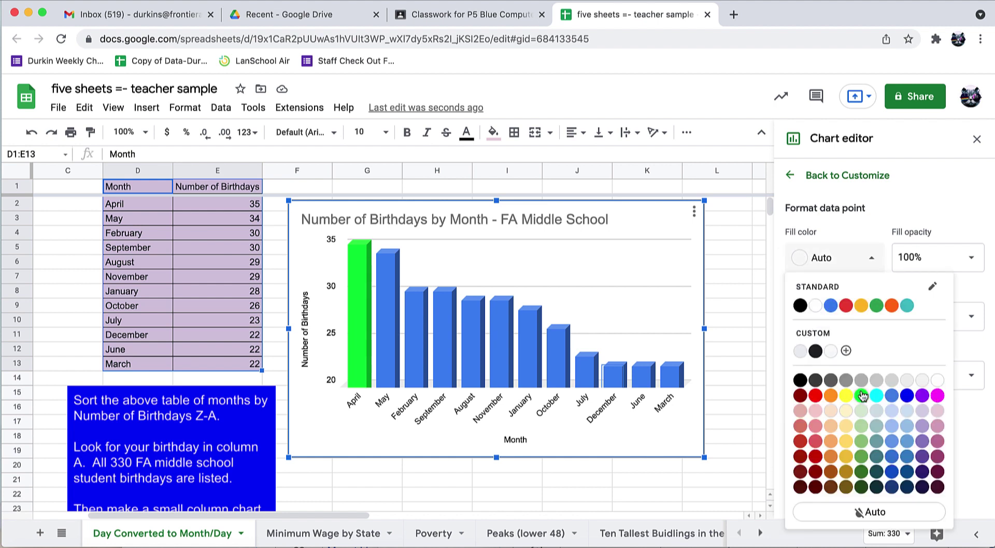
click(921, 397)
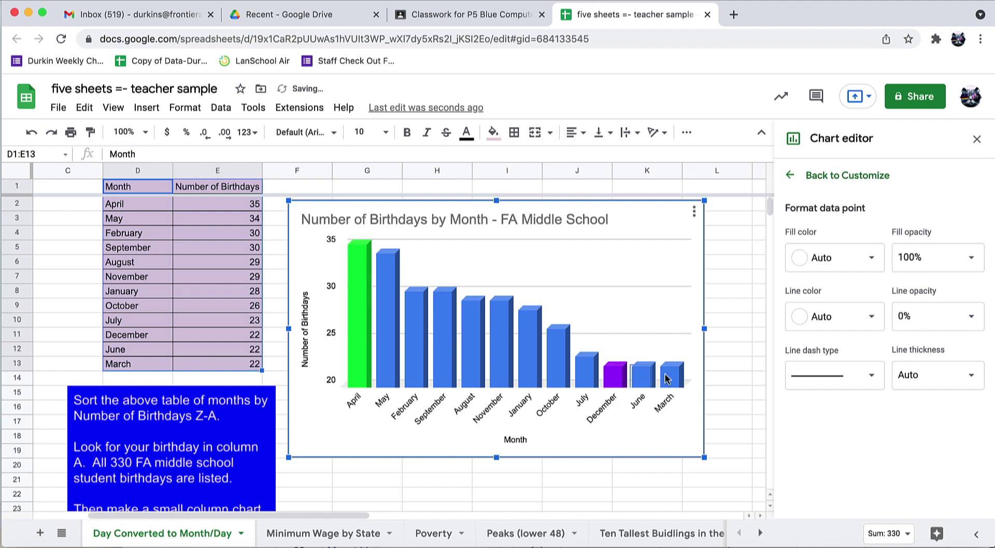
click(864, 257)
click(921, 397)
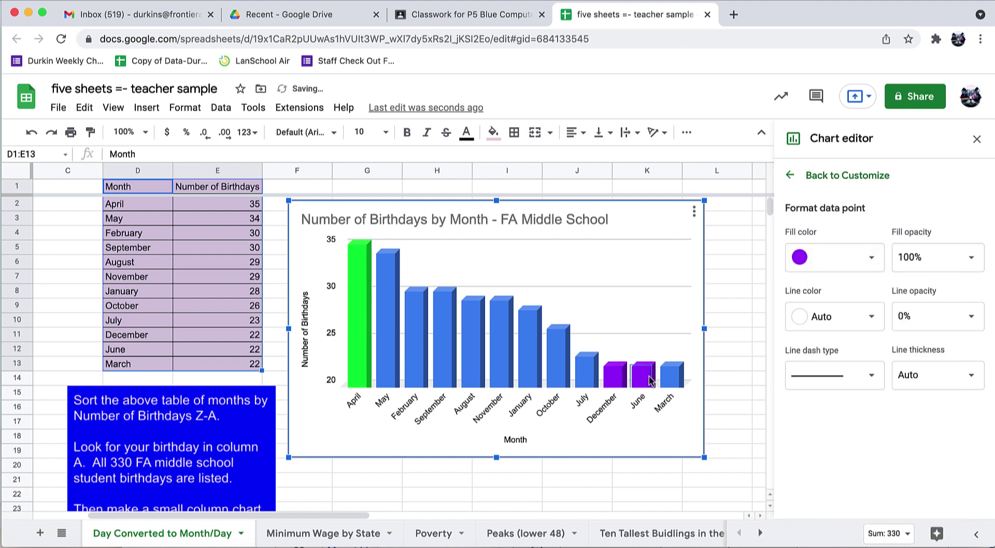
click(676, 380)
click(850, 256)
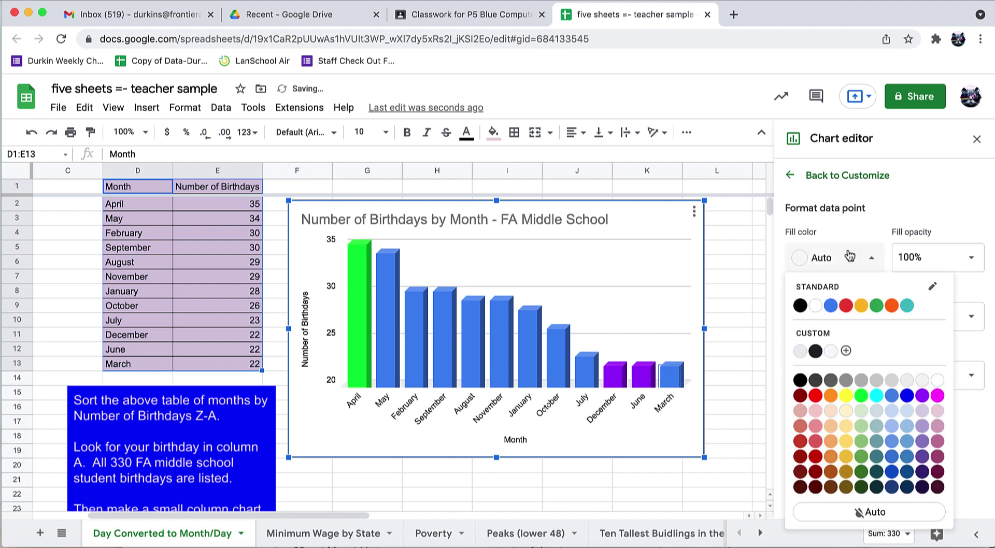
click(920, 397)
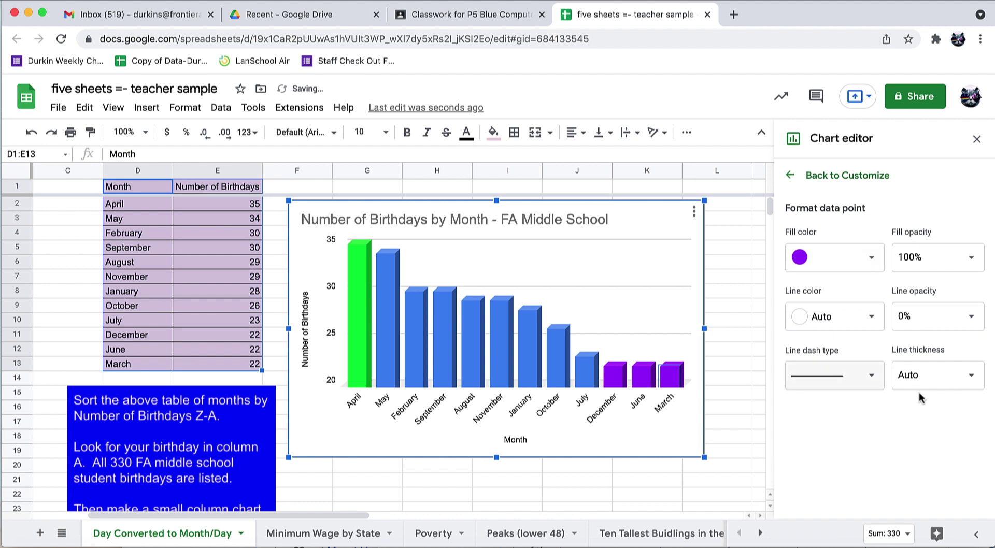
click(631, 480)
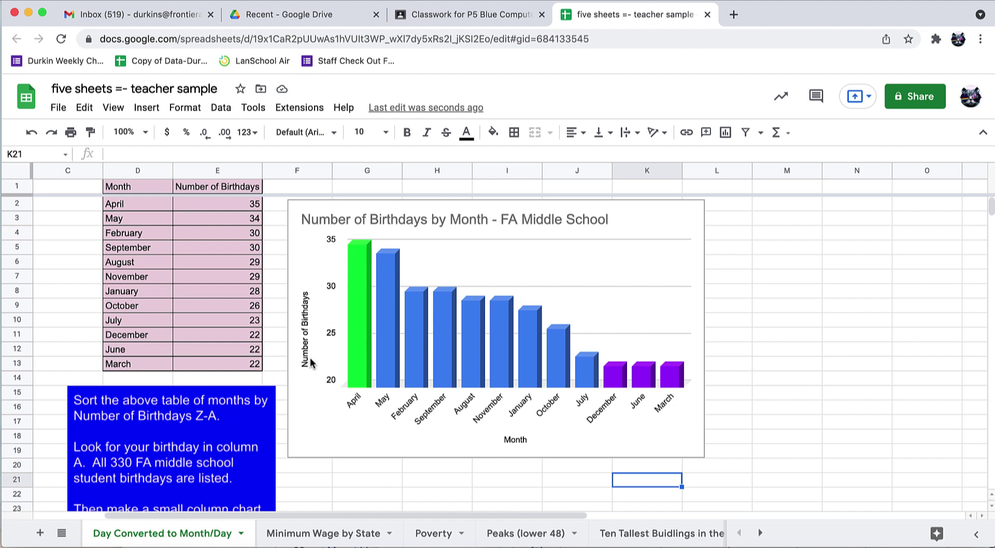
- Open the Minimum Wage by State sheet and read its instructions about the GEO map and sorting
click(343, 532)
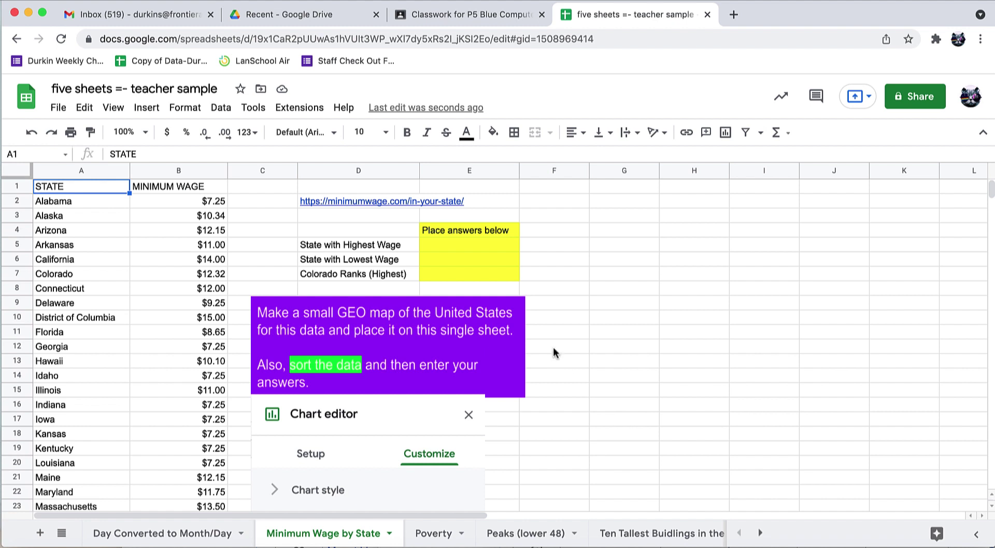
click(214, 203)
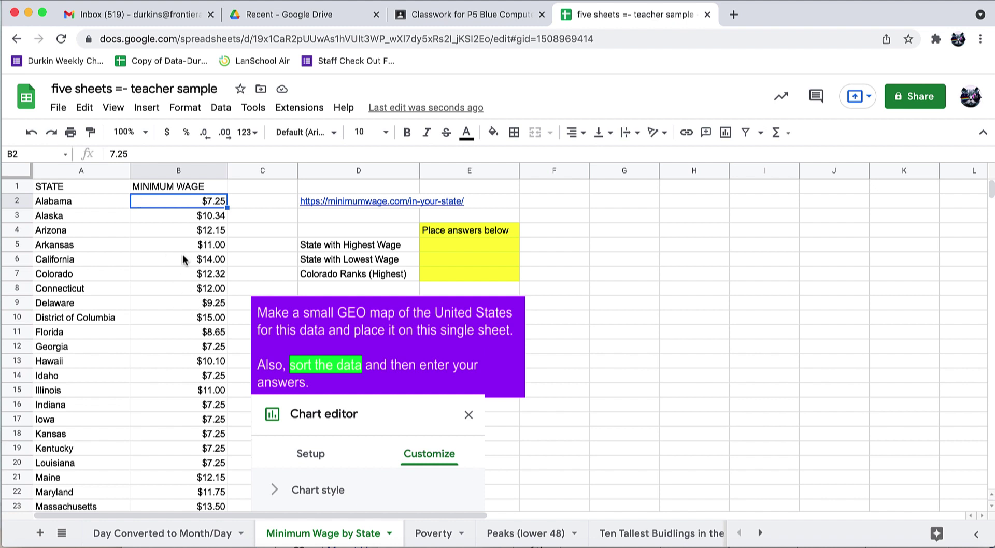
click(382, 341)
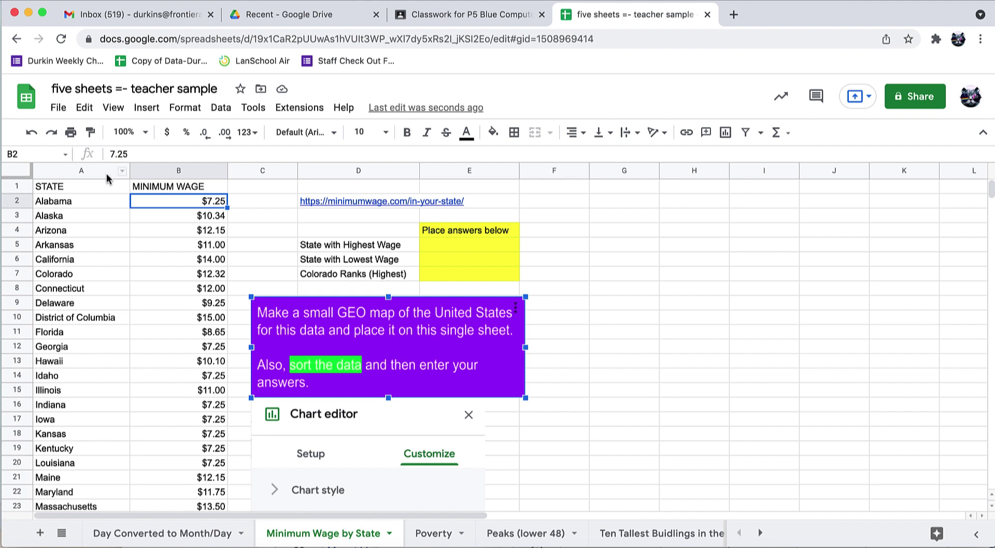
- Sort columns A and B by MINIMUM WAGE from Z to A, treating the first row as a header
drag(95, 170, 153, 171)
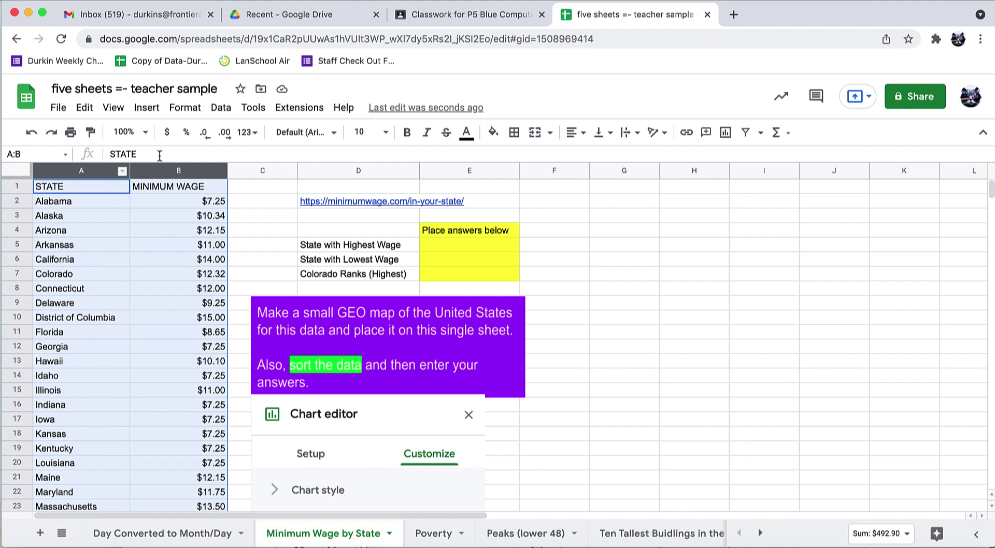
click(221, 107)
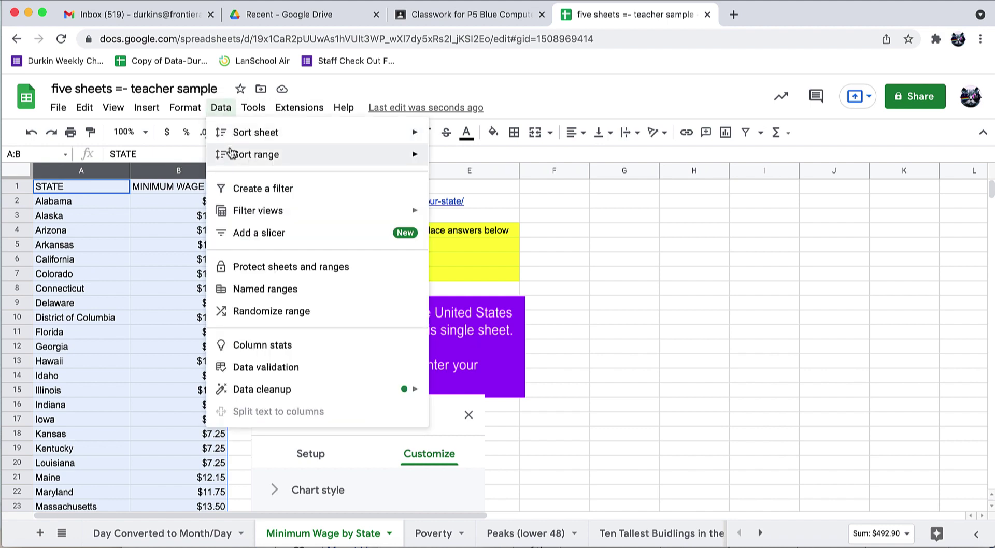
mouse_move(229, 151)
click(483, 217)
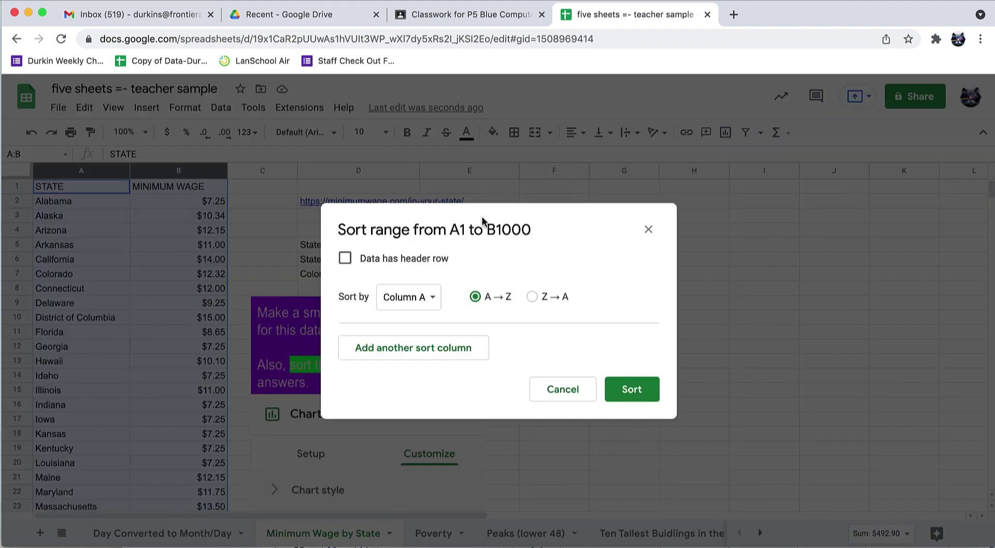
click(365, 258)
click(390, 297)
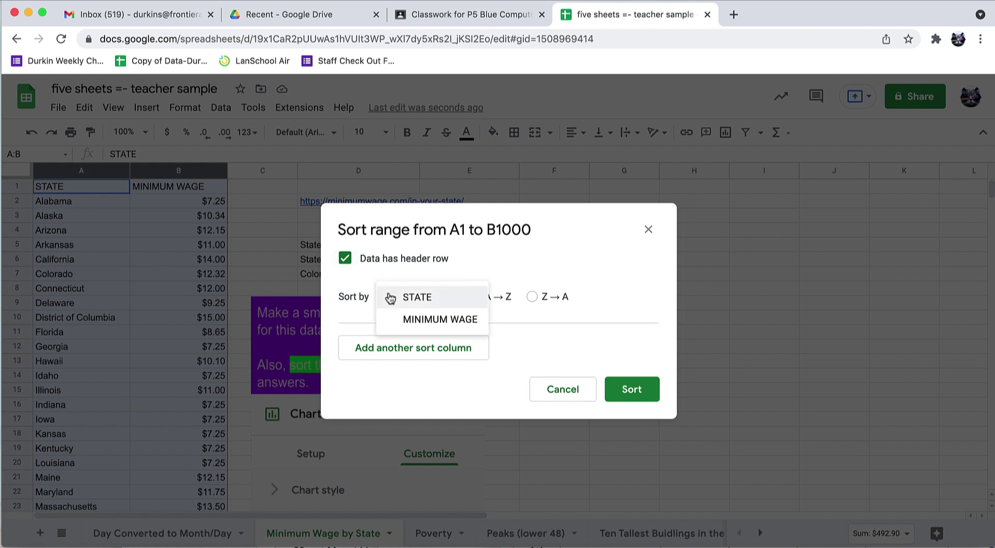
click(410, 319)
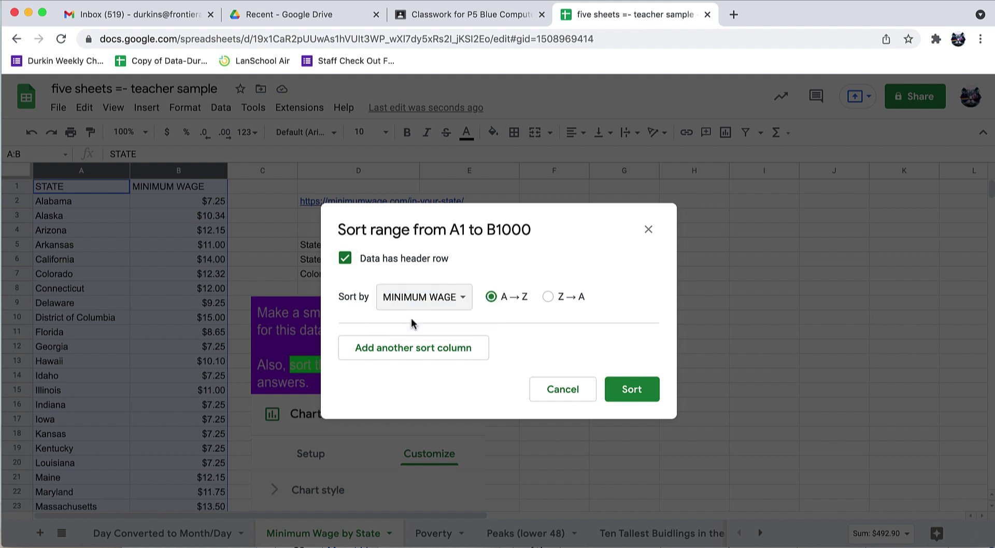
click(548, 296)
click(629, 391)
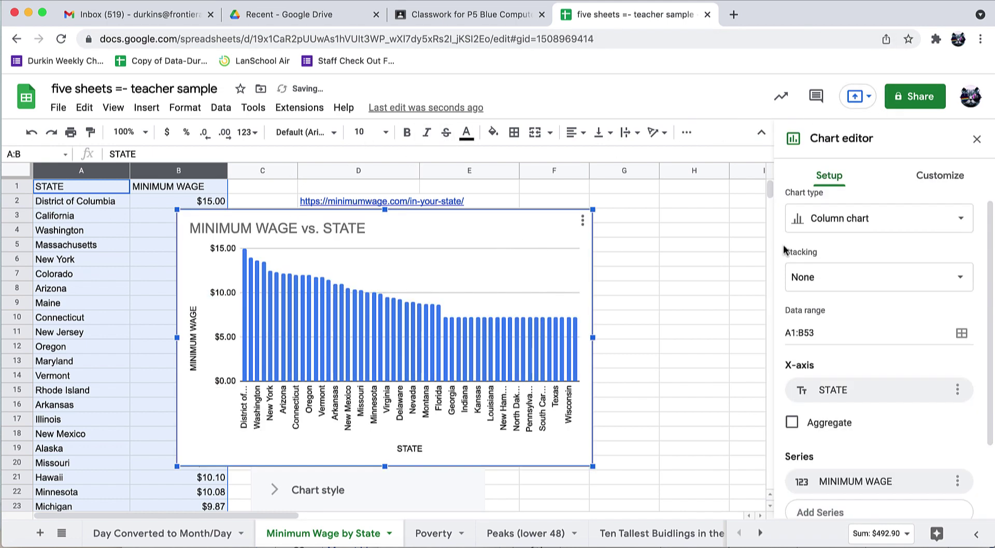
- Change the type of the minimum wage chart to Geo chart
click(923, 219)
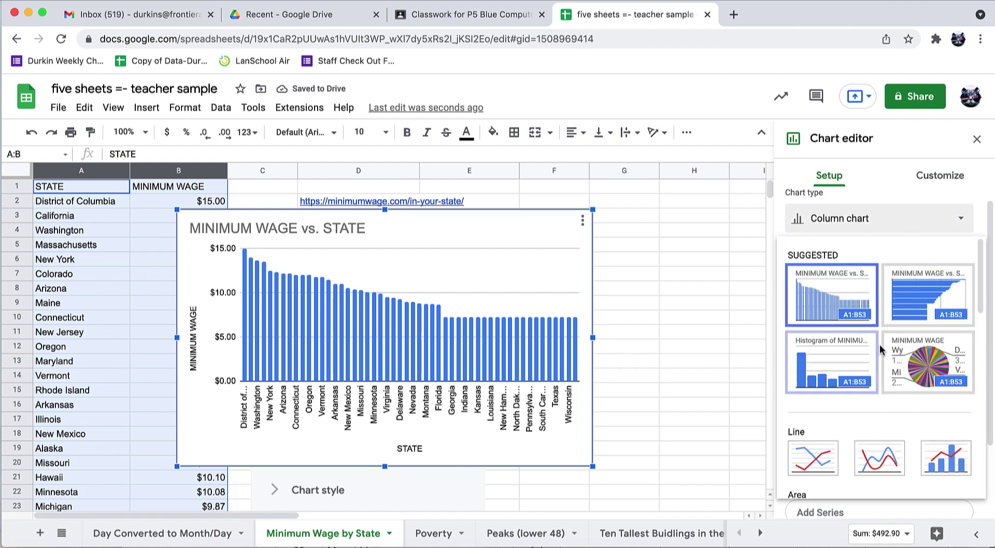
scroll(879, 350, down, 10)
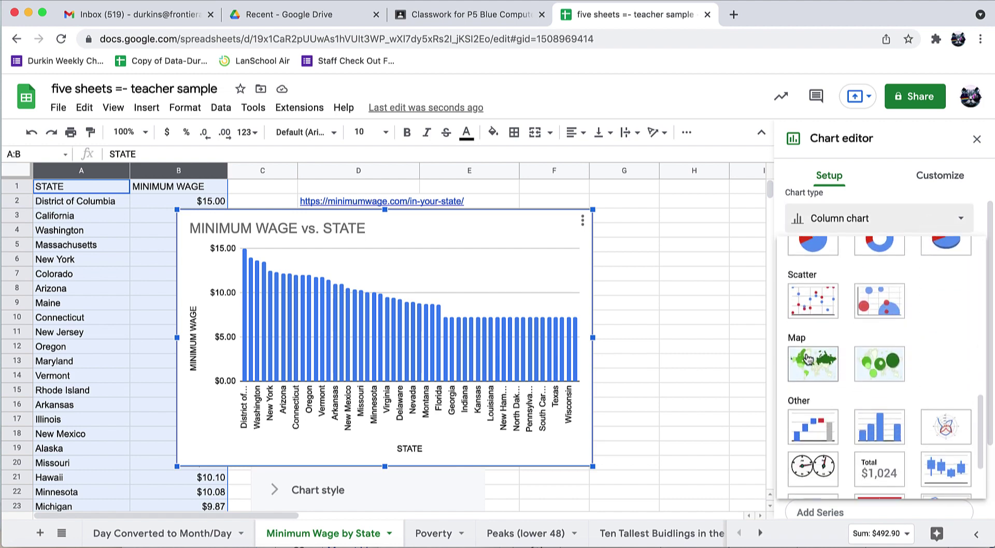
click(808, 359)
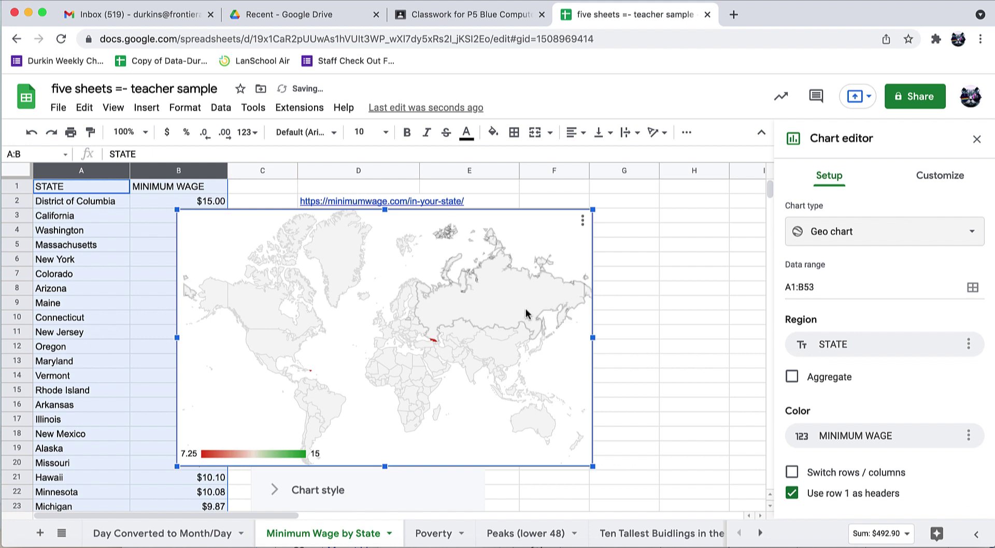
- Set the minimum wage geo chart's region to United States
mouse_move(433, 339)
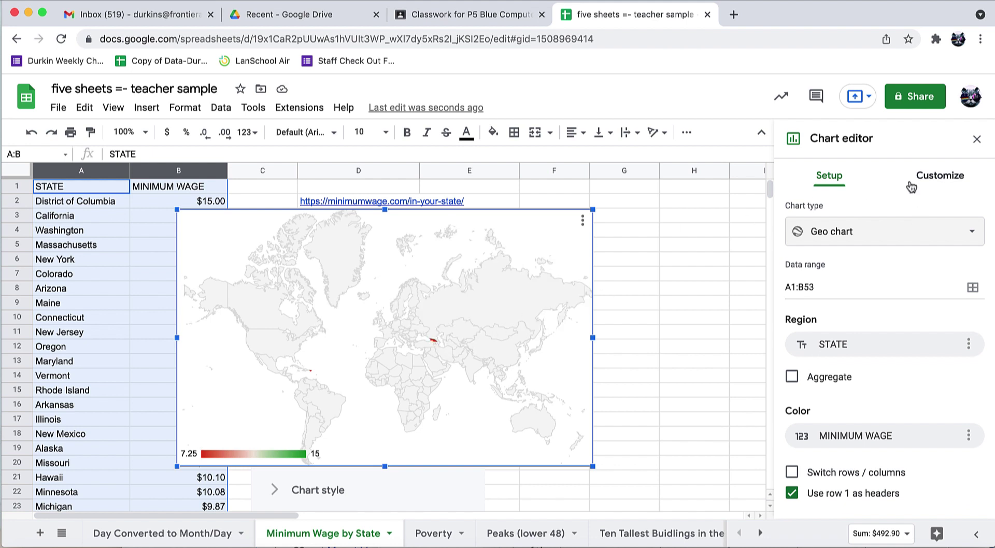
click(950, 183)
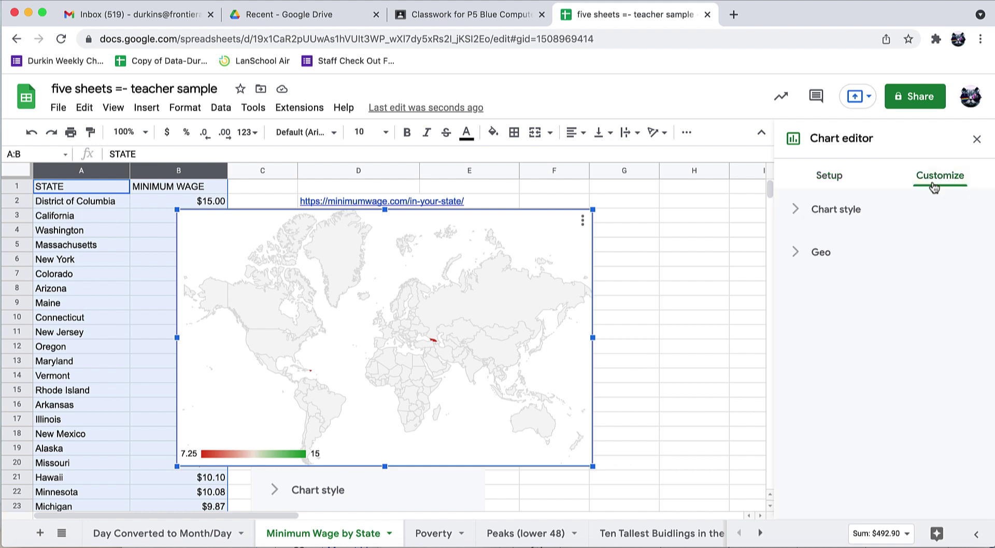
click(837, 252)
click(835, 311)
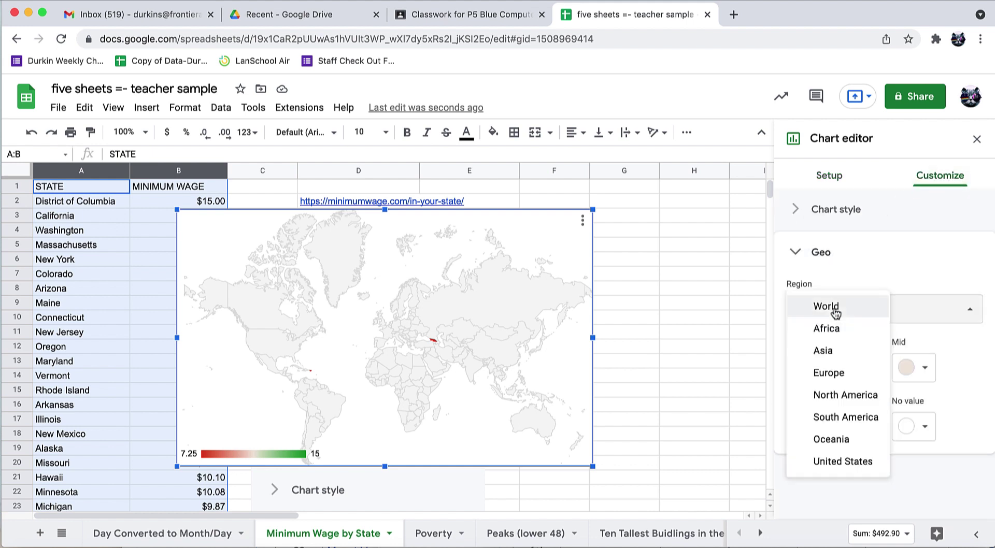
click(837, 465)
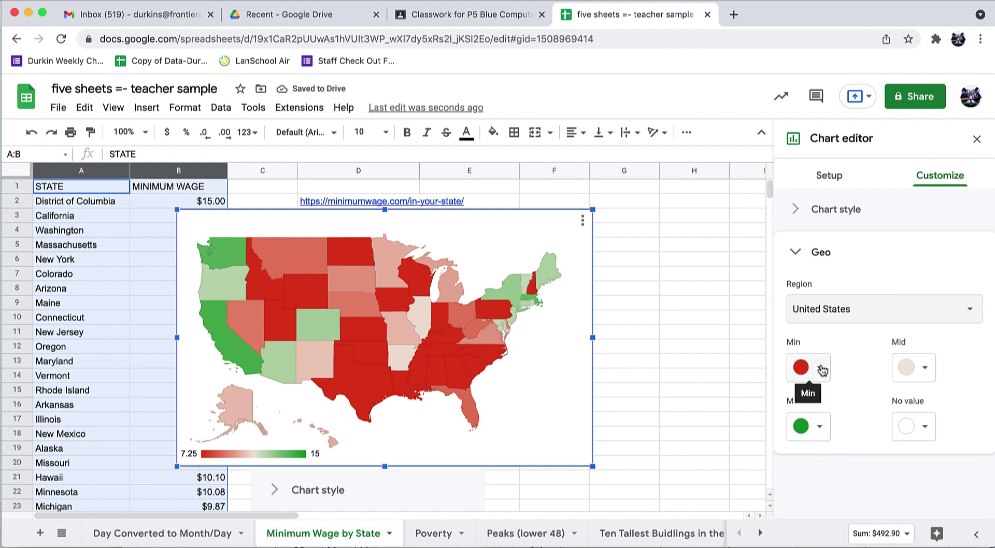
- Color the geo chart's minimum blue, its mid value purple and its maximum bright green
click(819, 367)
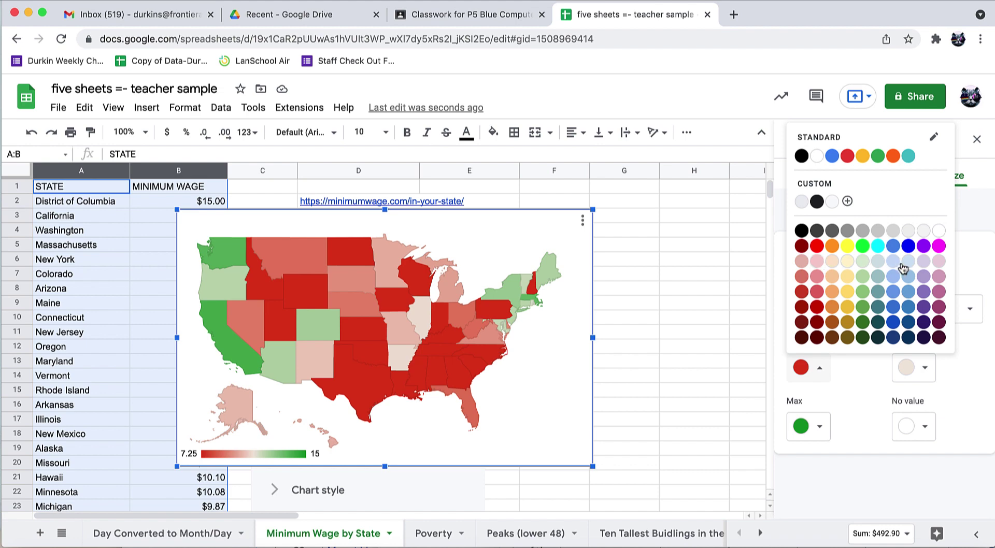
click(907, 247)
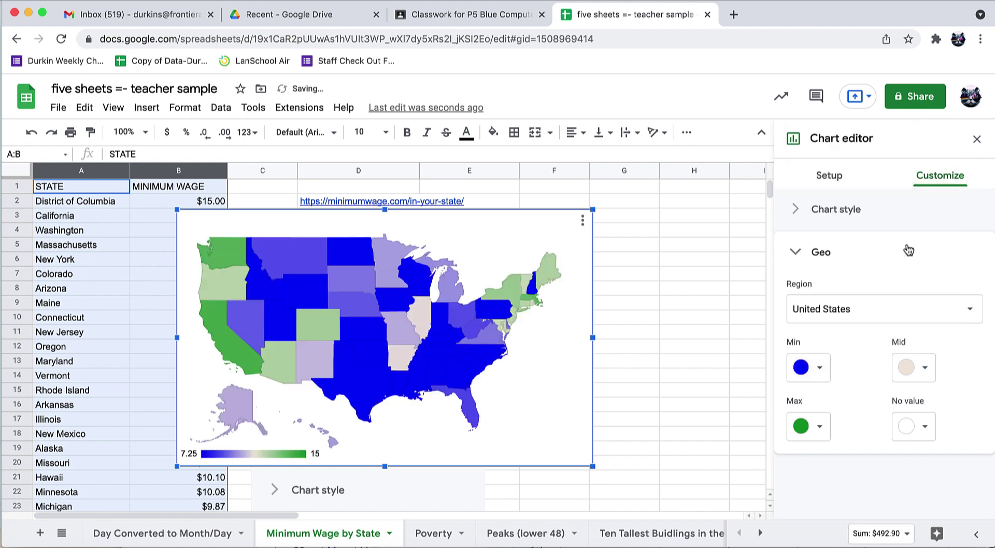
click(924, 367)
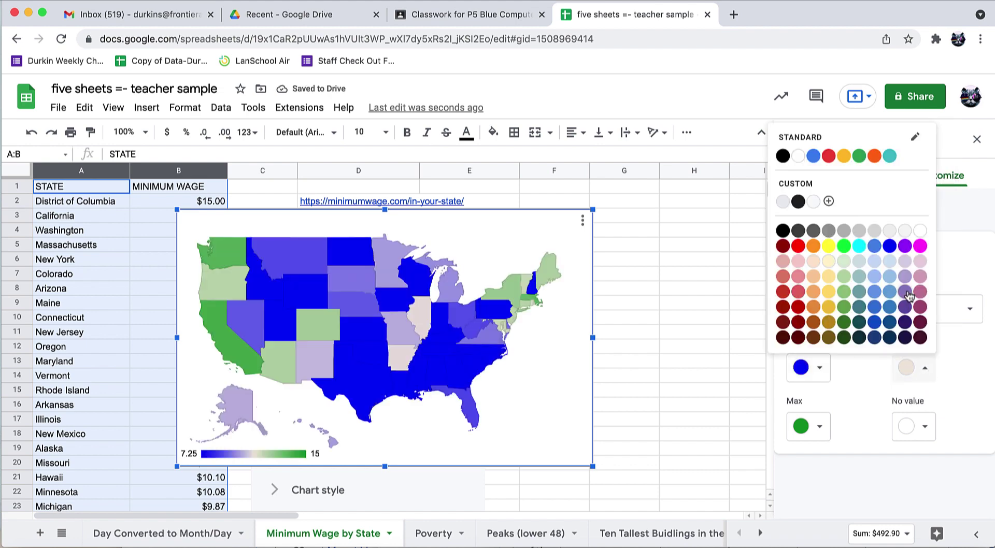
click(906, 293)
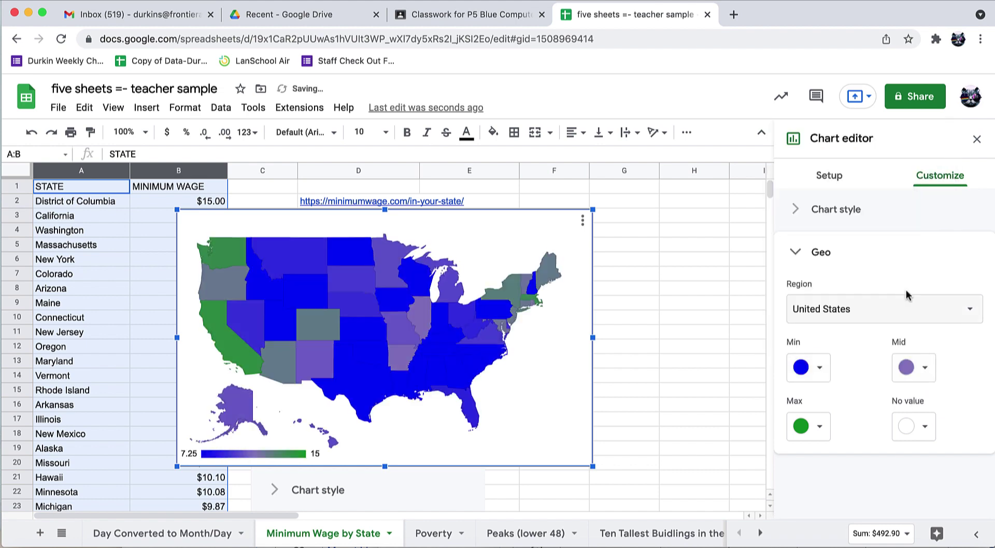
click(822, 428)
click(860, 309)
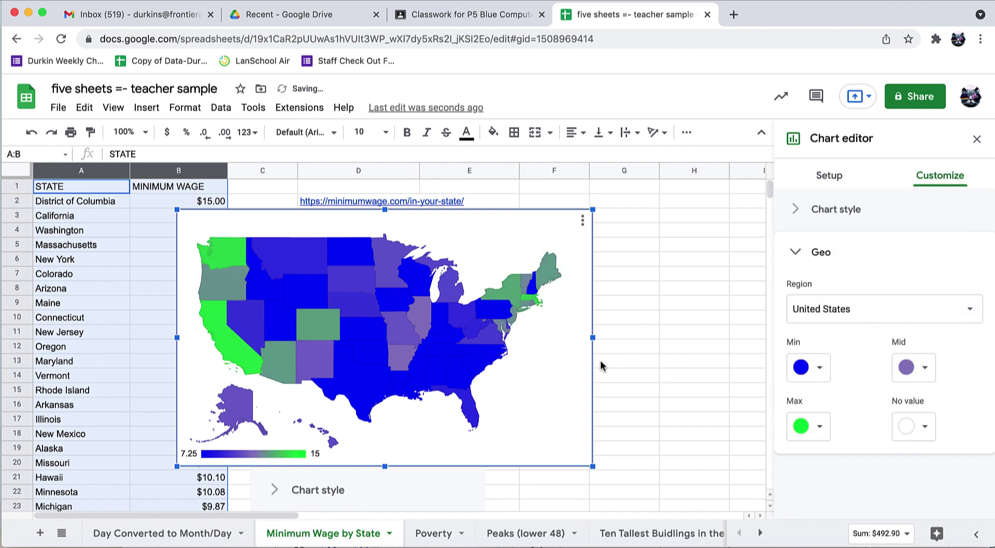
- Move the minimum wage map below the yellow answer cells so that it starts around row 9
drag(535, 230, 601, 324)
scroll(688, 357, down, 3)
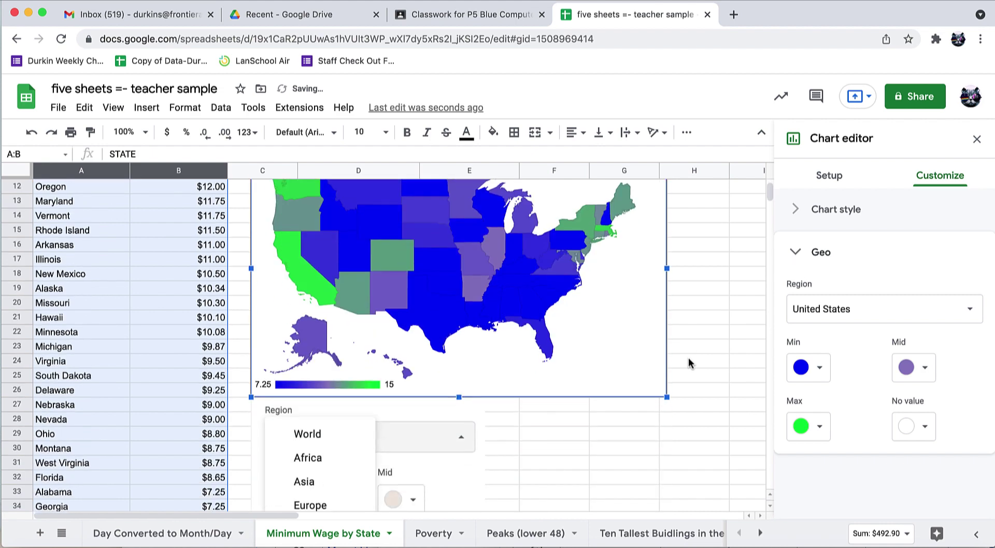
scroll(688, 357, down, 5)
scroll(688, 358, up, 2)
scroll(688, 357, right, 2)
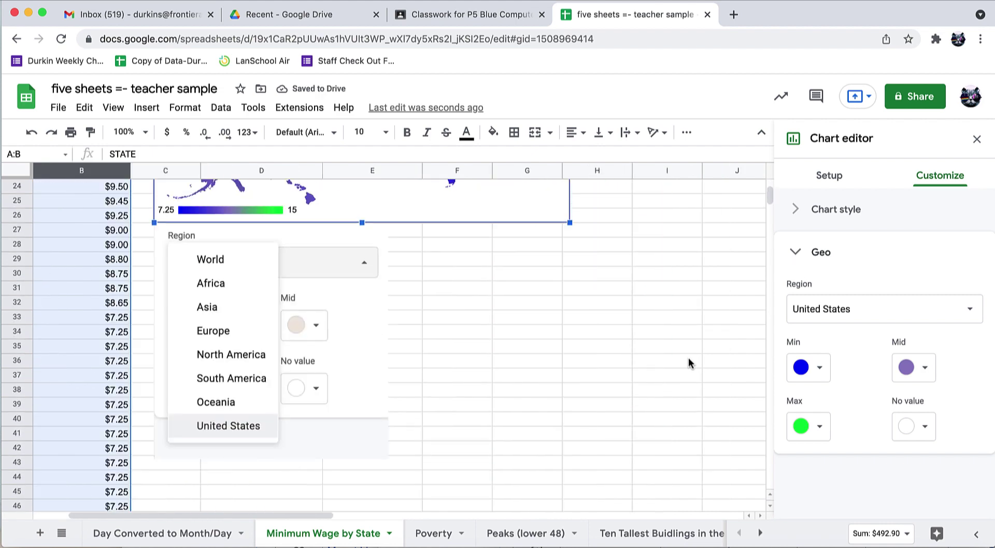
scroll(688, 357, up, 7)
scroll(687, 358, left, 2)
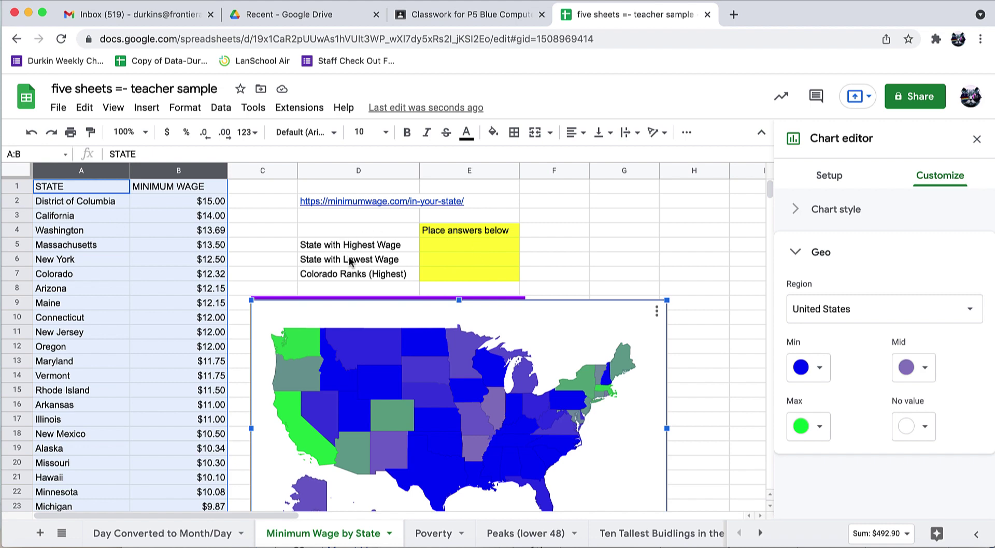
- Enter California in E5 as the state with the highest wage
click(102, 219)
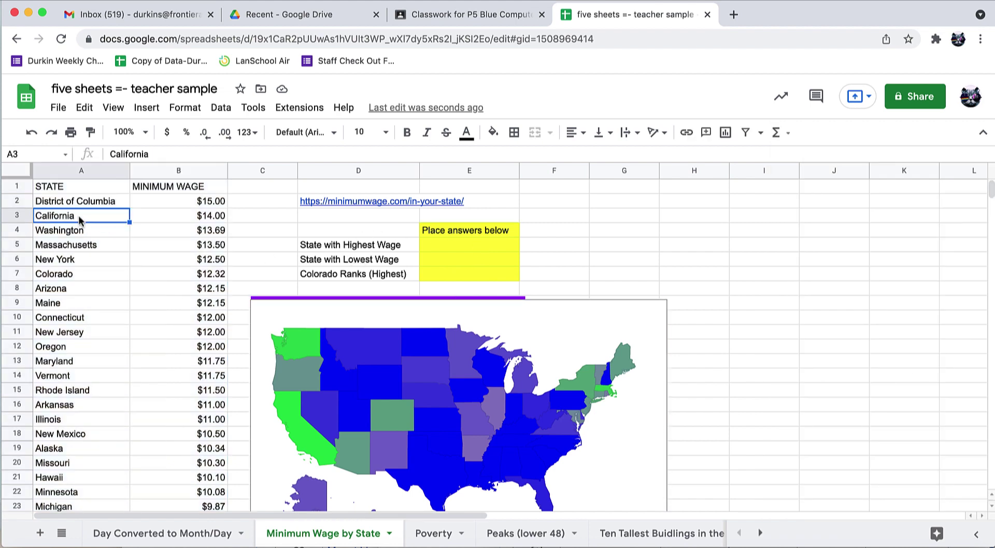
click(429, 247)
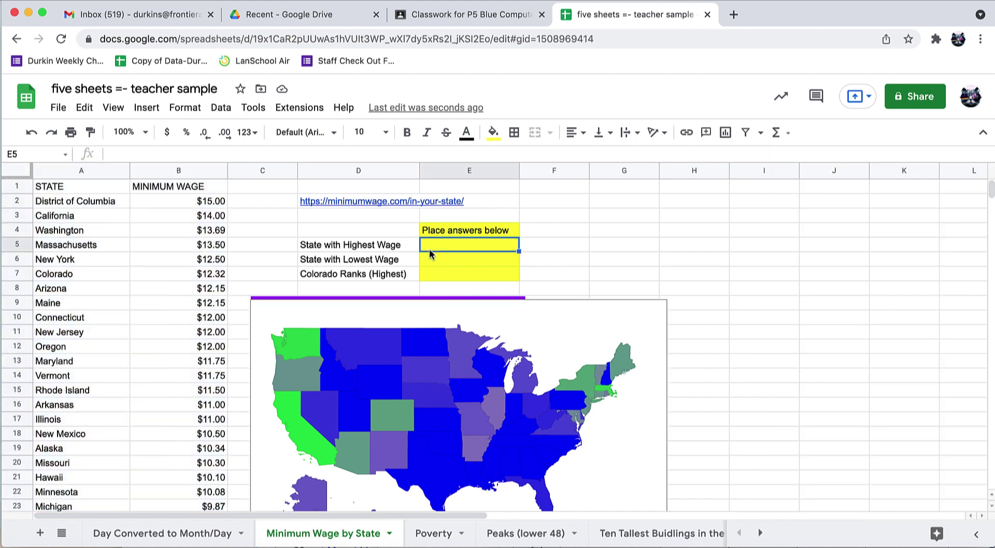
text(California)
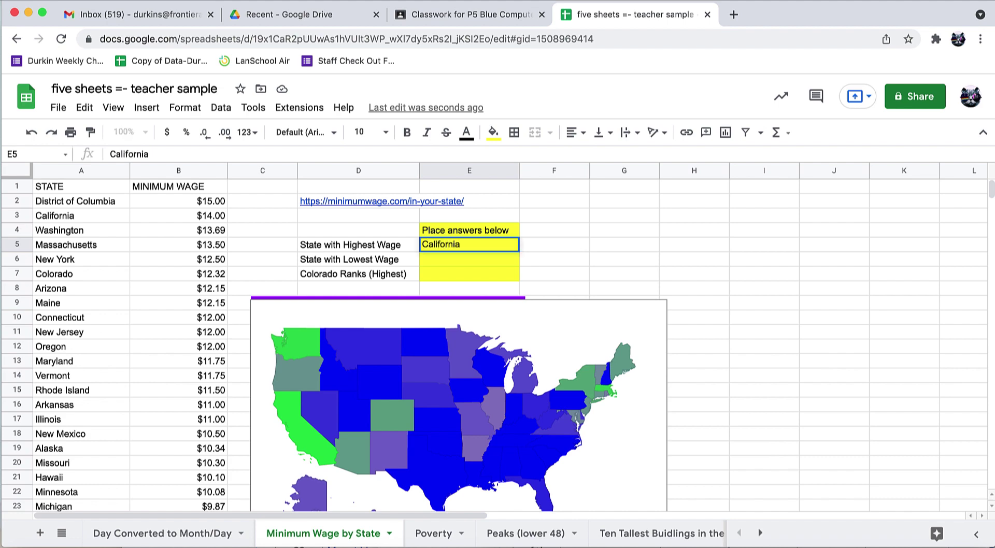
key(Return)
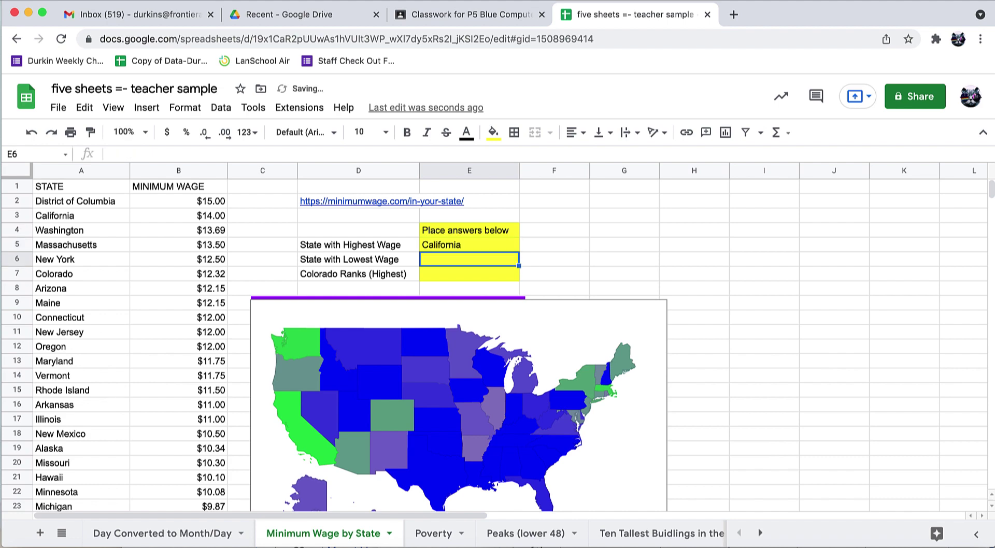
- Check the lowest wages at the end of the list and enter Wyoming in E6 as the state with the lowest wage
scroll(152, 321, down, 10)
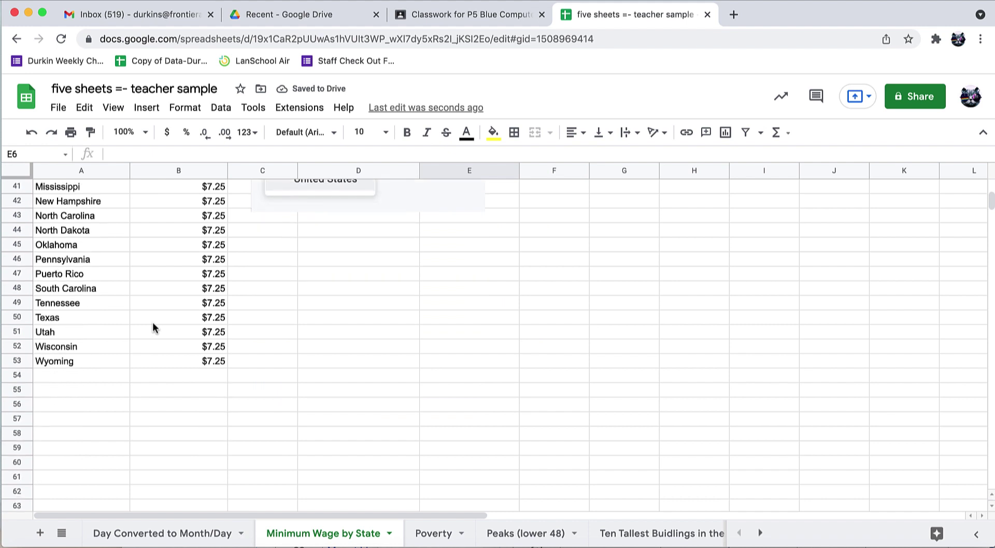
scroll(153, 328, up, 3)
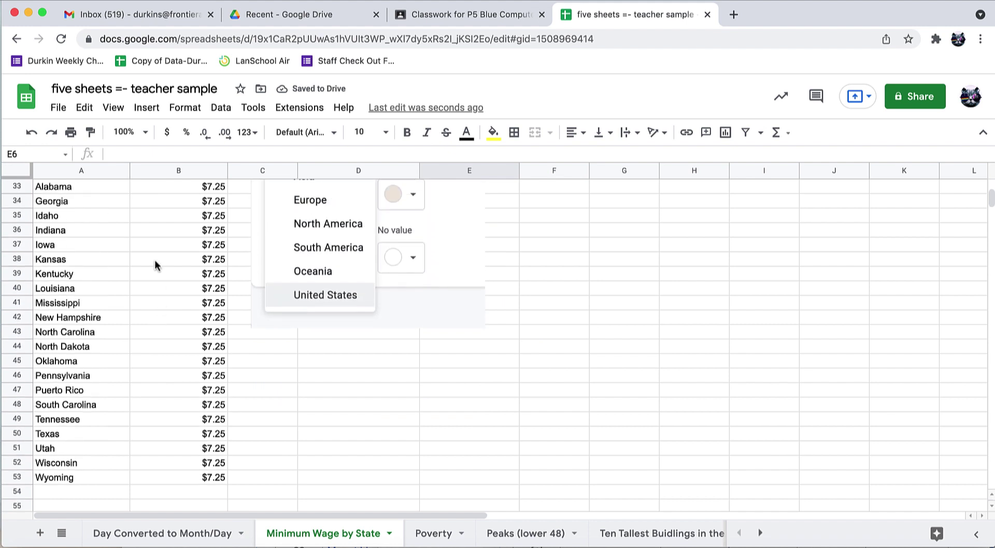
drag(217, 188, 205, 476)
click(74, 477)
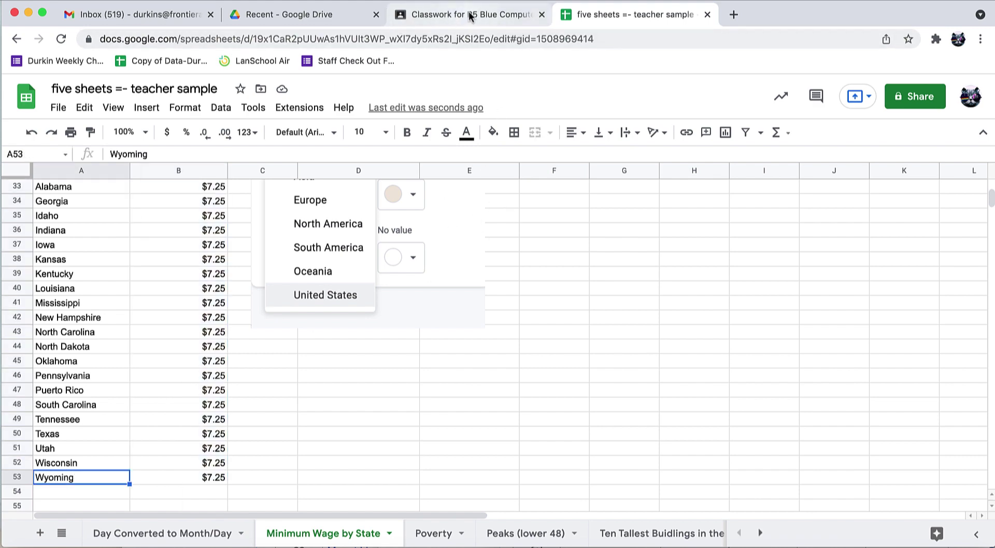
scroll(435, 269, up, 10)
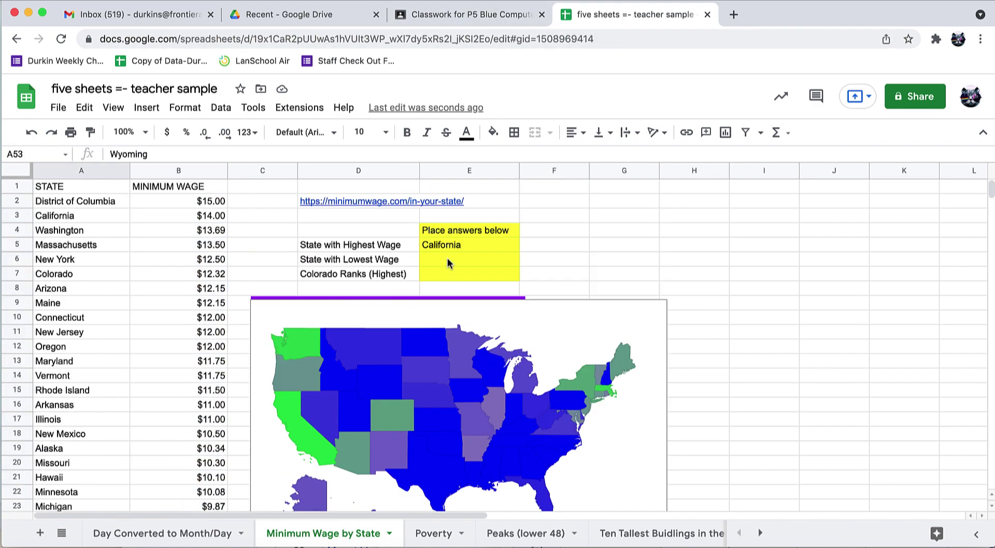
click(448, 260)
text(Wyoming)
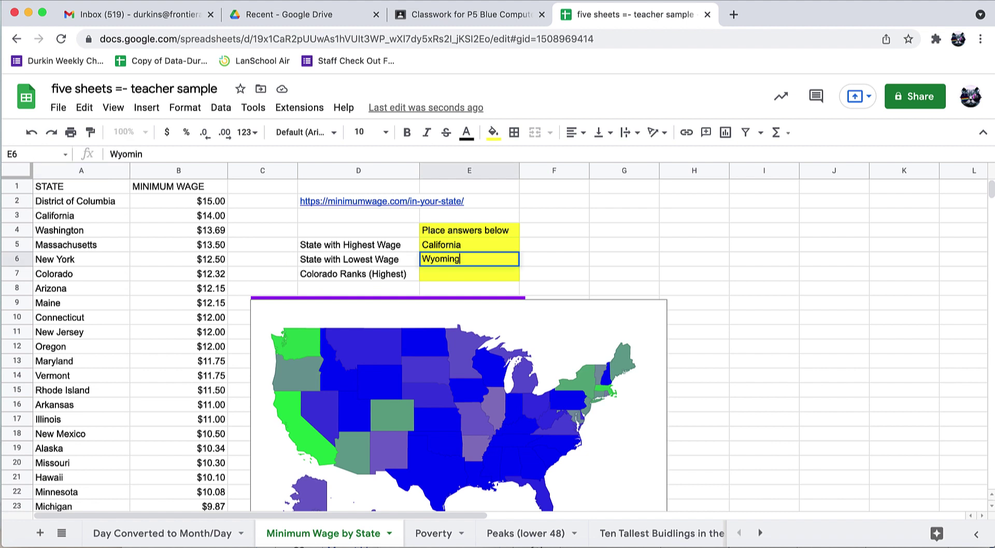
key(Return)
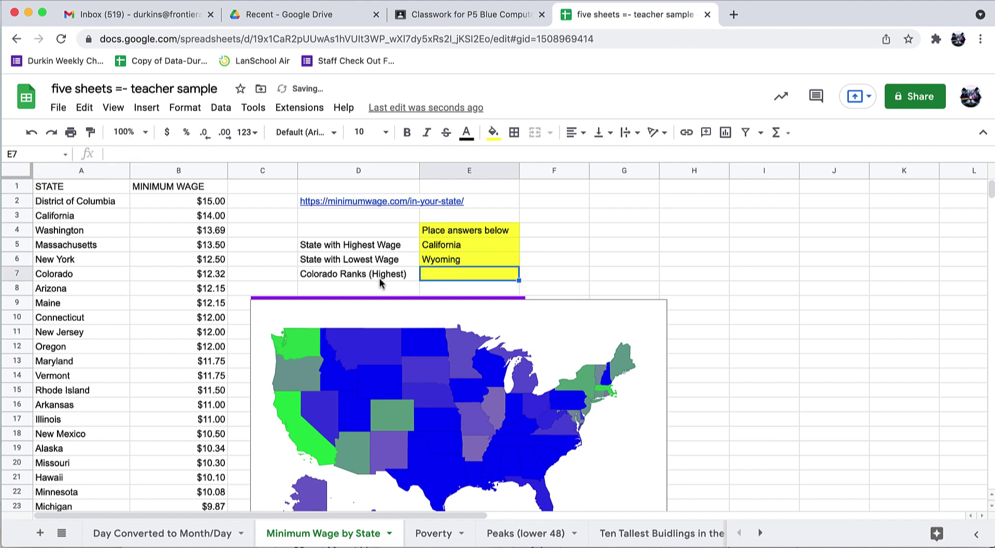
- Count down the states from California to Colorado and enter 5th in E7 as Colorado's rank
click(44, 279)
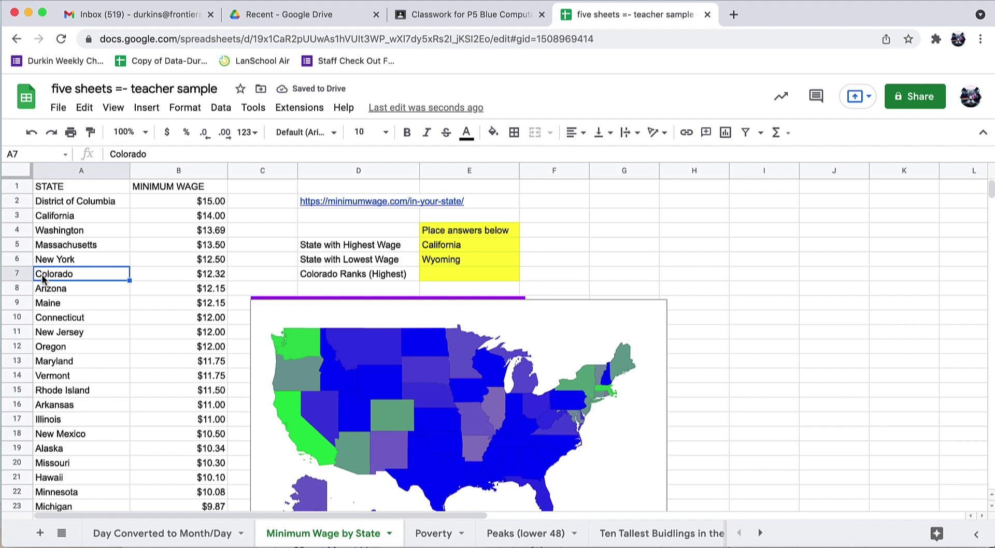
click(57, 220)
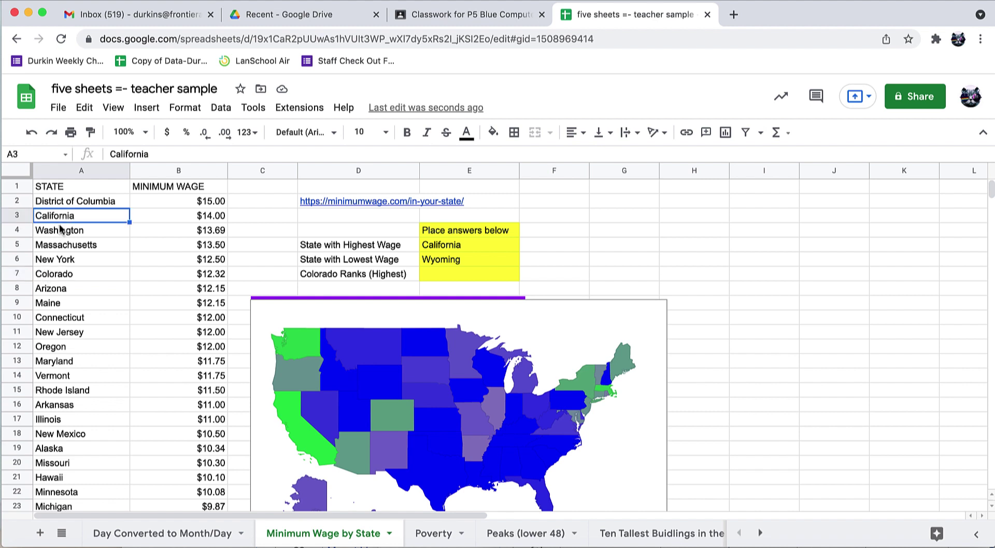
key(Down)
key(Down)
key(Down)
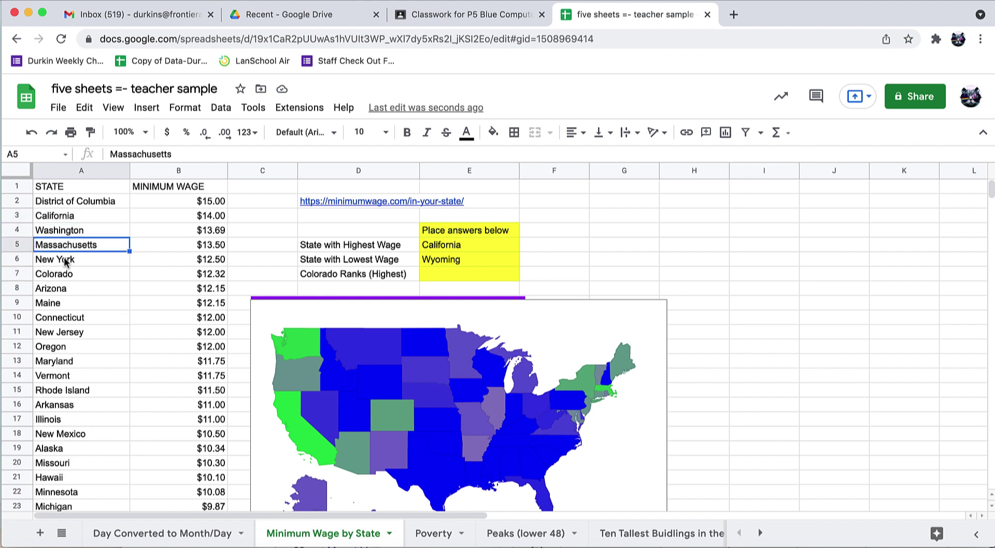
click(68, 277)
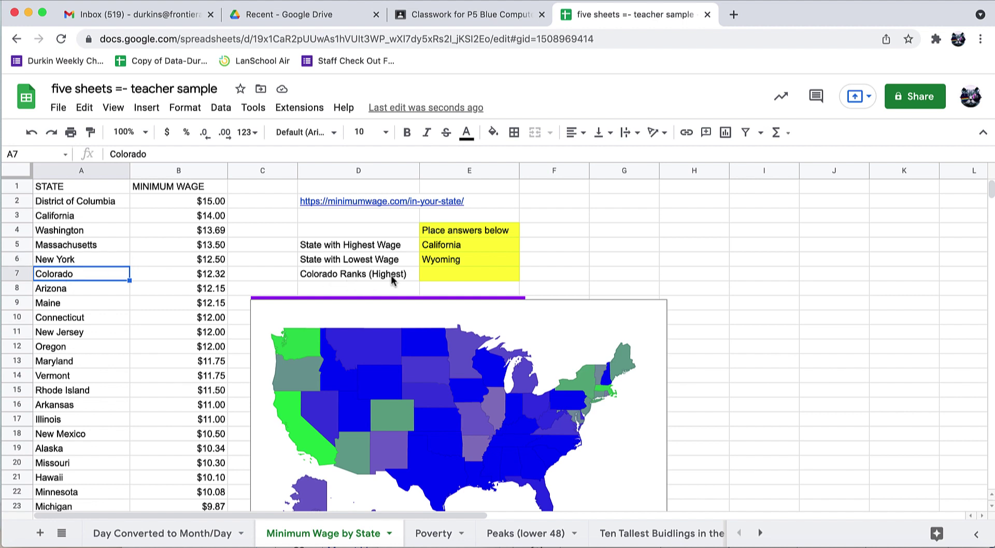
click(436, 277)
text(5th)
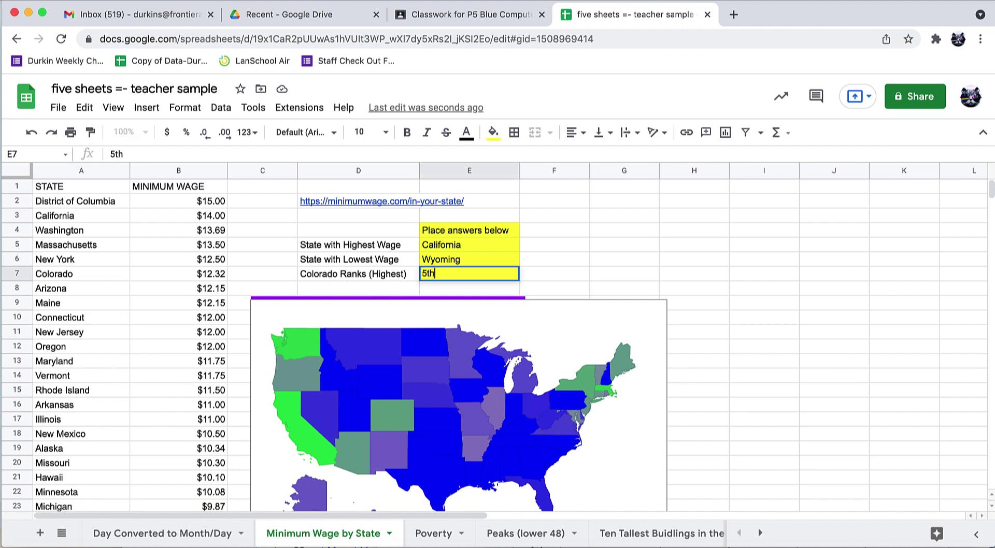
key(Return)
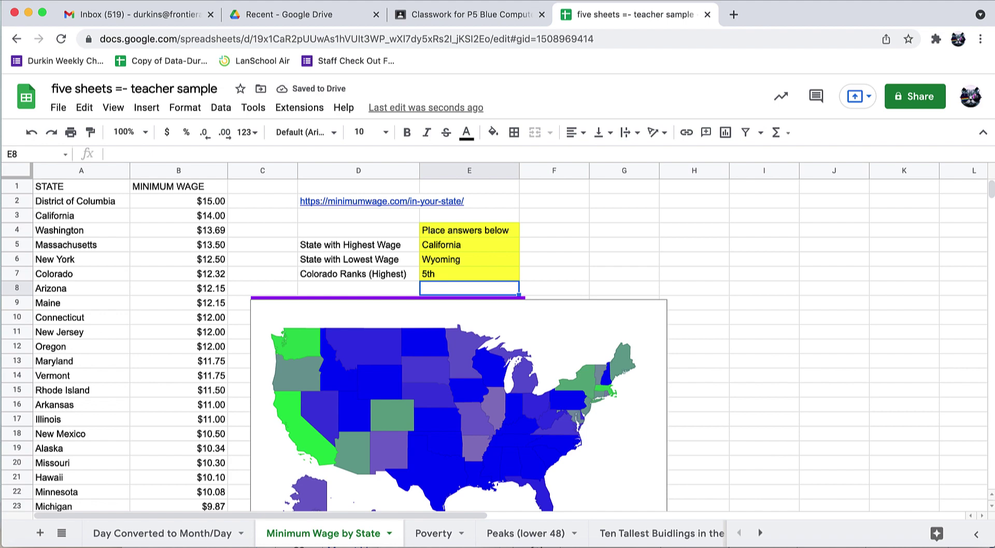
- On the Poverty sheet, insert a chart of columns A and B and change its type to Geo chart
click(443, 532)
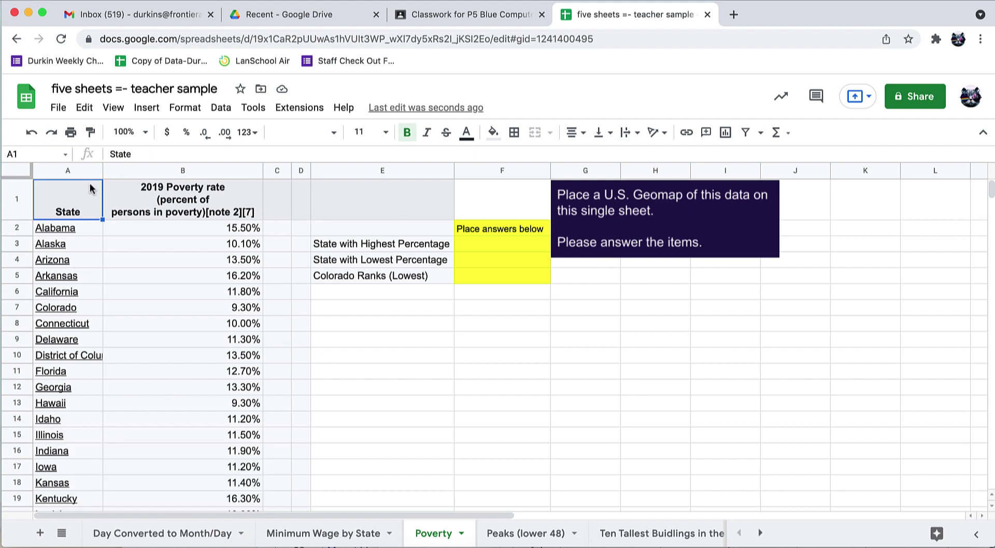
drag(67, 172, 172, 171)
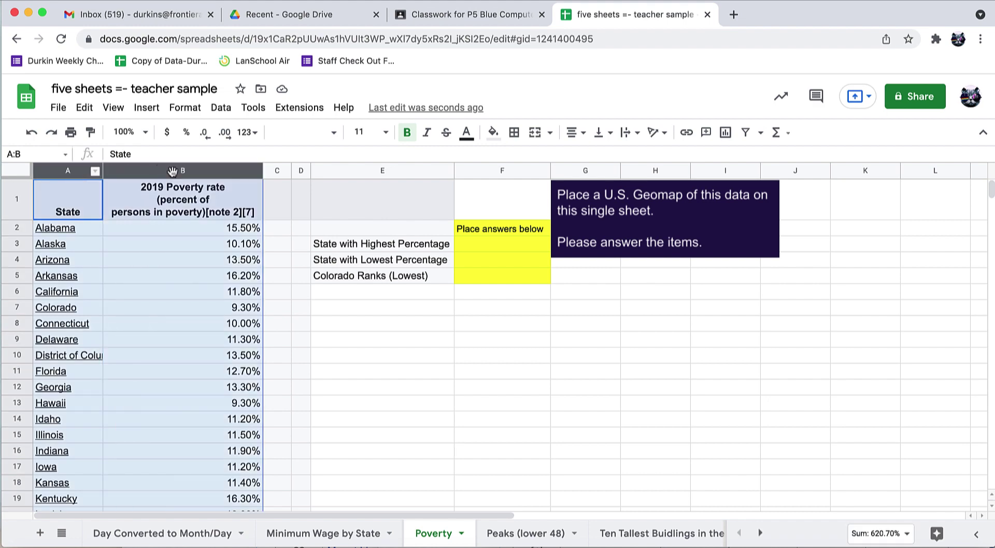
click(724, 133)
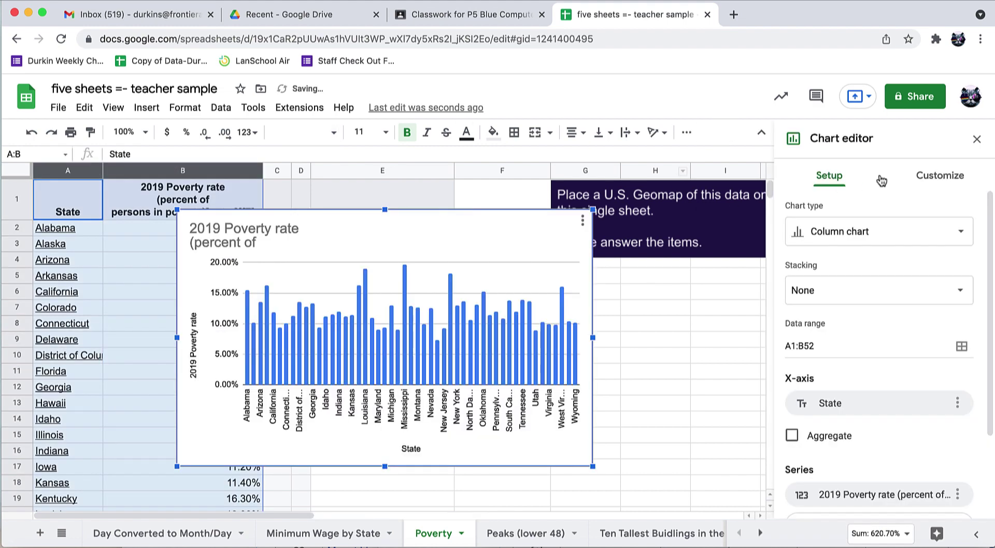
click(848, 242)
scroll(828, 363, down, 10)
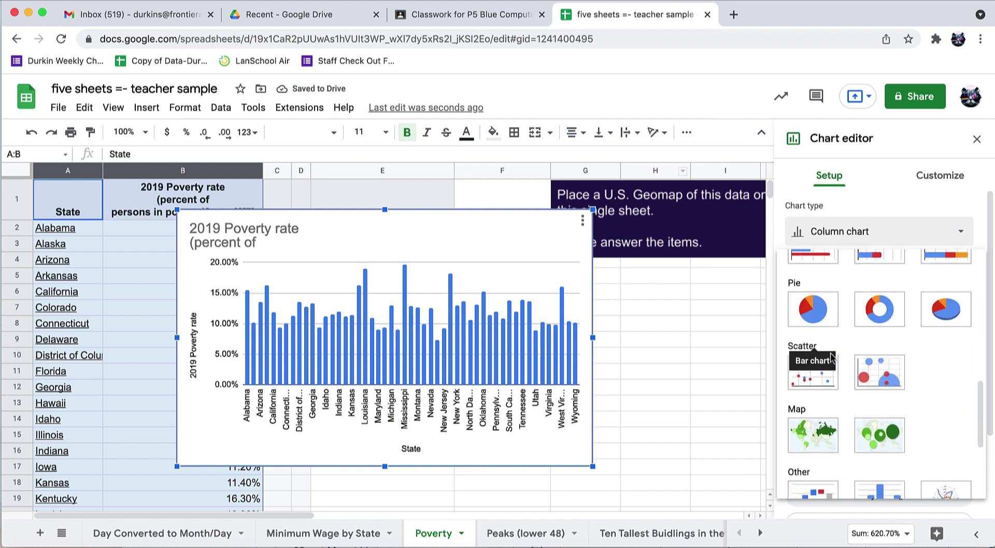
click(823, 392)
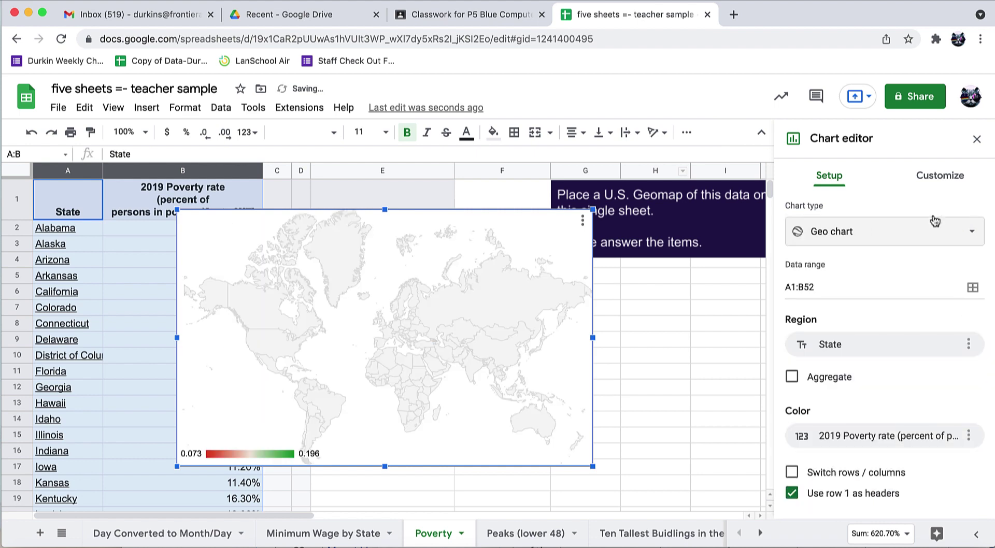
- Set the poverty geo chart's region to United States
click(956, 178)
click(875, 254)
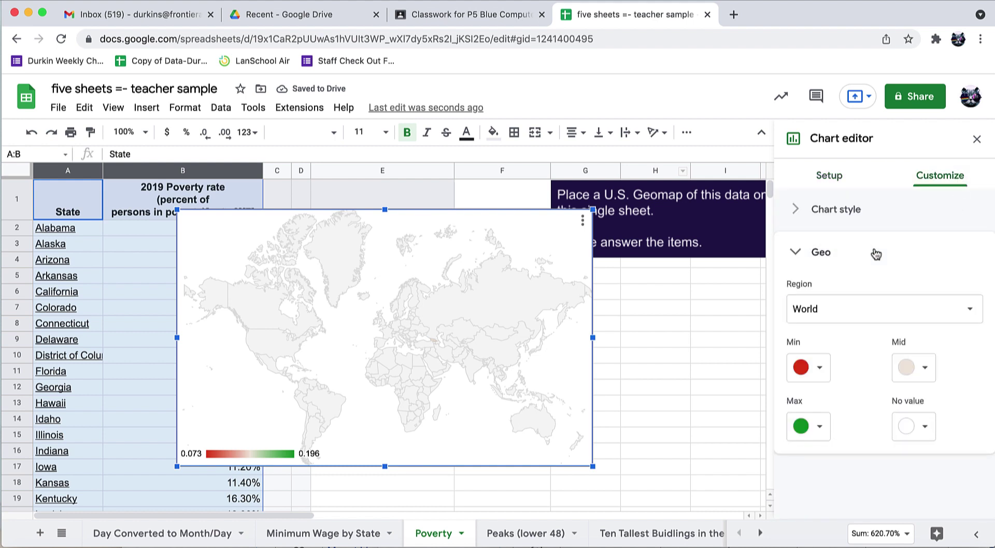
click(855, 309)
click(834, 461)
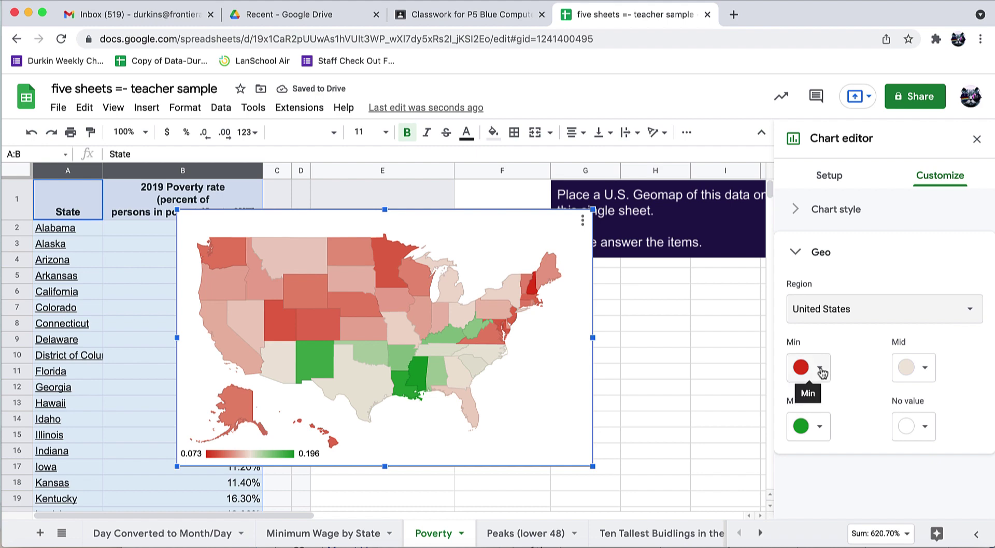
- Recolor the poverty geo chart with dark purple for Max, light purple for Mid and light magenta for Min
click(814, 438)
click(923, 382)
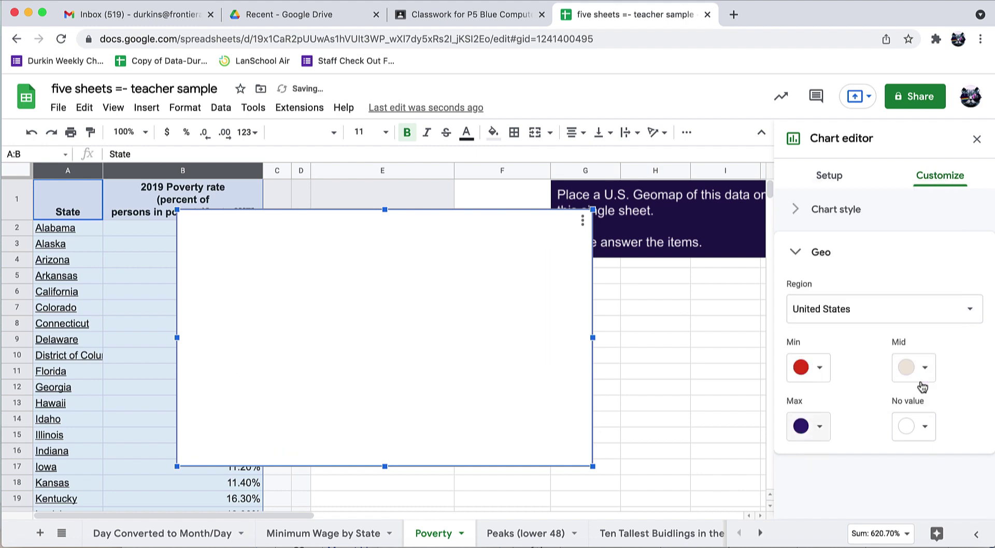
click(925, 369)
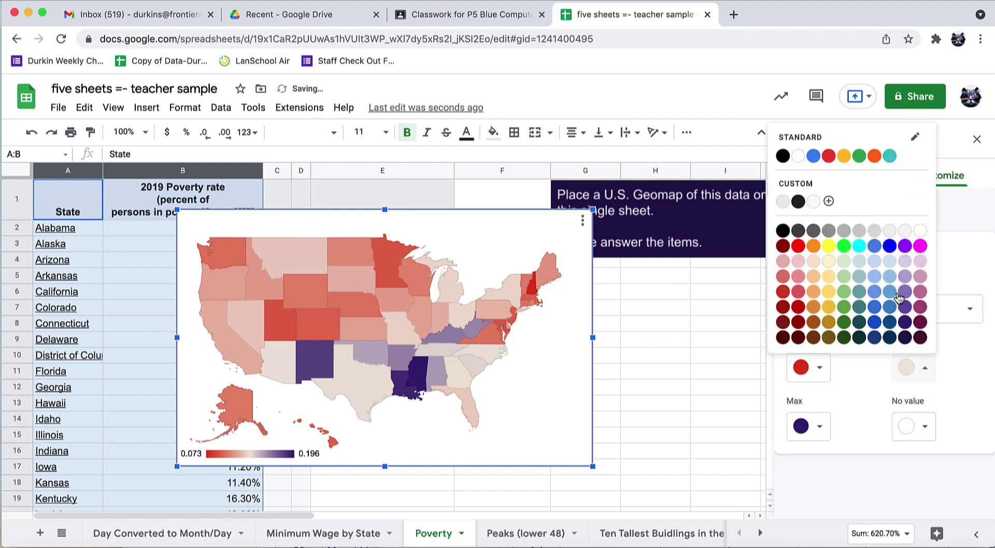
click(905, 278)
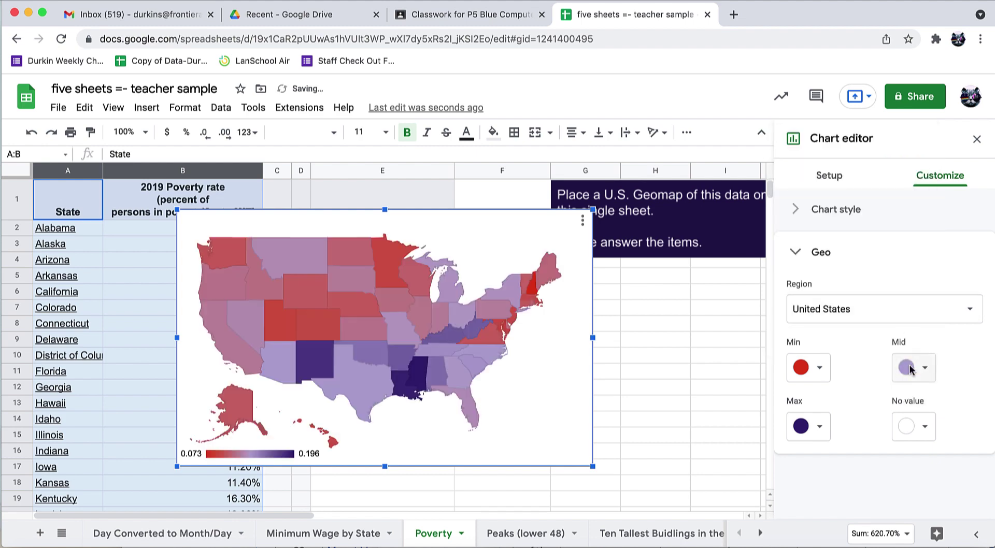
click(823, 373)
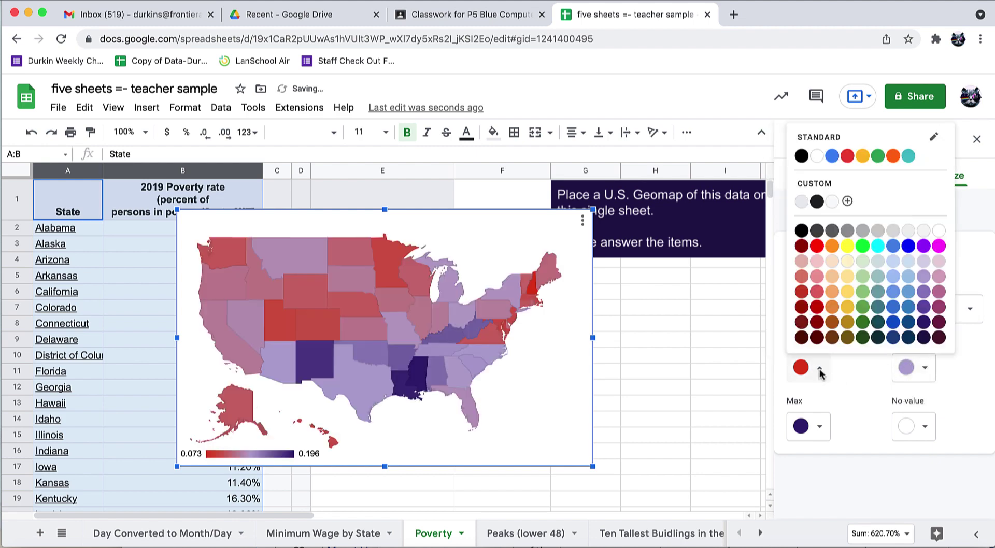
click(936, 263)
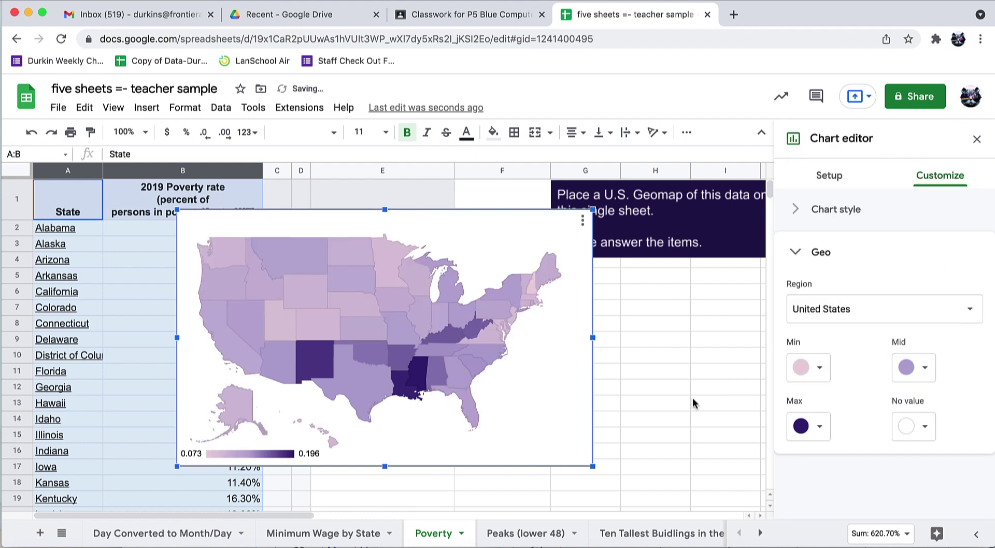
- Move the poverty geo chart below the question rows so that all the yellow answer cells are uncovered
drag(482, 238, 610, 296)
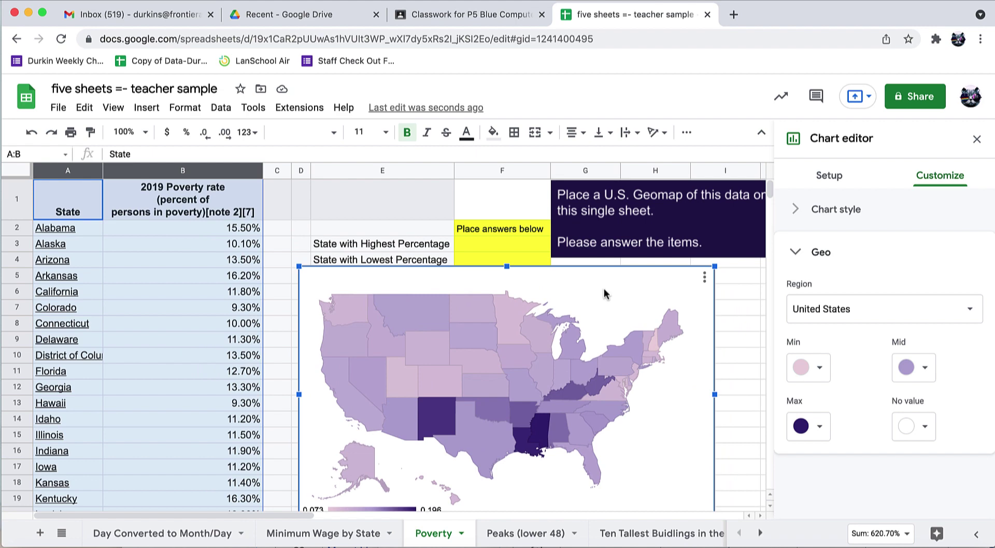
scroll(735, 330, down, 3)
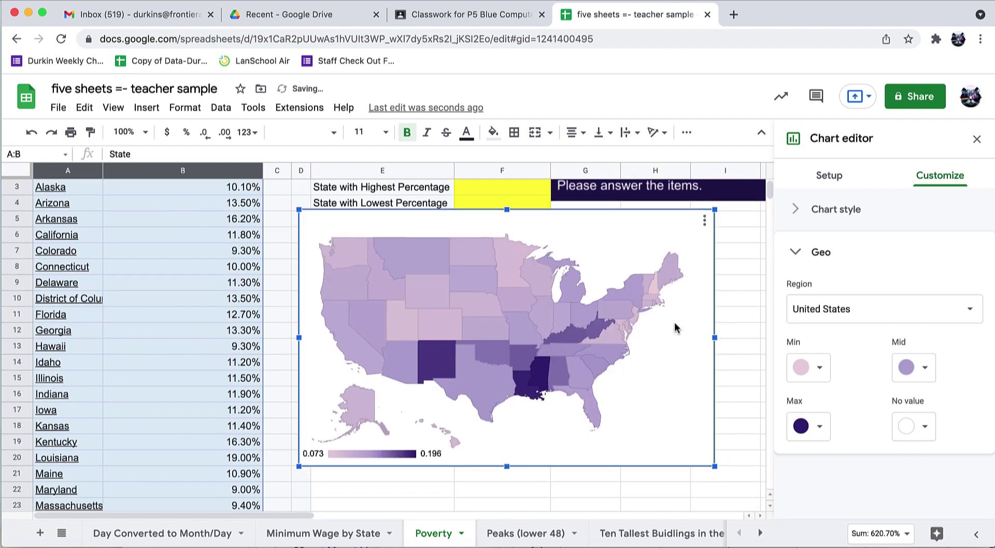
mouse_move(439, 370)
scroll(651, 394, up, 3)
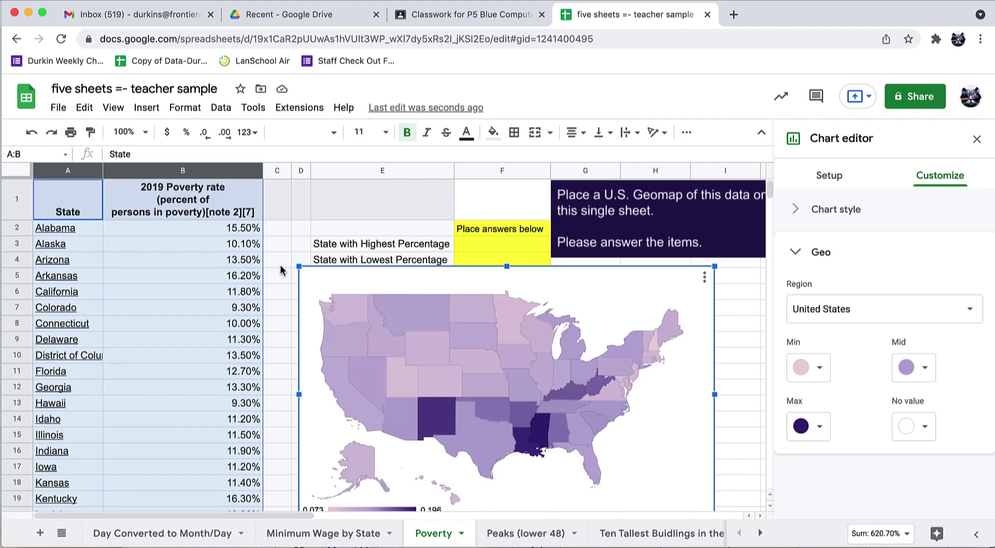
drag(351, 289, 349, 312)
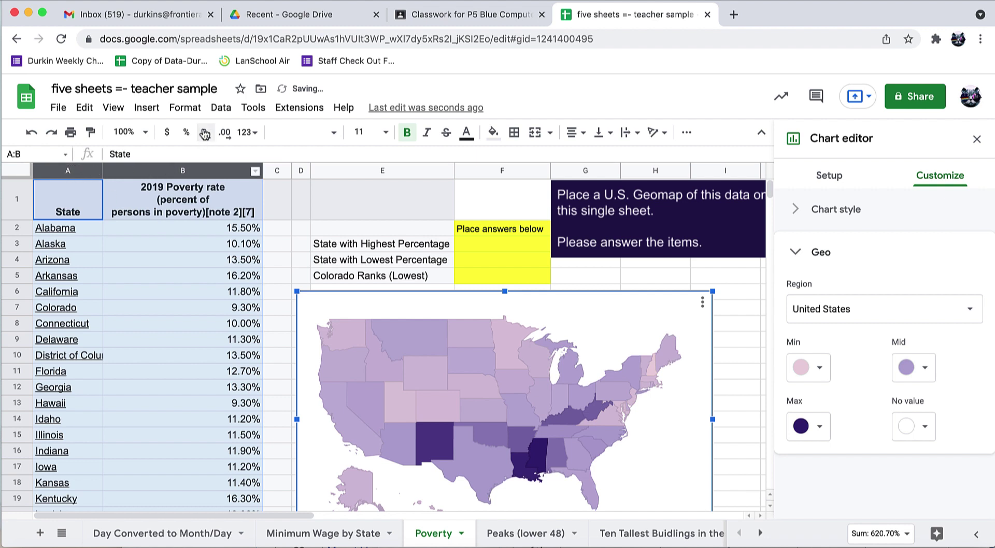
- Sort columns A and B by 2019 Poverty rate in ascending order, treating the first row as a header
click(220, 110)
mouse_move(242, 156)
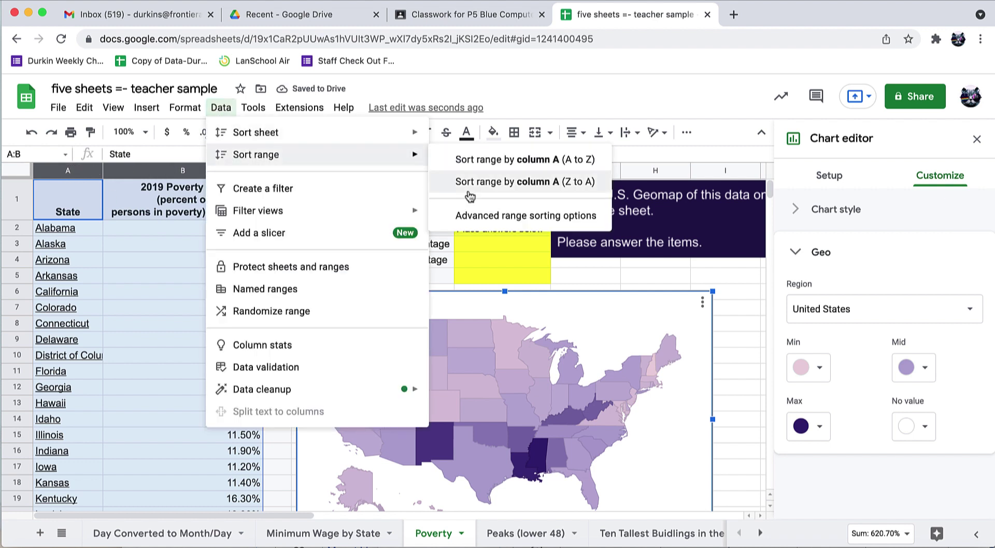
click(482, 216)
click(383, 259)
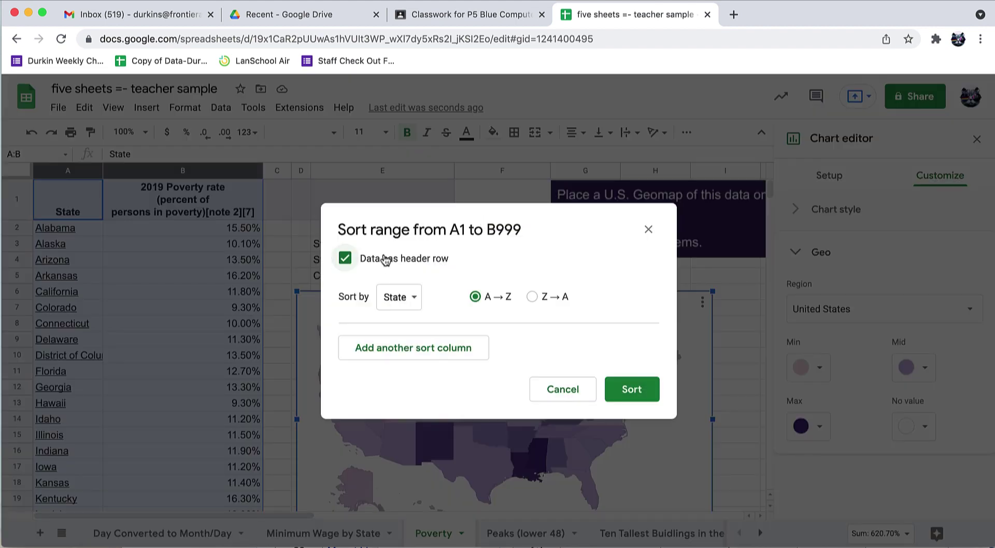
click(400, 296)
click(411, 320)
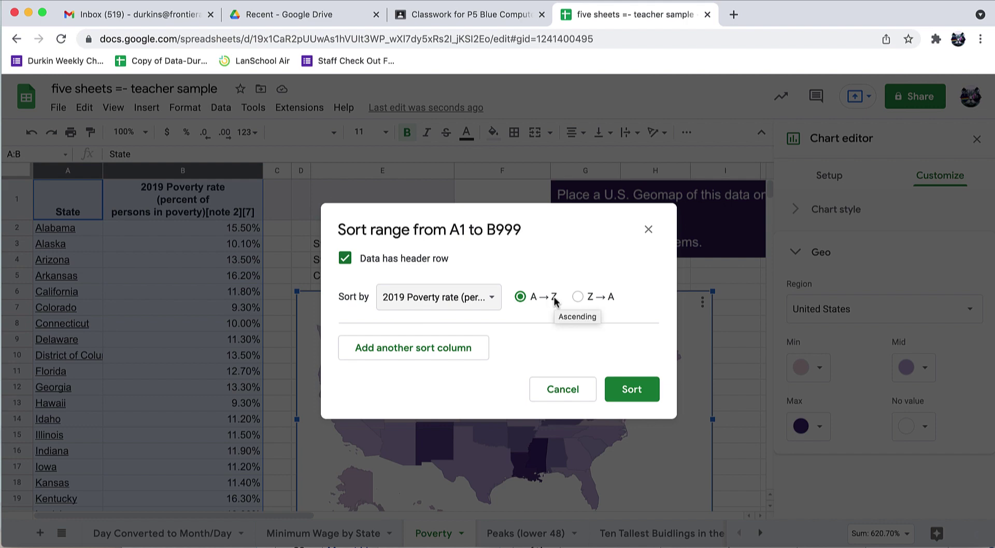
click(613, 393)
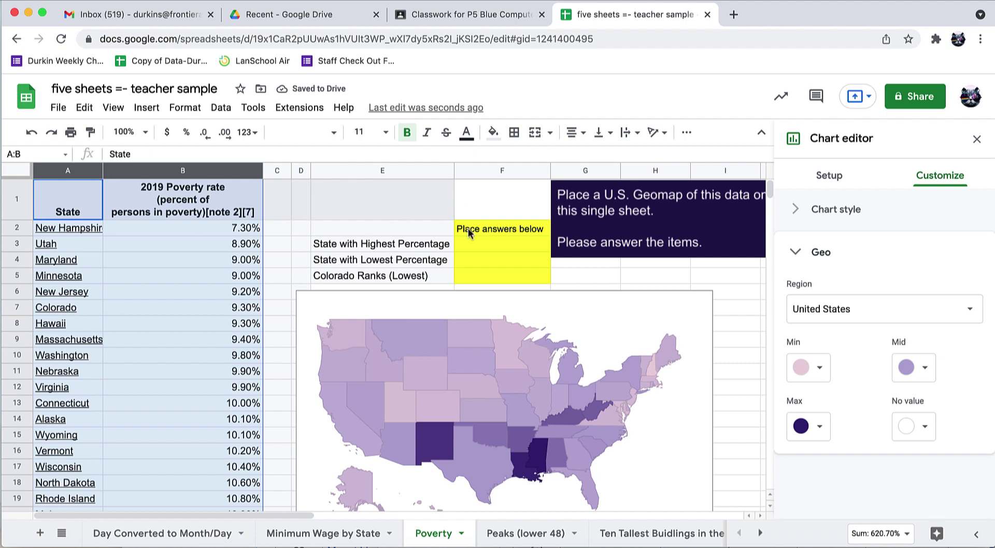
- Enter New Hampshire in F4 as the state with the lowest percentage, correcting its spelling
click(465, 258)
text(New)
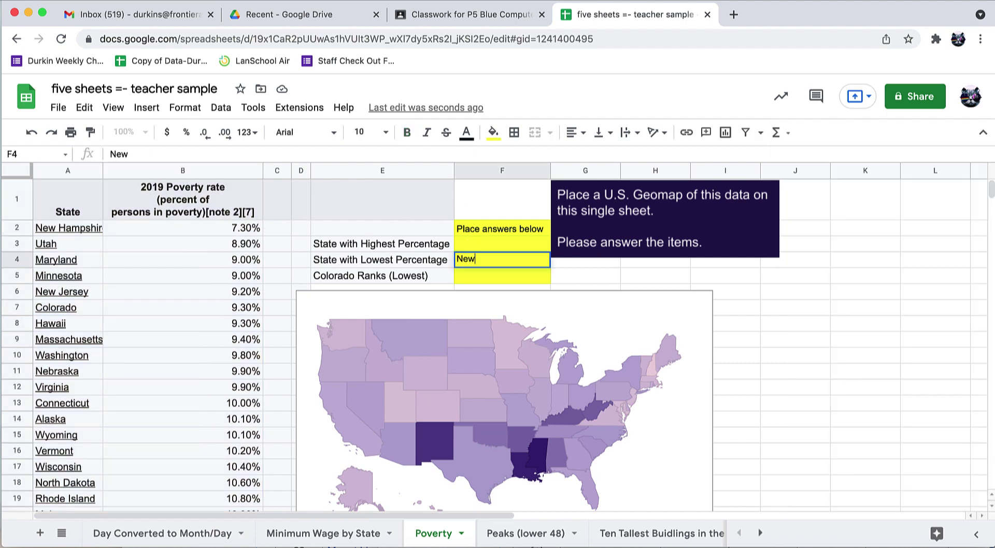
text( Hmpshire)
key(Return)
click(484, 263)
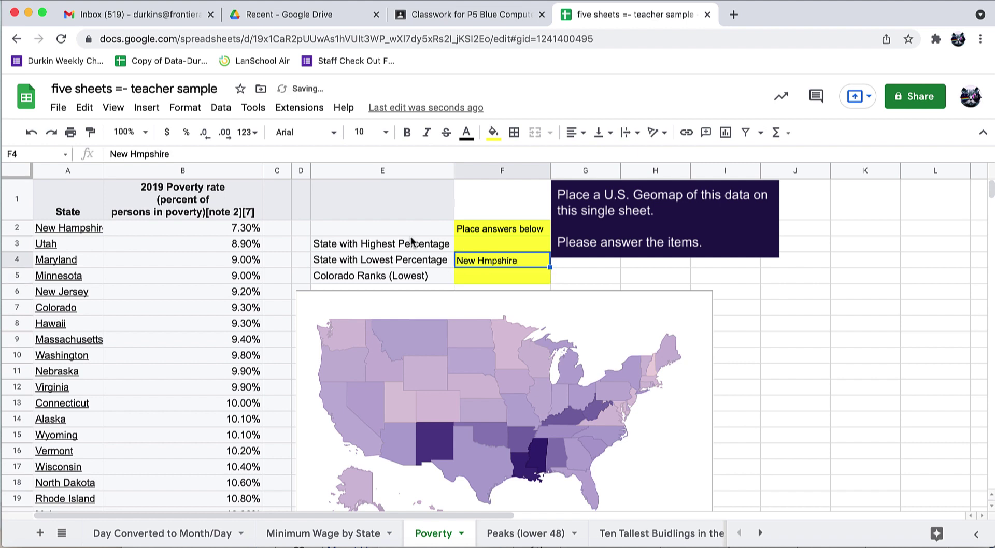
click(138, 154)
text(a)
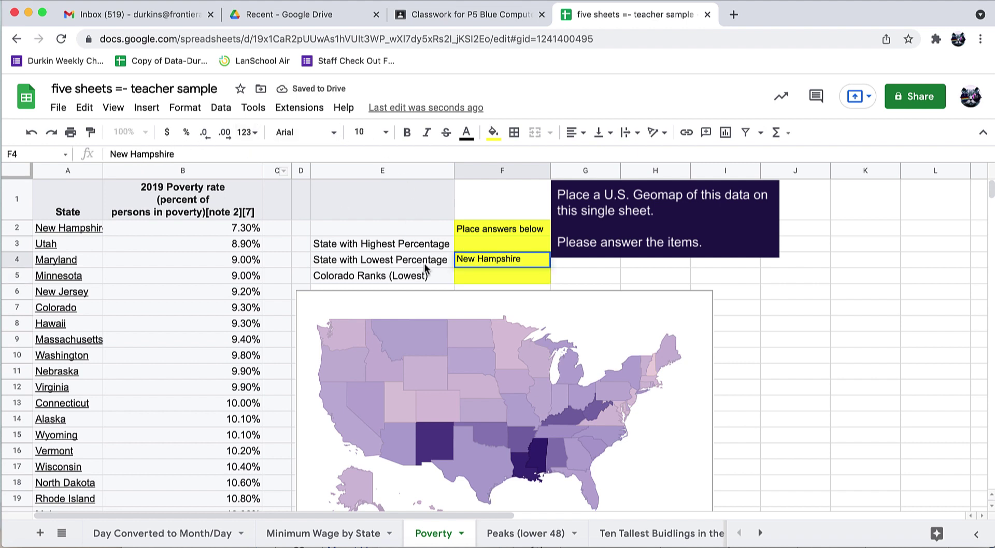
- Check the end of the sorted list and enter Mississippi in F3 as the state with the highest percentage
click(430, 248)
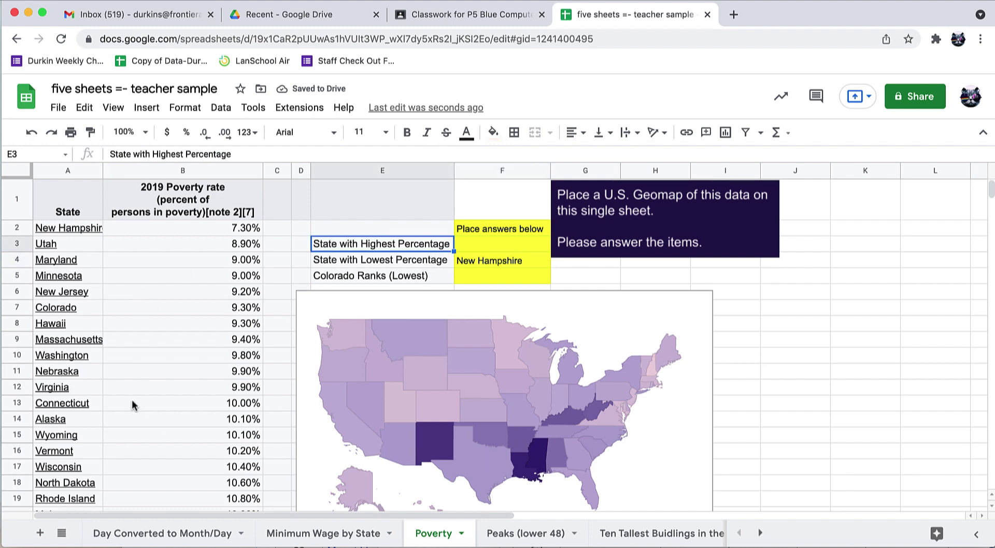
scroll(136, 408, down, 20)
scroll(136, 408, up, 5)
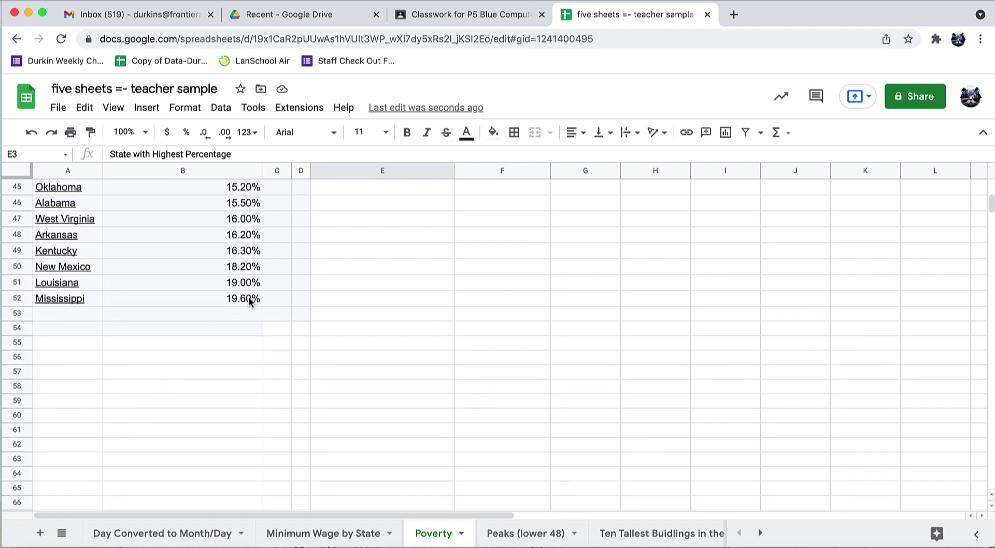
scroll(247, 301, up, 15)
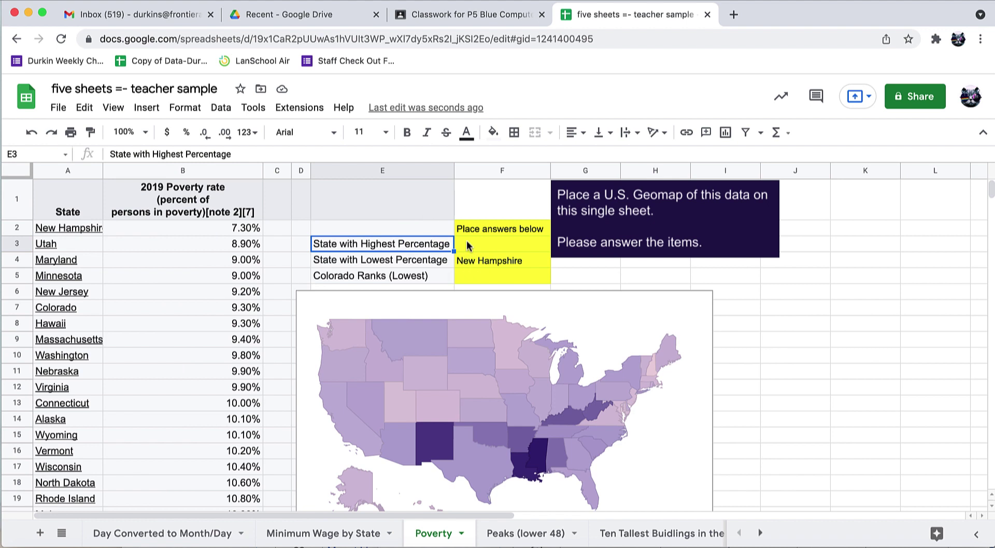
click(467, 245)
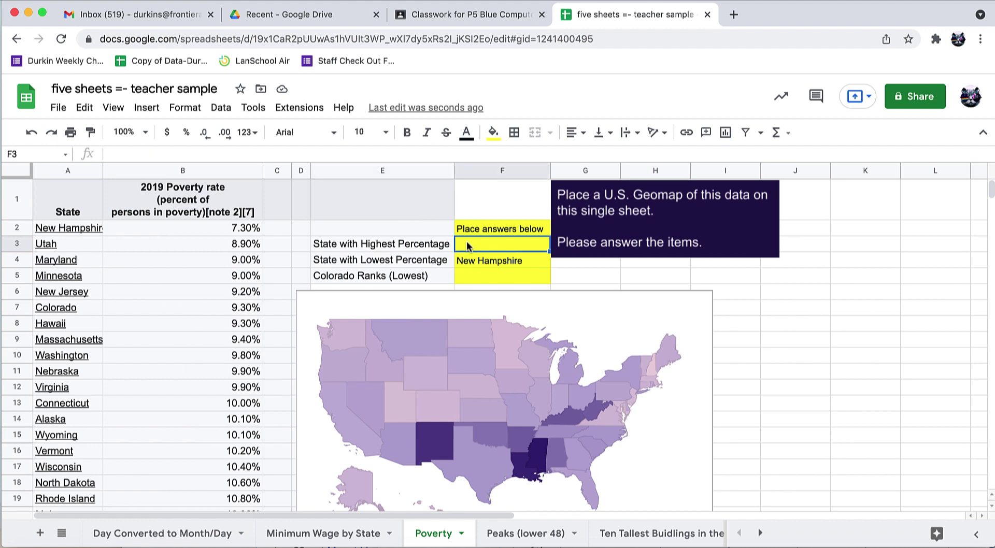
text(Mississippi)
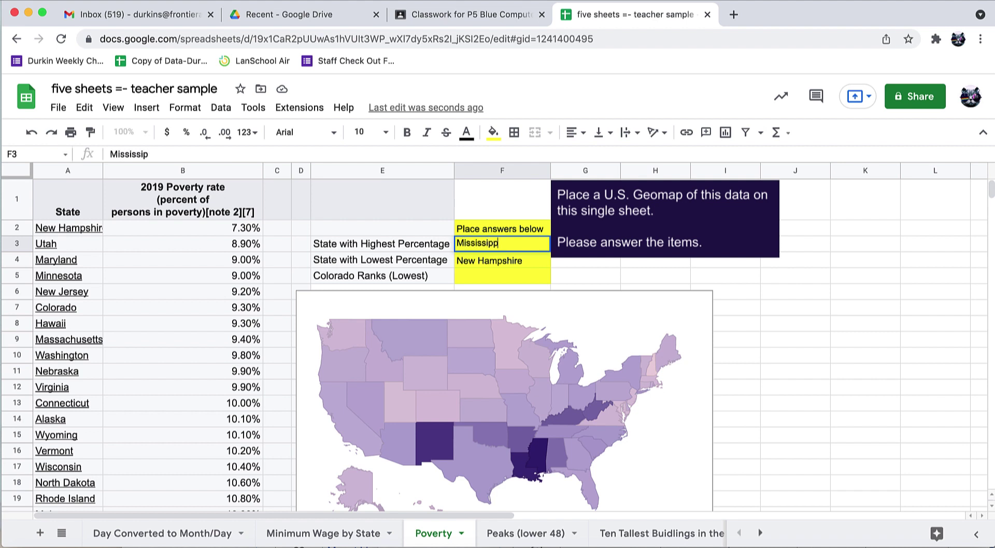
- Count the states down to Colorado and enter 6th in F5 as its rank from the lowest
click(67, 310)
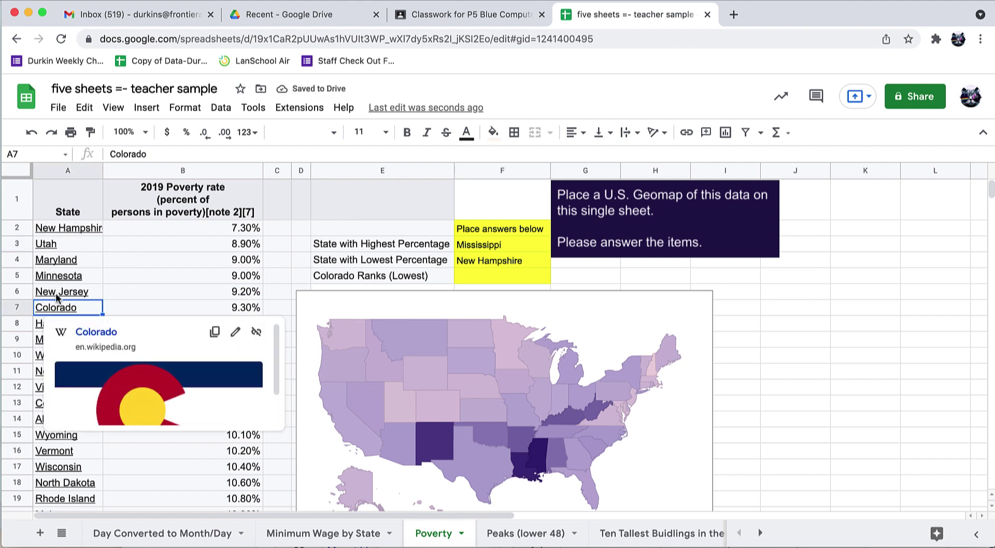
click(474, 276)
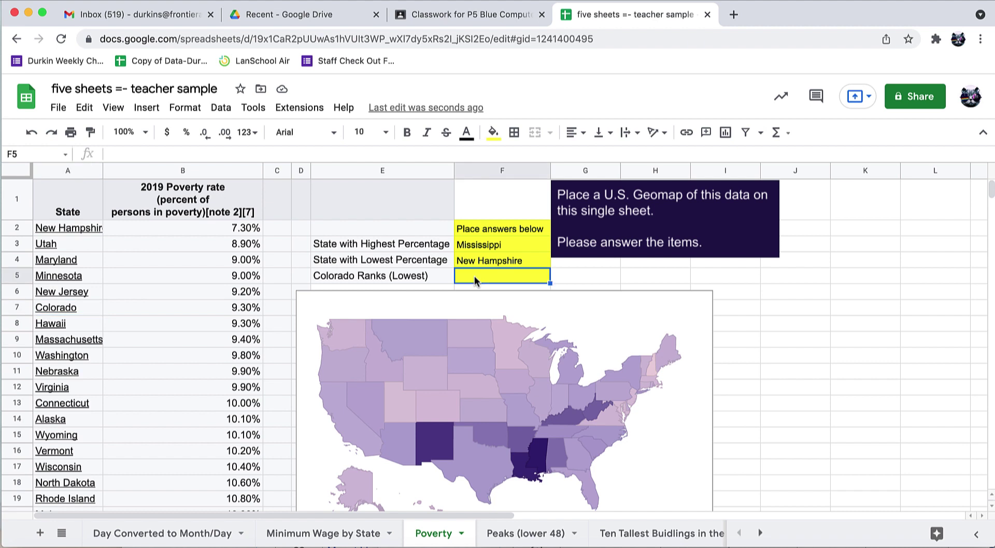
text(6th)
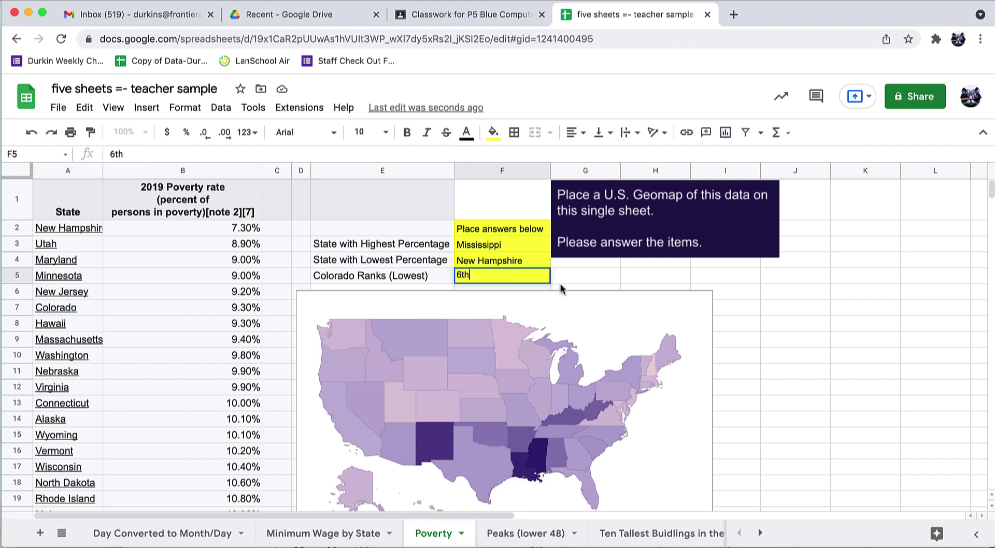
key(Return)
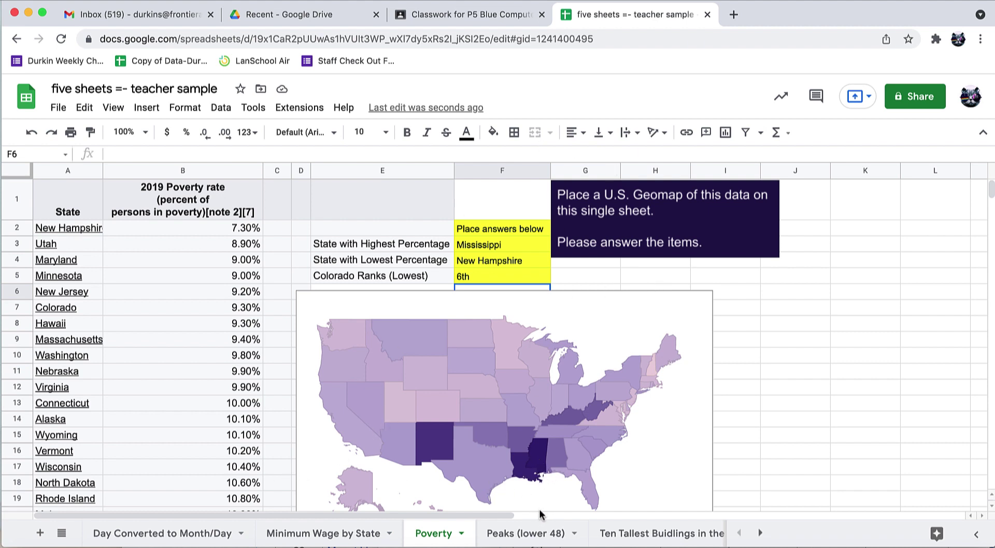
- Go to the Peaks (lower 48) sheet and open its linked Wikipedia list of the highest major summits
click(522, 534)
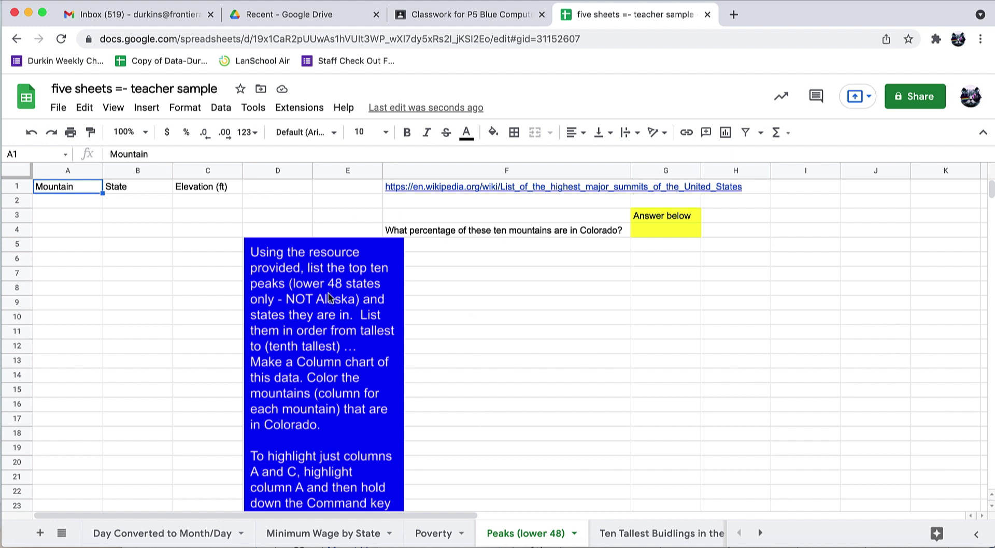
click(282, 287)
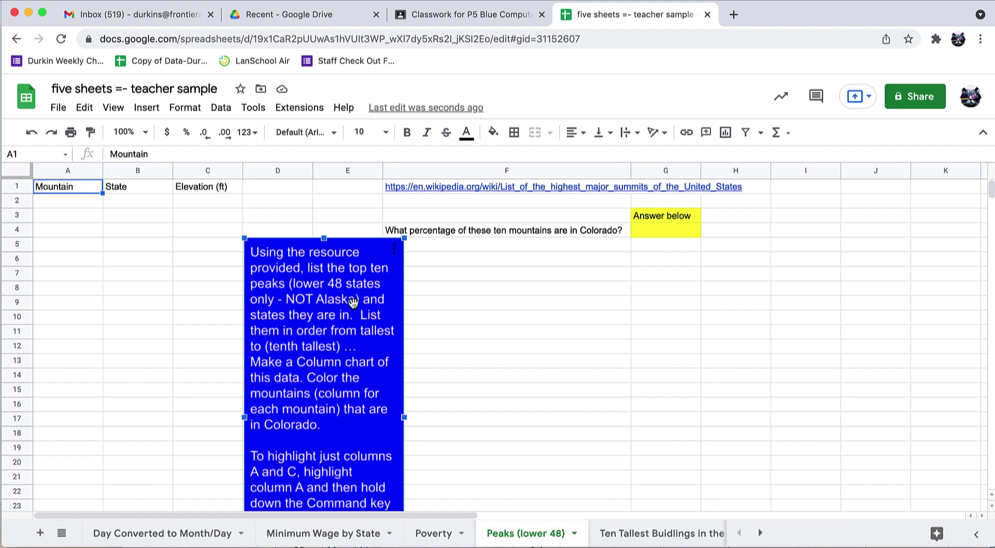
mouse_move(460, 190)
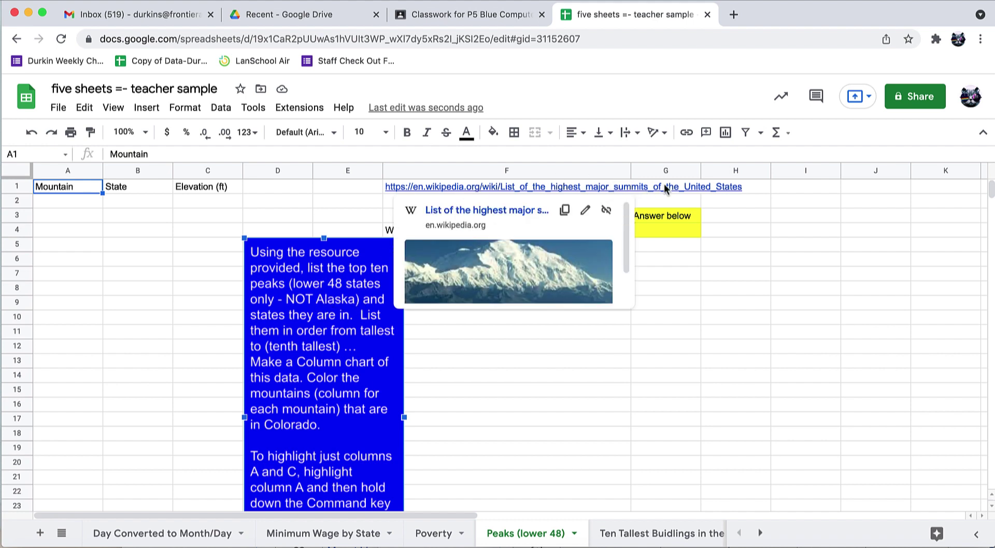
click(513, 210)
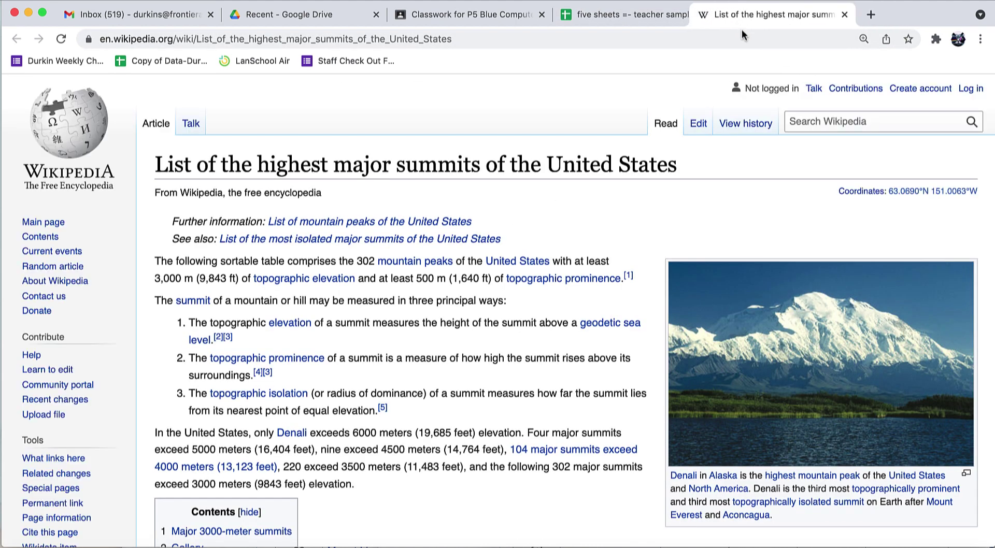
- Detach the Wikipedia article into its own window and arrange it side by side with the narrowed spreadsheet window
drag(741, 15, 734, 96)
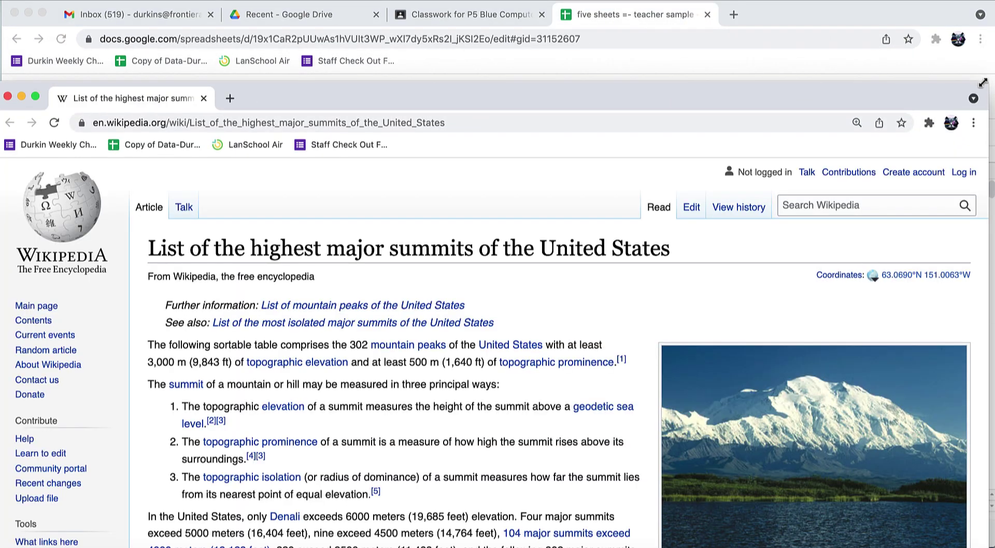
drag(982, 83, 591, 98)
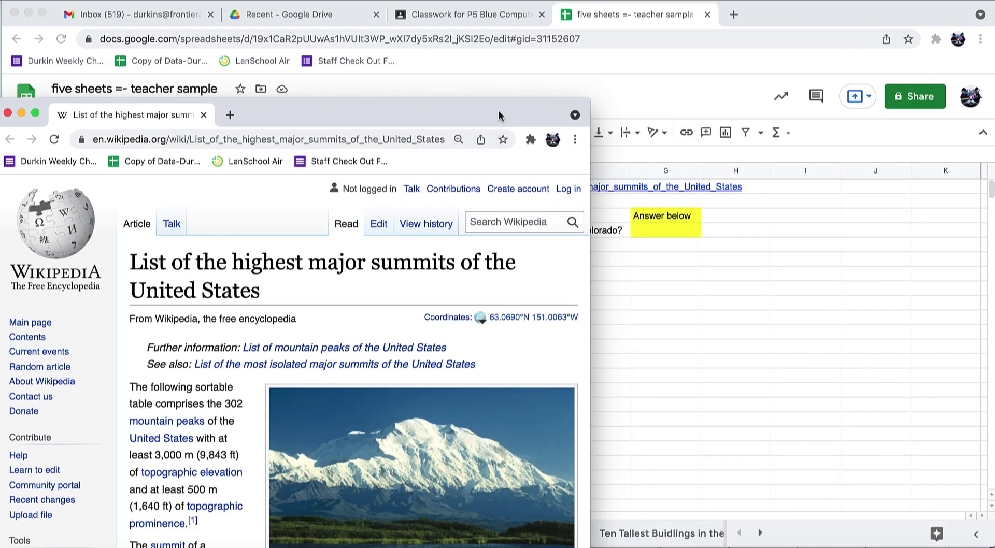
drag(500, 115, 890, 10)
click(215, 253)
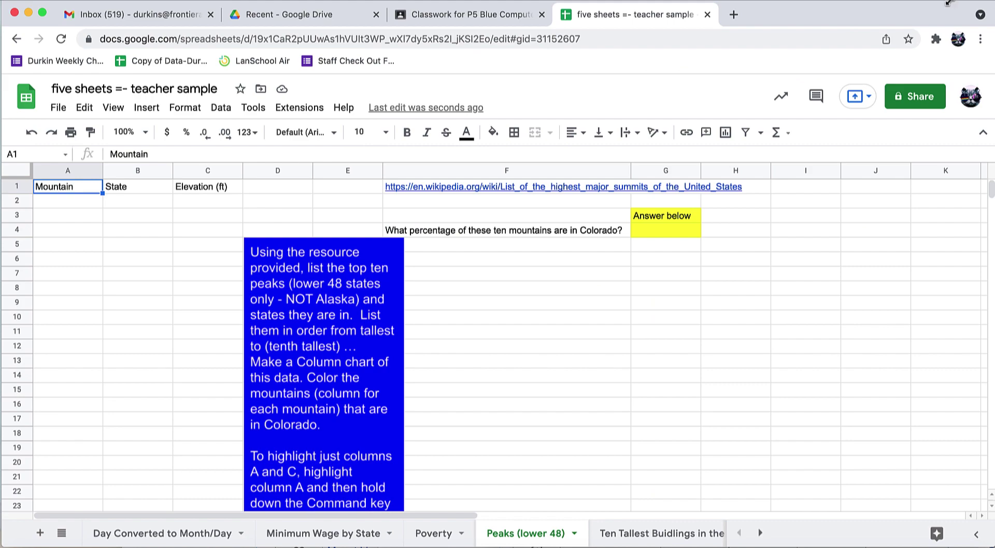
drag(947, 2, 565, 2)
click(806, 222)
- Look through the Wikipedia summits table for the tallest peak outside Alaska and highlight its elevation in feet
scroll(803, 234, down, 5)
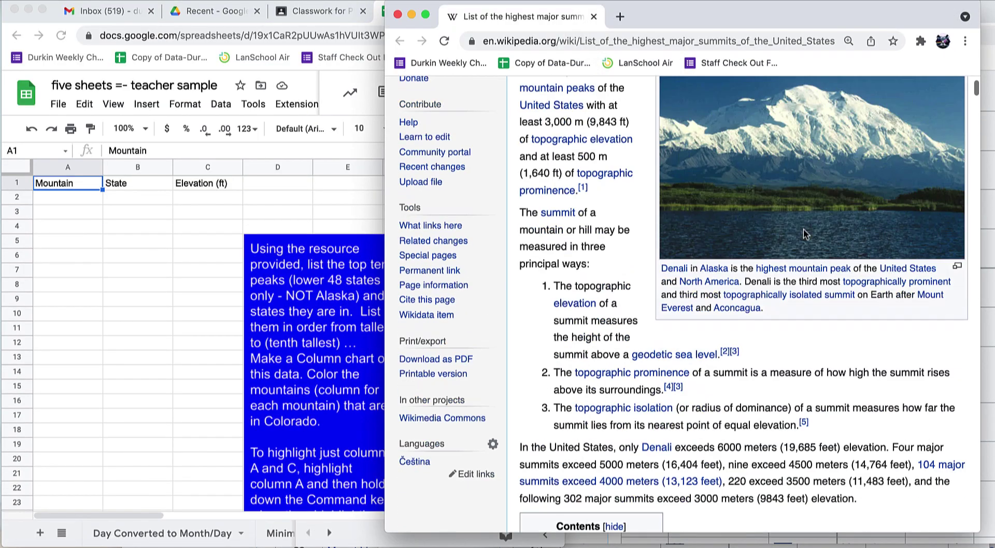
scroll(805, 234, down, 15)
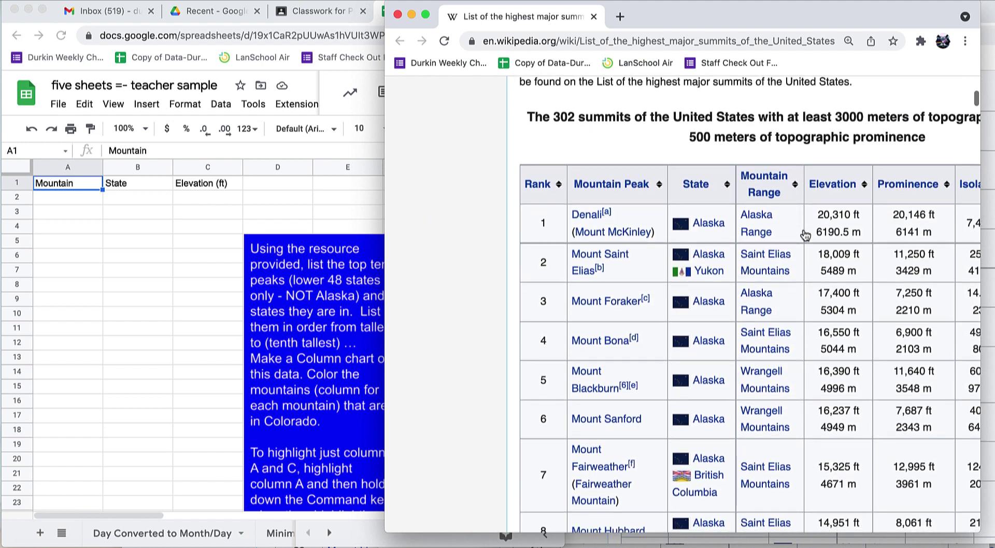
scroll(805, 235, down, 2)
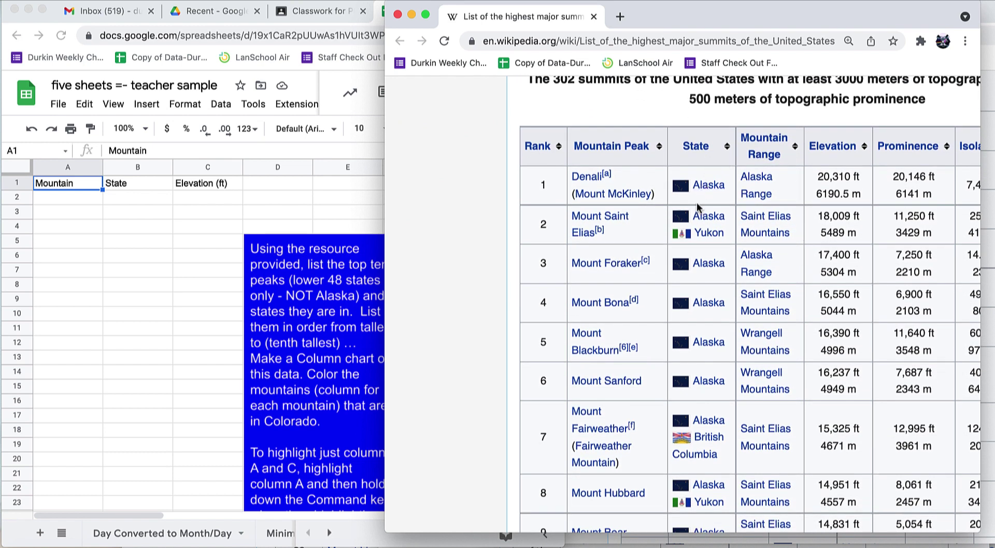
mouse_move(700, 348)
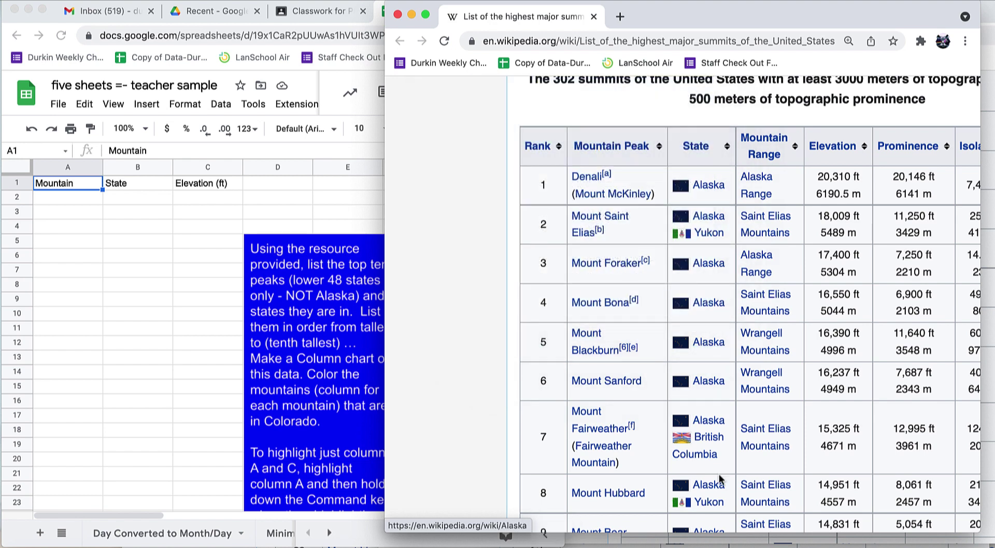
scroll(728, 454, down, 3)
scroll(728, 455, down, 2)
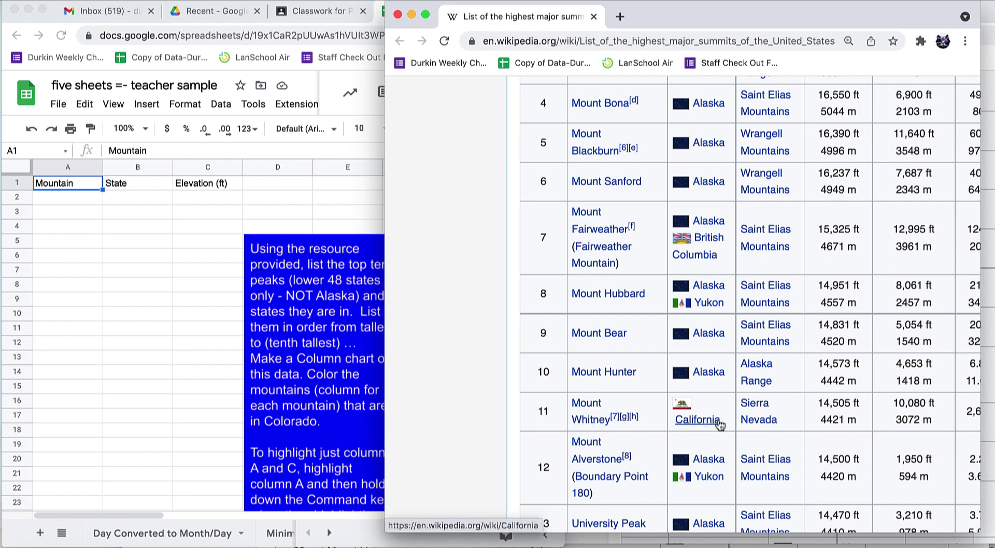
drag(817, 406, 848, 405)
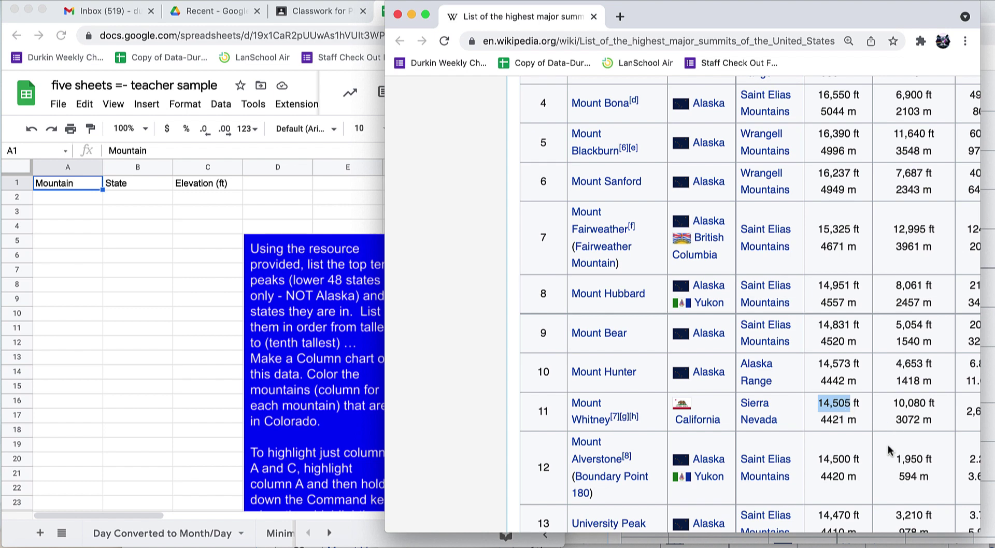
click(70, 202)
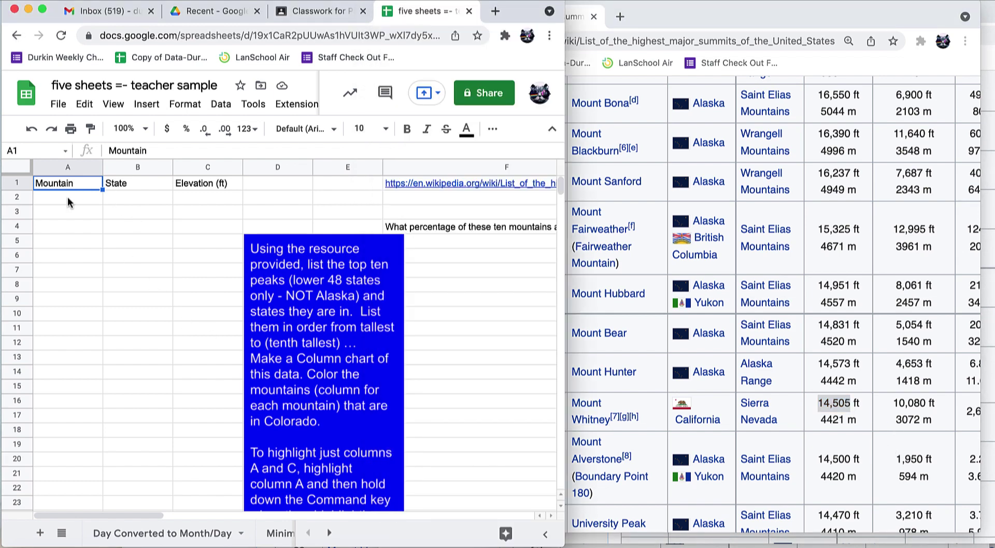
text(Moun)
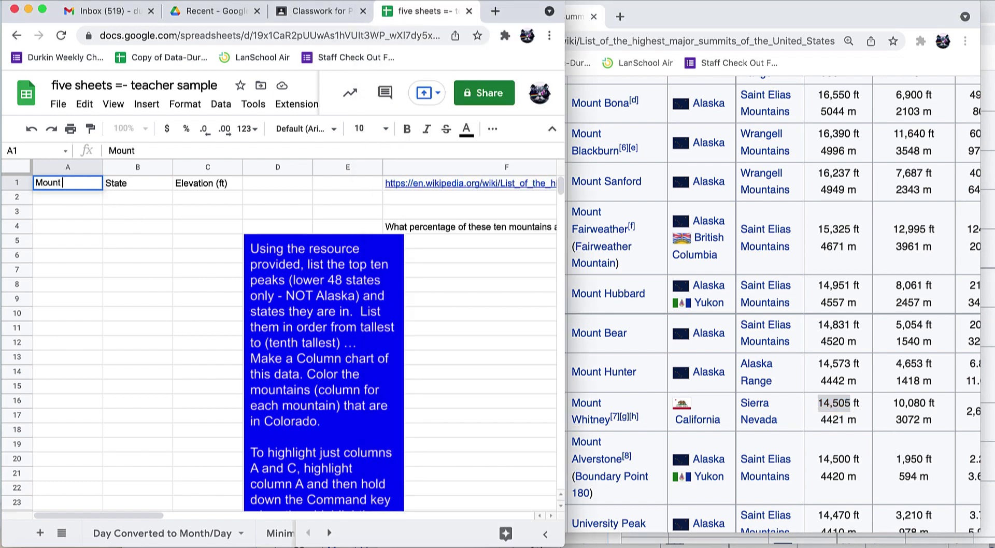
key(Tab)
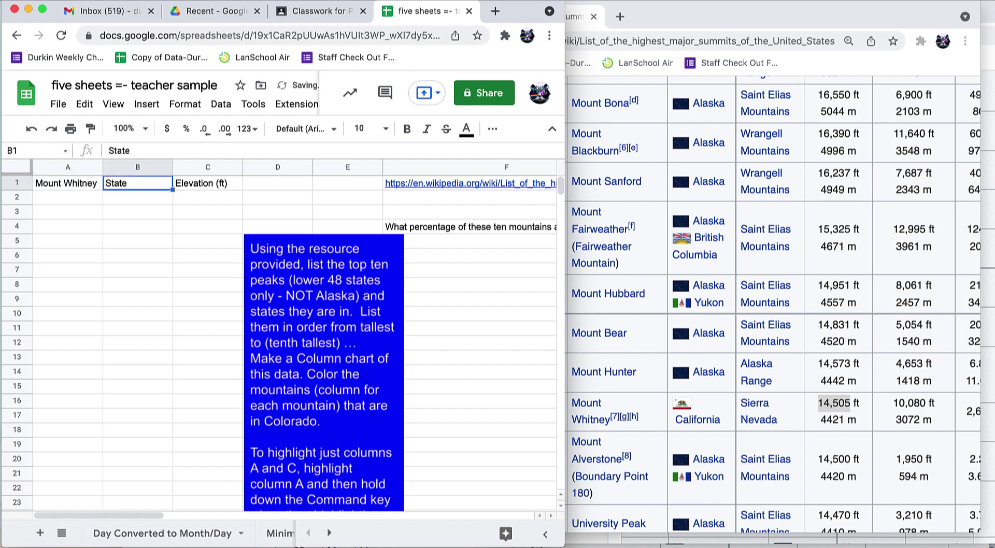
key(super+z)
key(super+z)
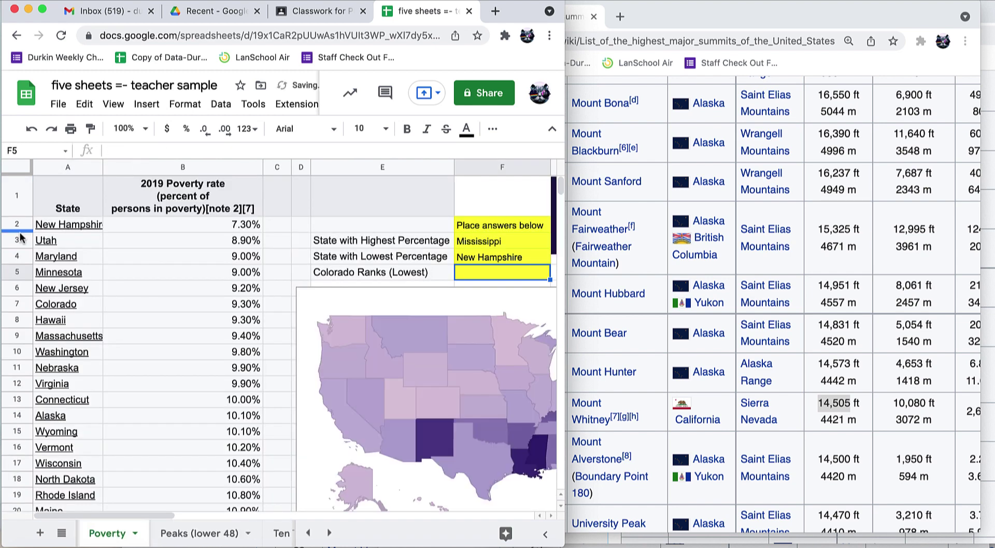
click(200, 533)
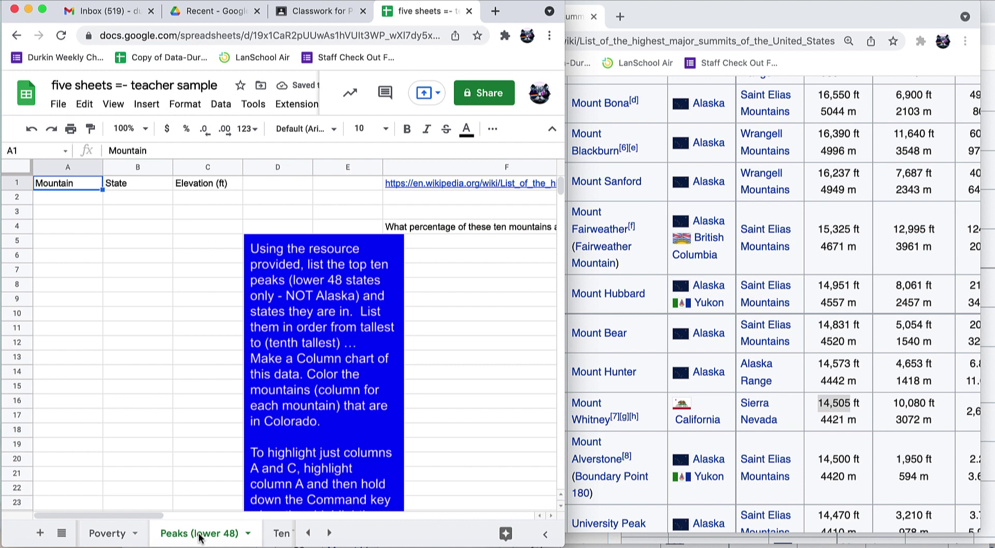
- Fill row 2 of the Peaks (lower 48) sheet with Mount Wjhitney, California and an elevation of 14505
click(62, 199)
text(Mo)
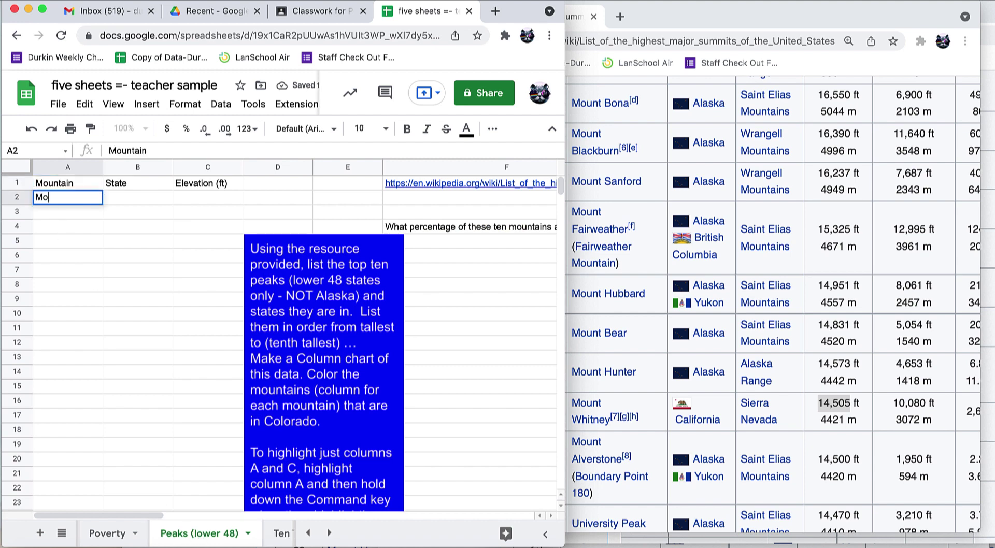
text(unt Wjhitney)
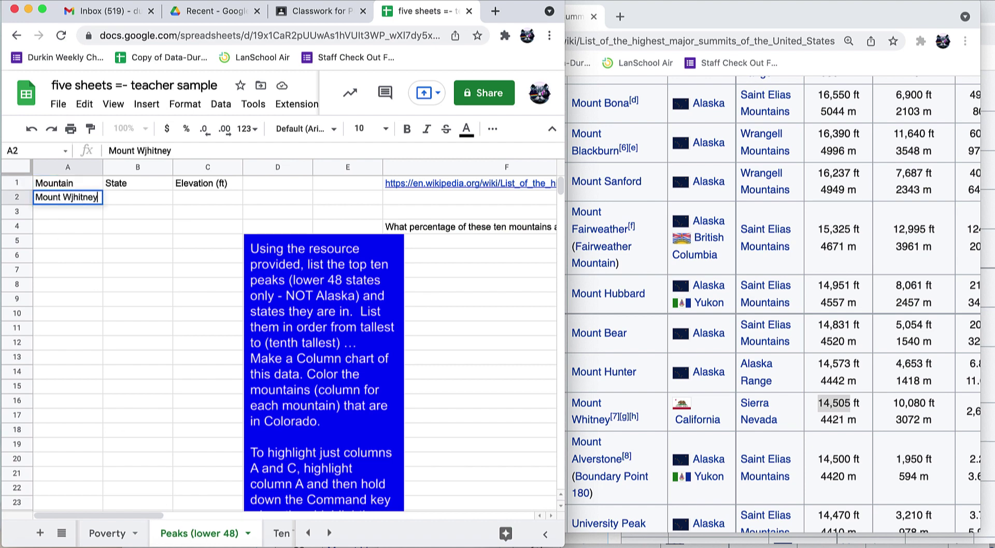
key(Tab)
text(Califio)
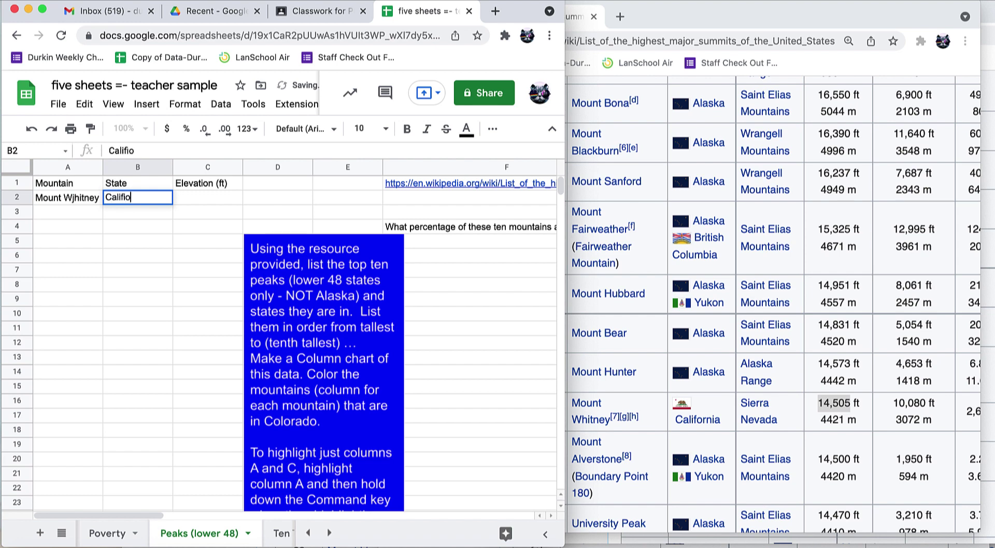
text(r)
key(BackSpace)
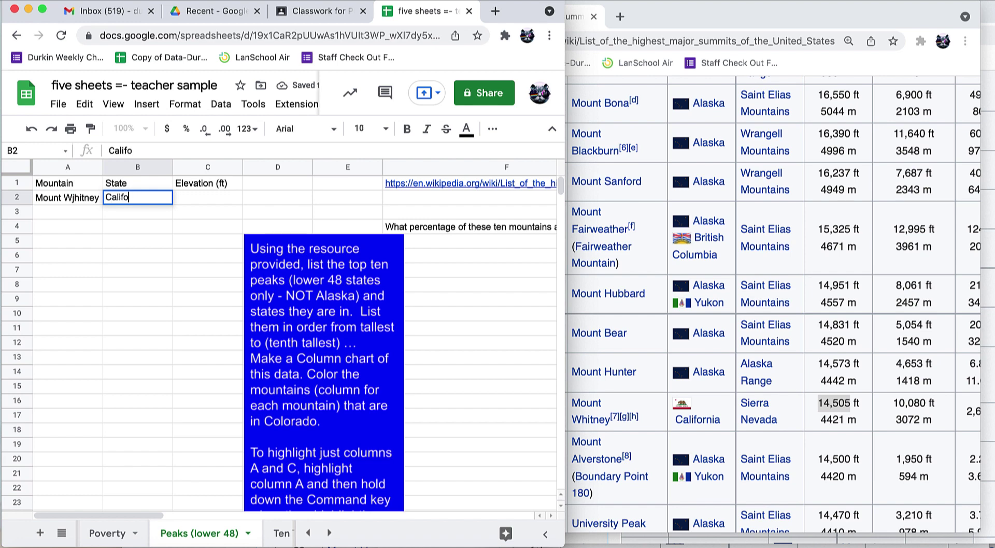
text(ornia)
key(Tab)
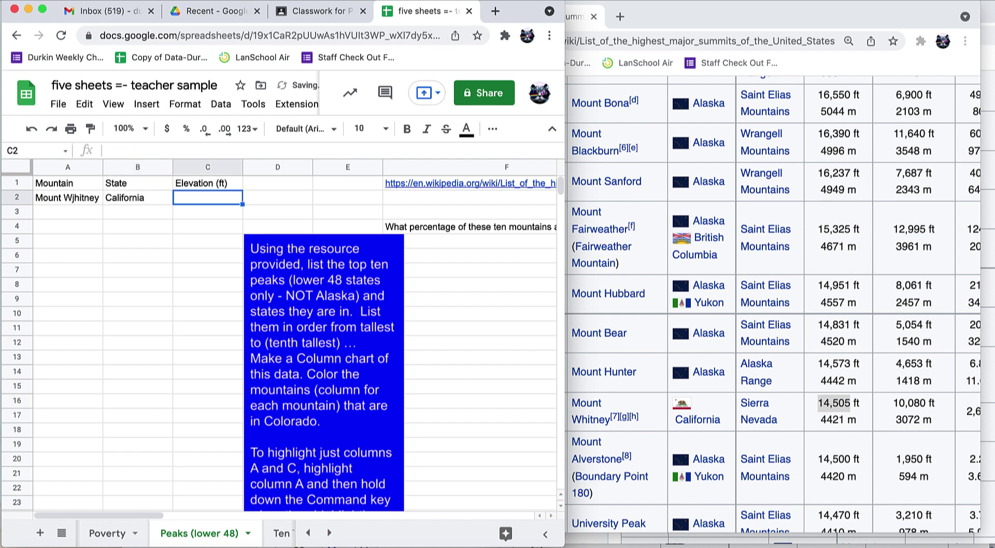
text(14)
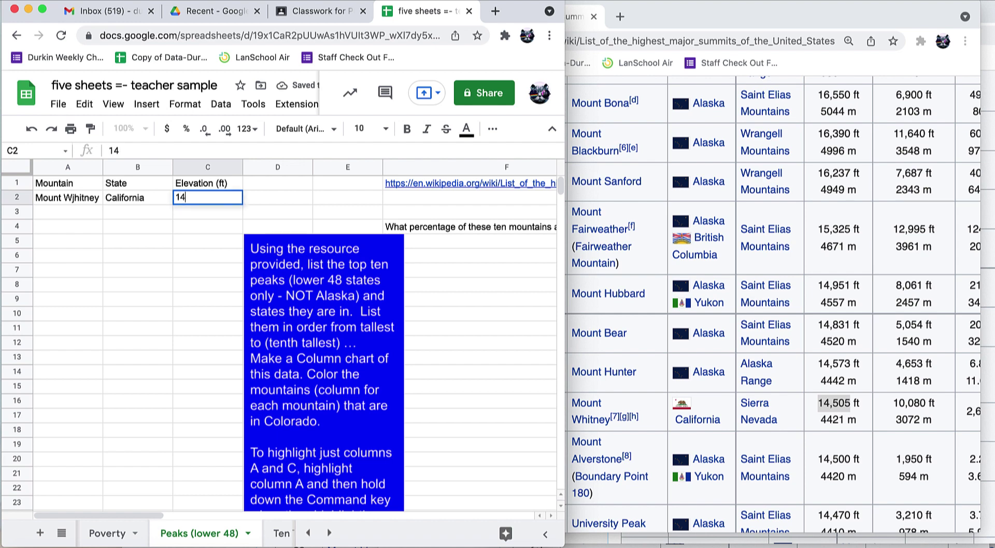
text(505)
key(Return)
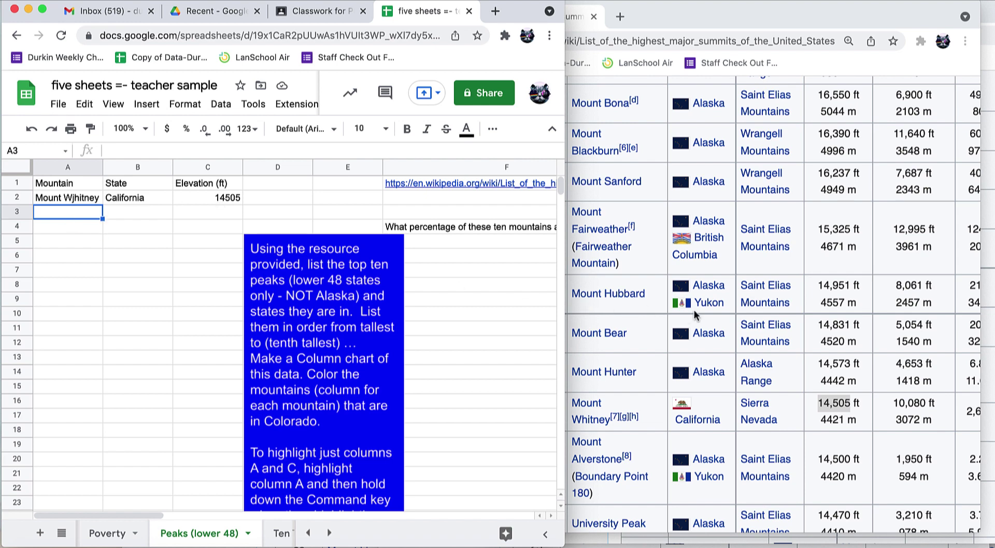
- Find the next tallest non-Alaska peak in the Wikipedia table and enter Mount Elbert, Colorado and 14440 in row 3
scroll(690, 312, down, 3)
scroll(684, 322, down, 1)
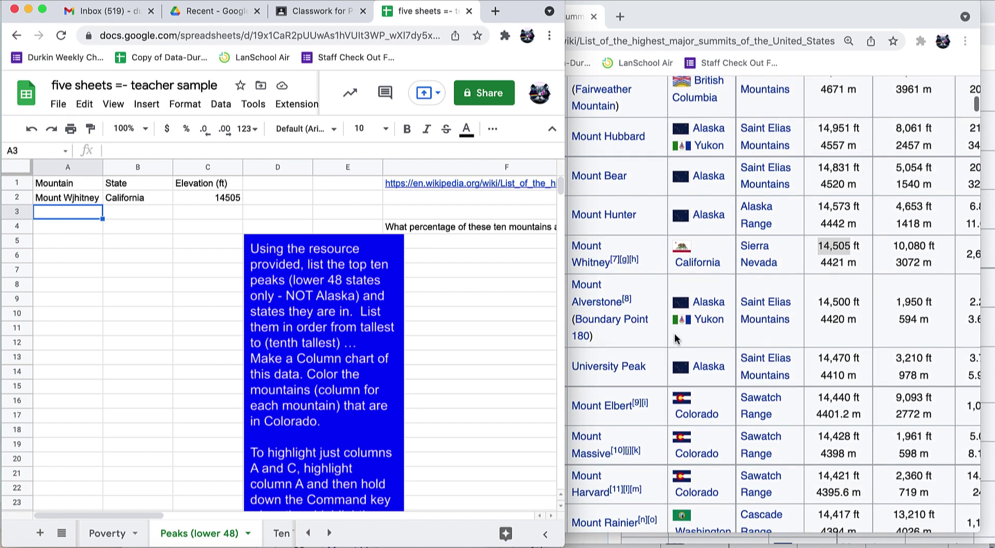
click(648, 415)
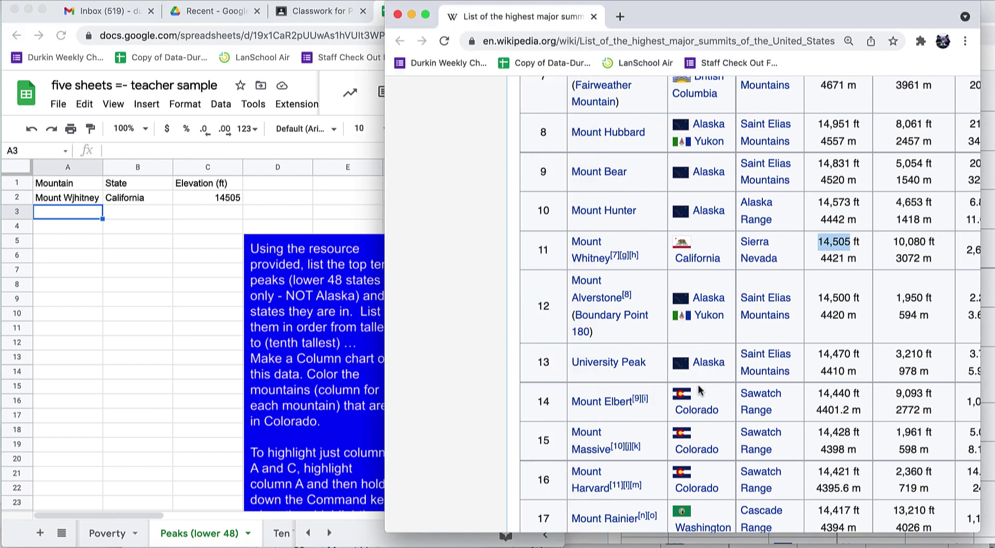
click(57, 212)
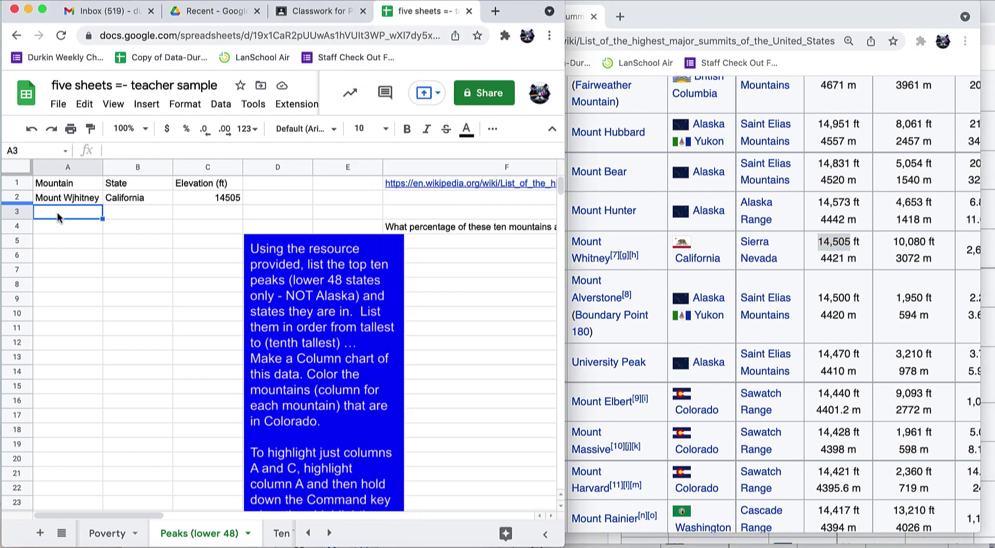
text(Mount )
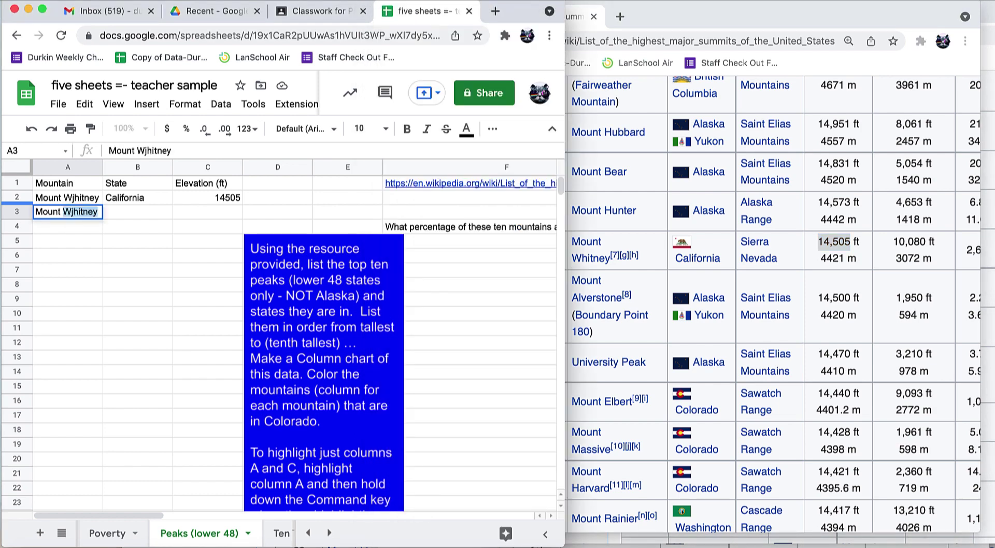
text(Elbert)
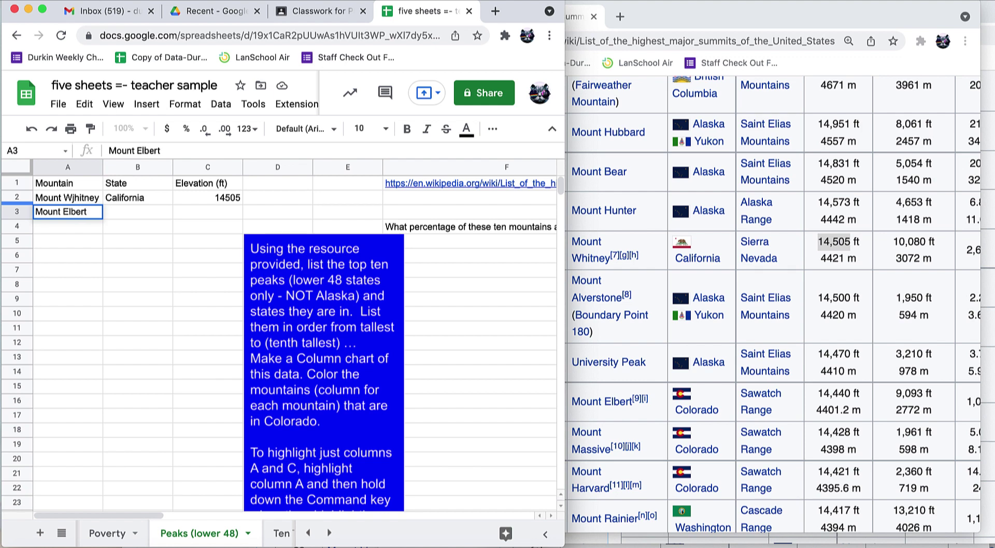
key(Tab)
text(Colorado)
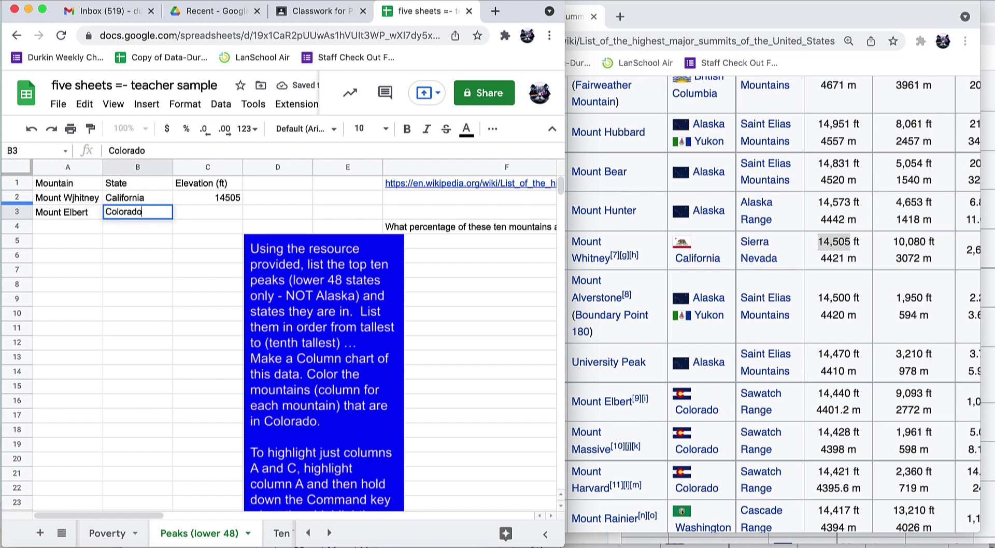
key(Tab)
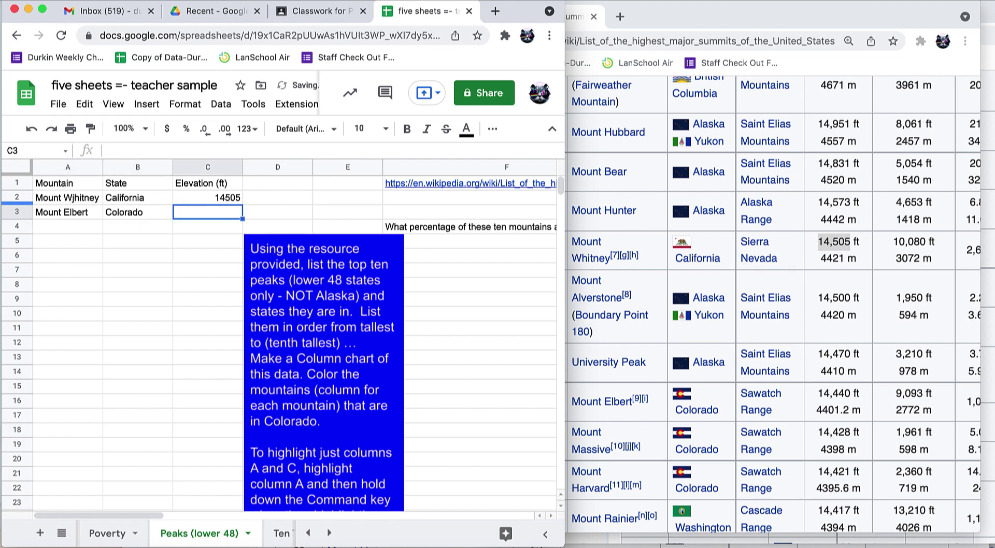
text(14440)
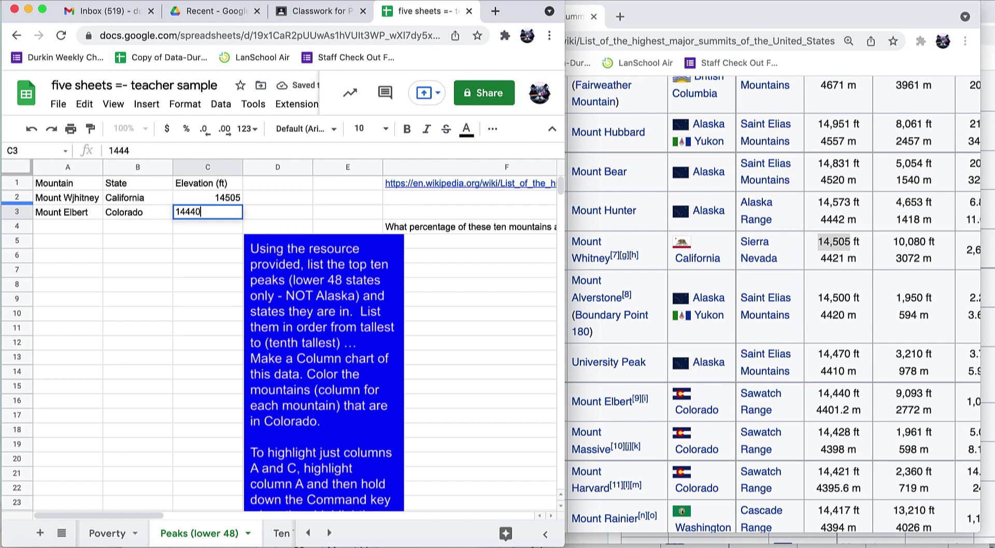
key(Return)
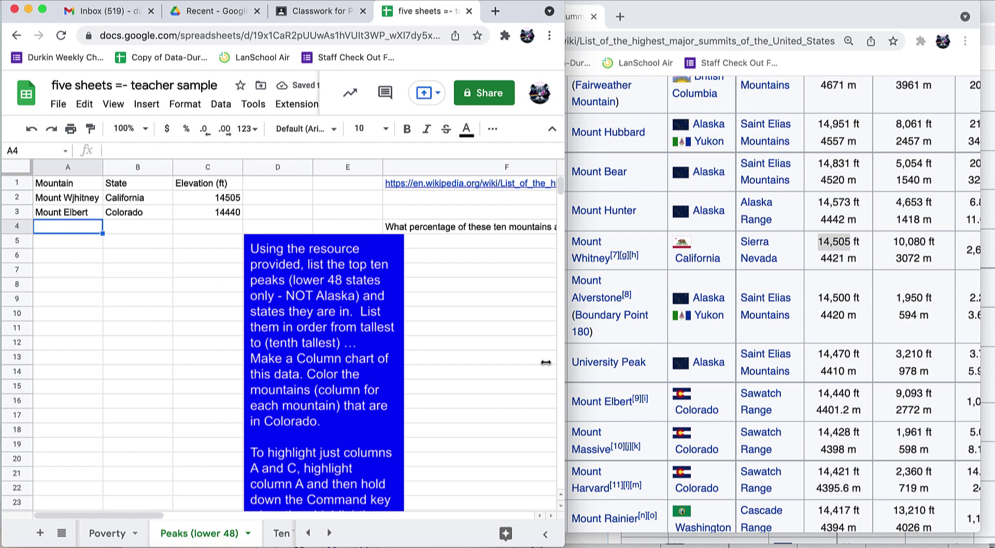
- Find the next peak in the Wikipedia table and enter Mount Massive in A4 with Colorado as its state in B4
scroll(682, 427, down, 5)
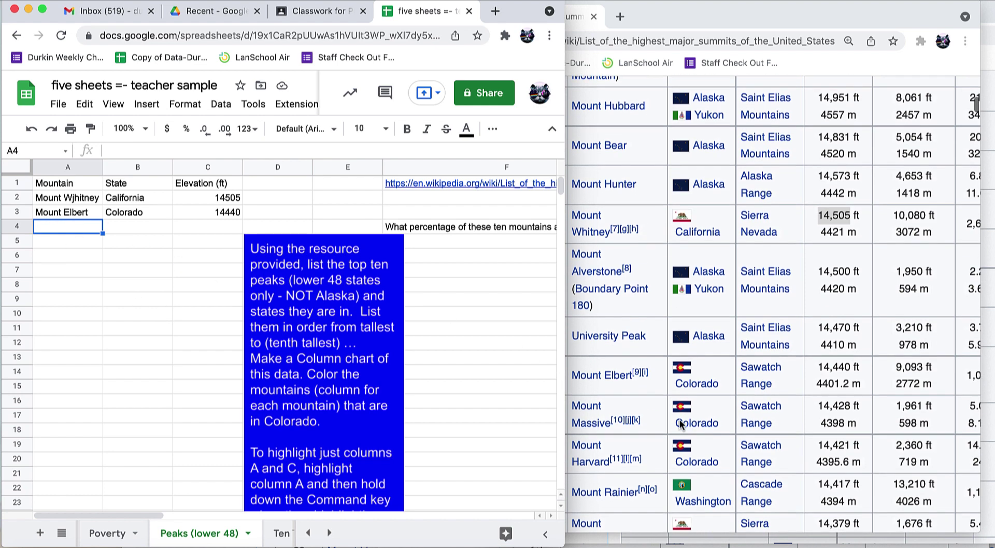
scroll(680, 424, down, 1)
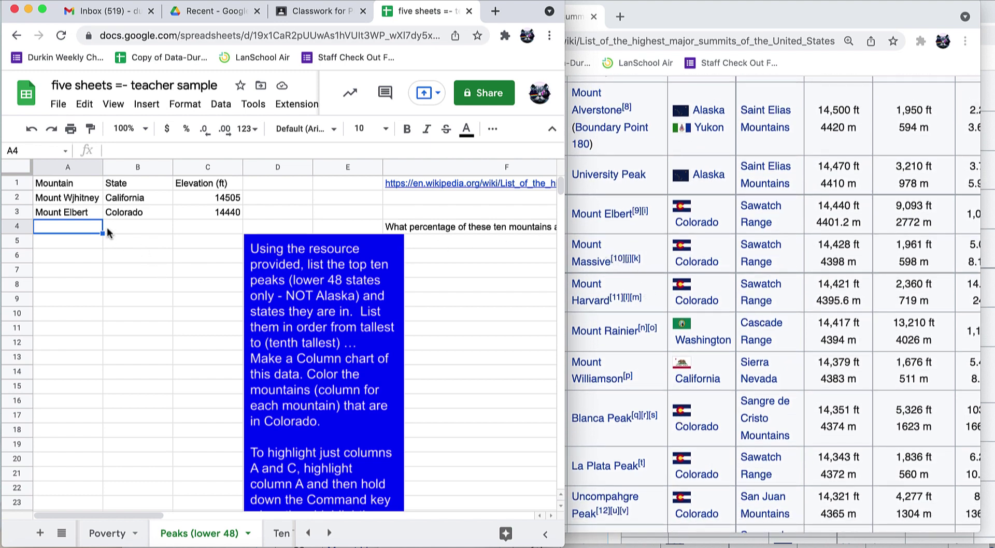
text(Moun)
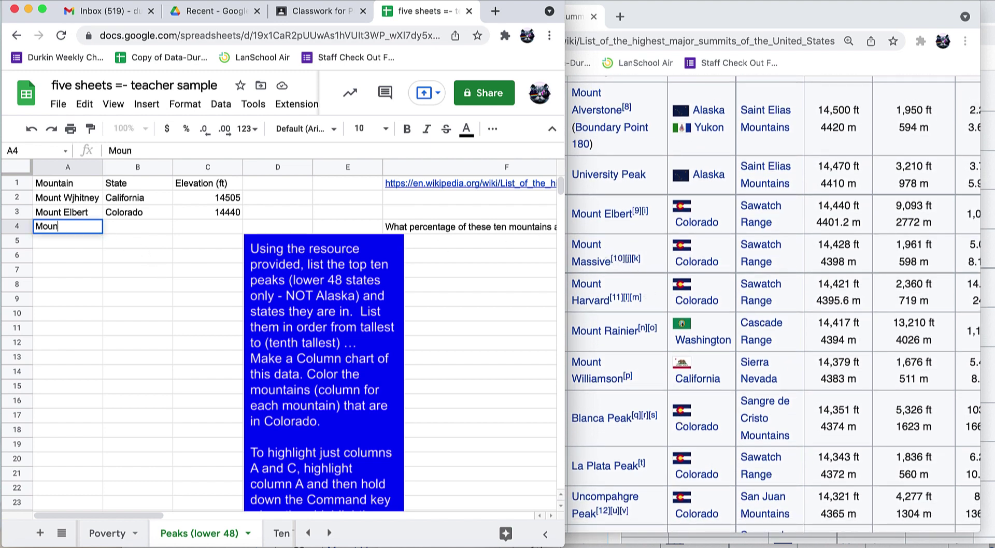
text(t Massive)
key(Tab)
text(Colorado)
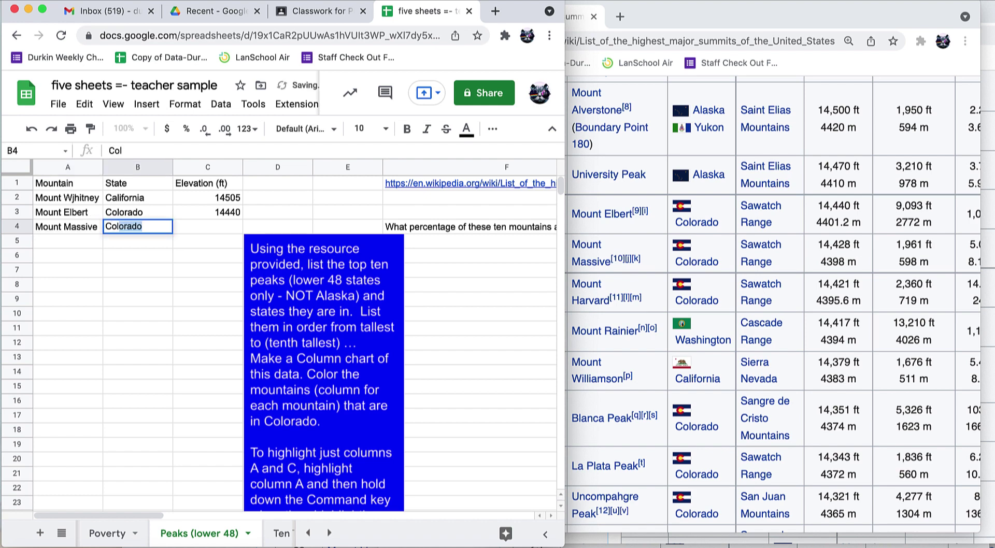
key(Tab)
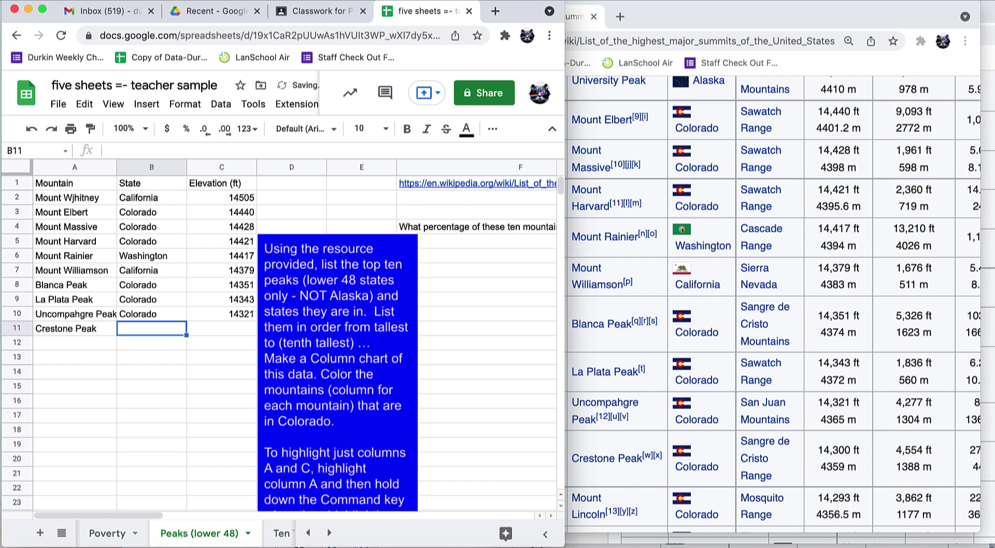
- Complete the Crestone Peak row with Colorado in B11 and an elevation of 14300 in C11
text(Col)
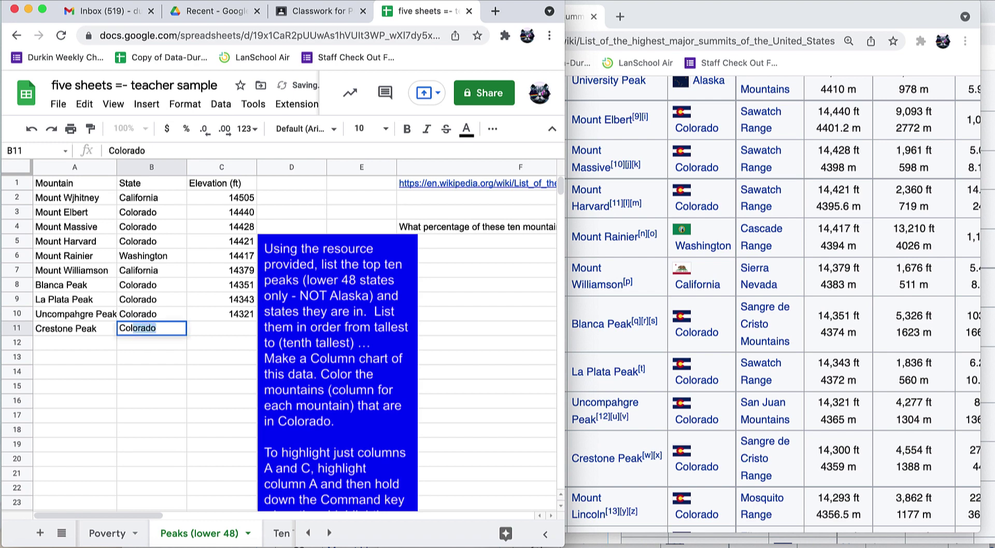
key(Tab)
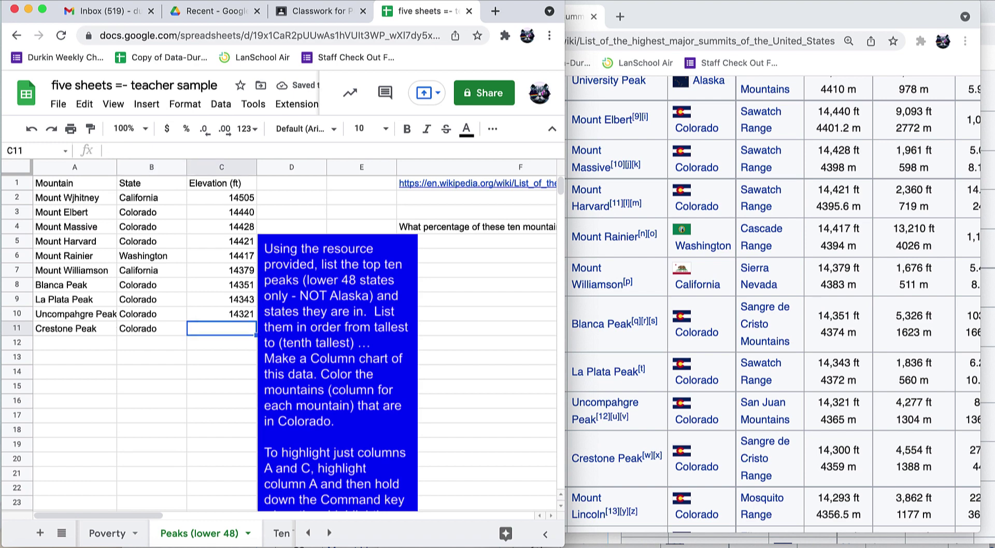
text(14300)
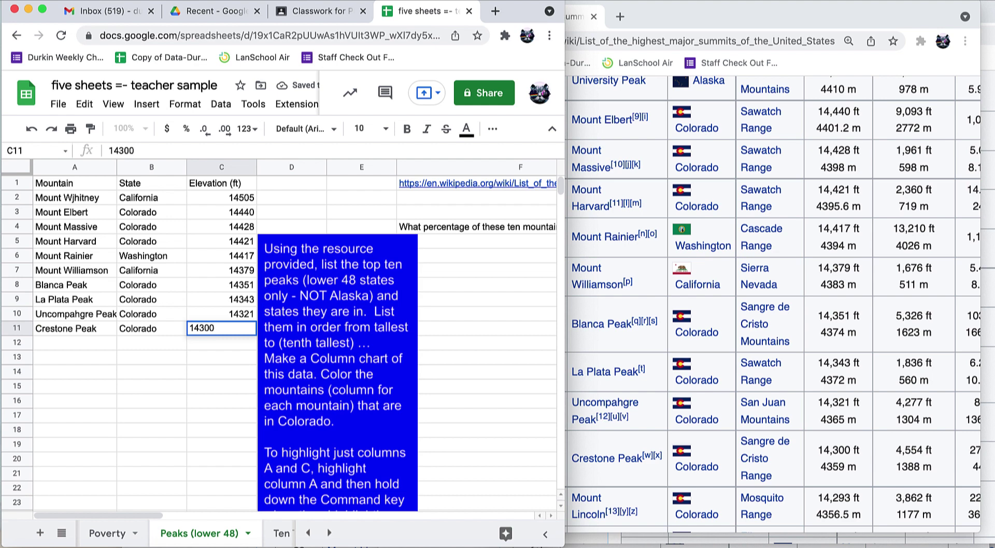
- Commit the 14300 elevation for Crestone Peak and widen the spreadsheet window to read the chart instructions and question
key(Return)
mouse_move(403, 183)
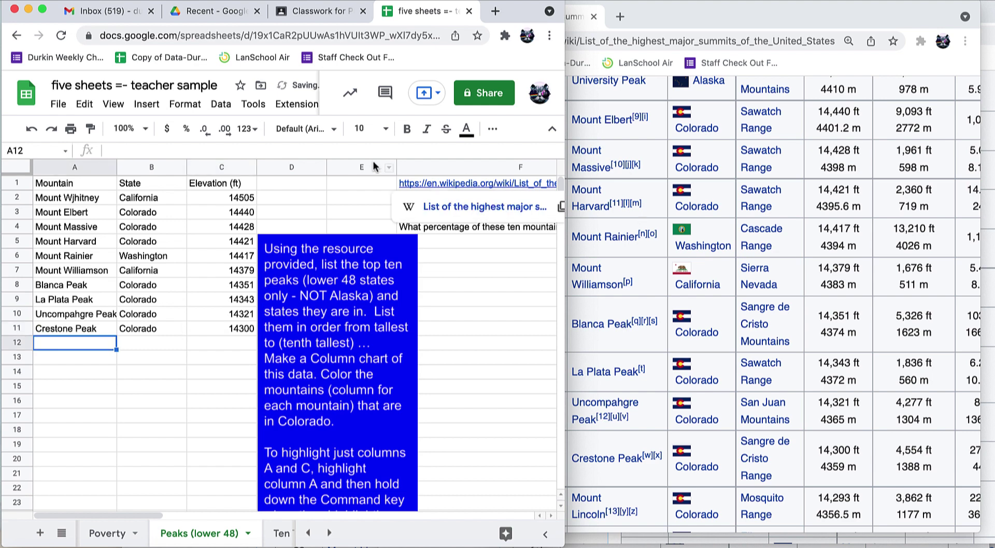
click(527, 375)
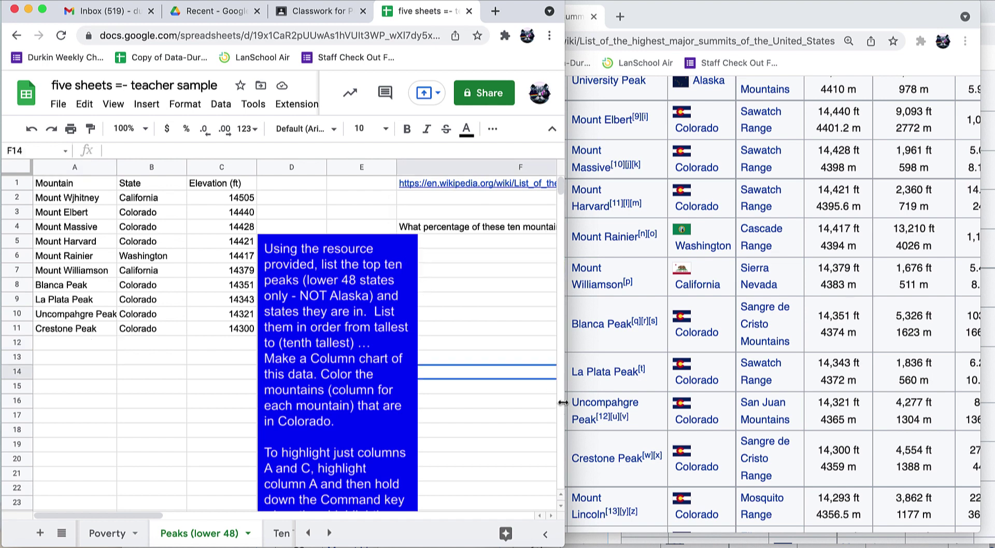
drag(562, 403, 839, 403)
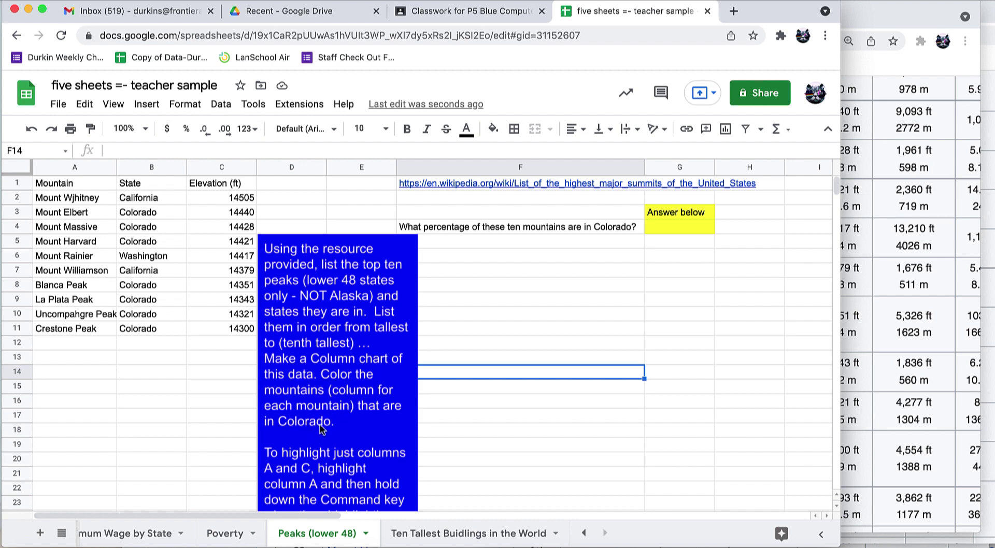
scroll(338, 461, down, 1)
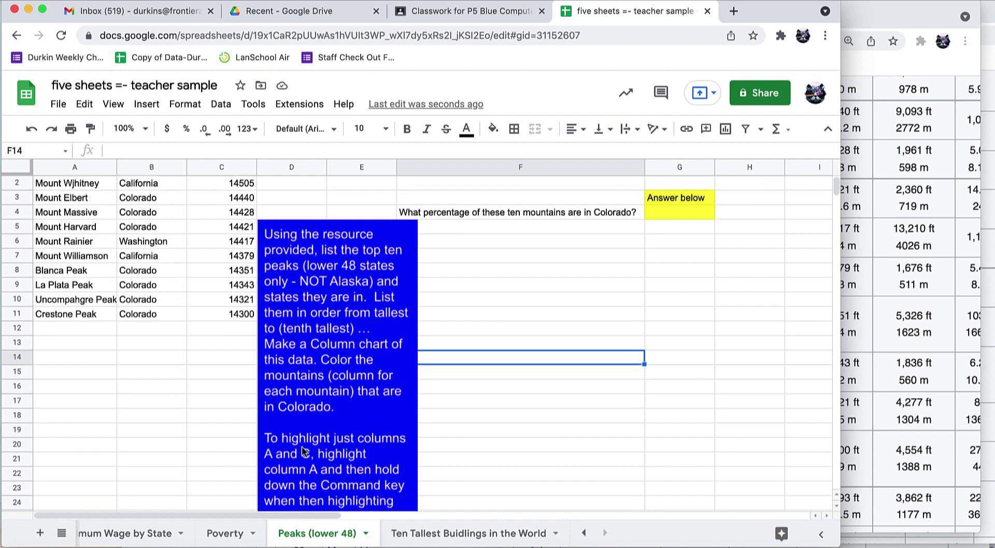
scroll(159, 241, up, 1)
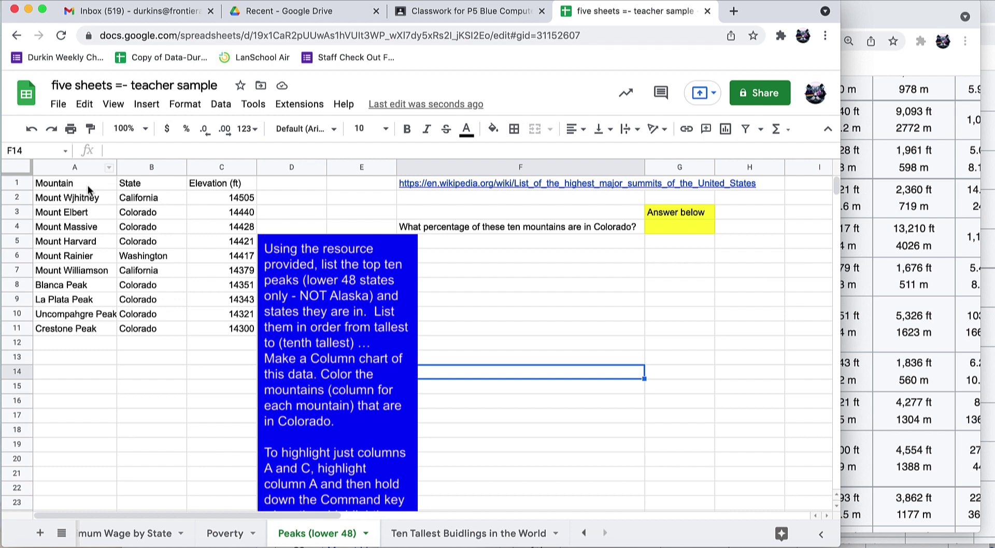
- Insert a column chart from the mountain names in A1:A11 and the elevations in C1:C11
drag(88, 179, 55, 327)
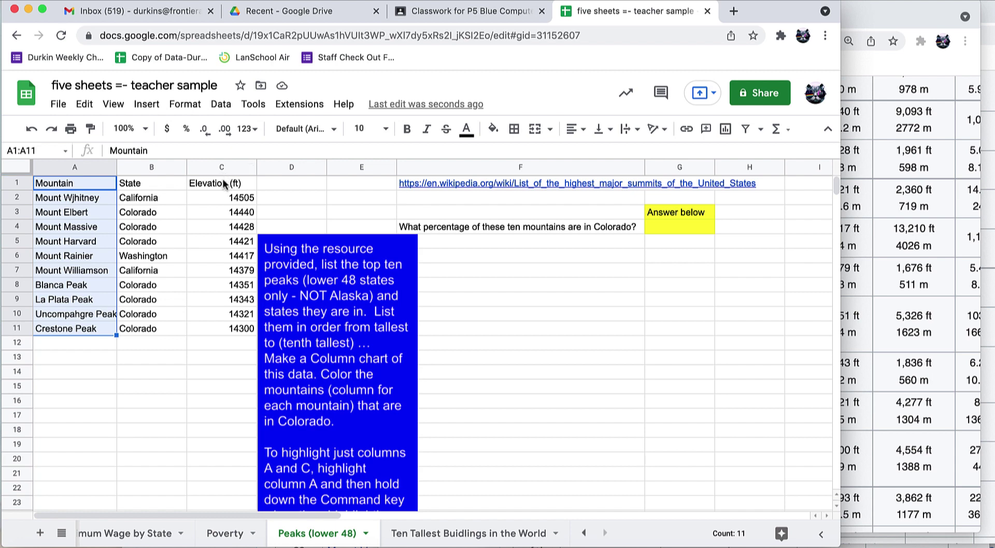
drag(224, 183, 229, 332)
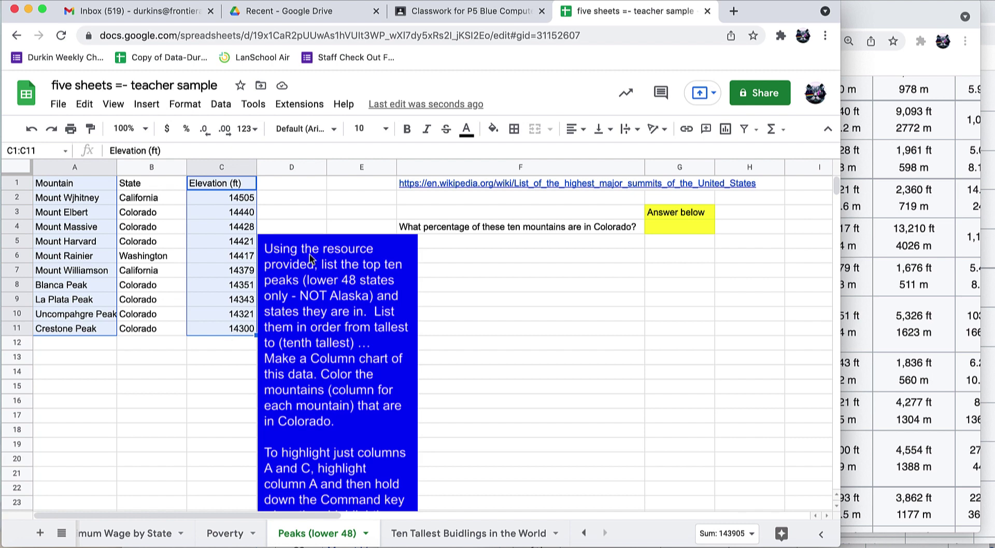
click(726, 130)
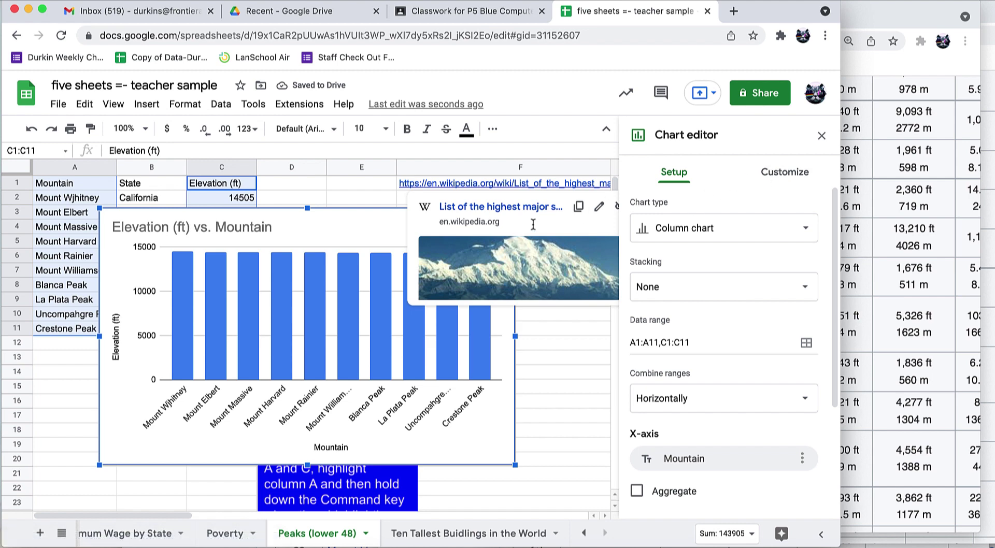
click(576, 428)
click(500, 431)
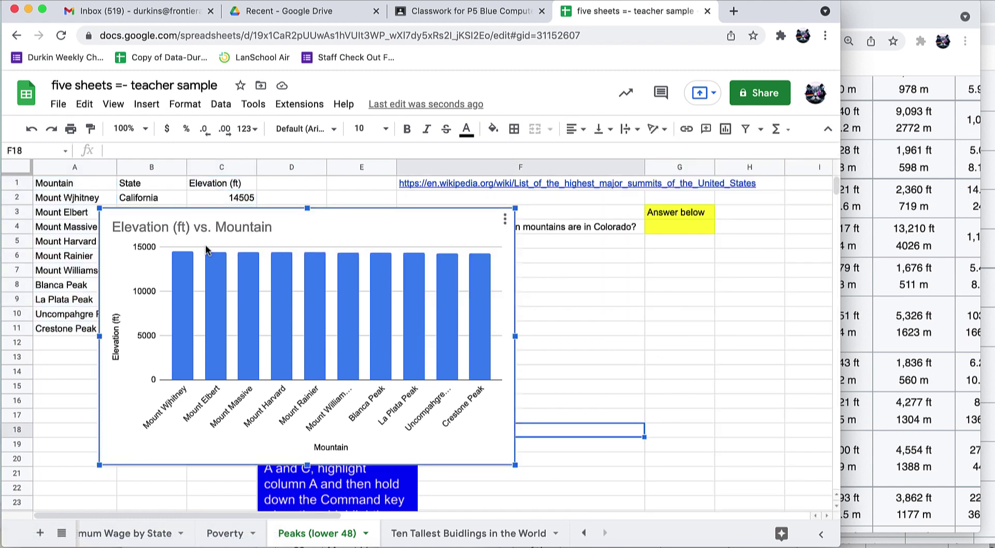
- Set the minimum of the chart's vertical axis to 14000
double_click(140, 337)
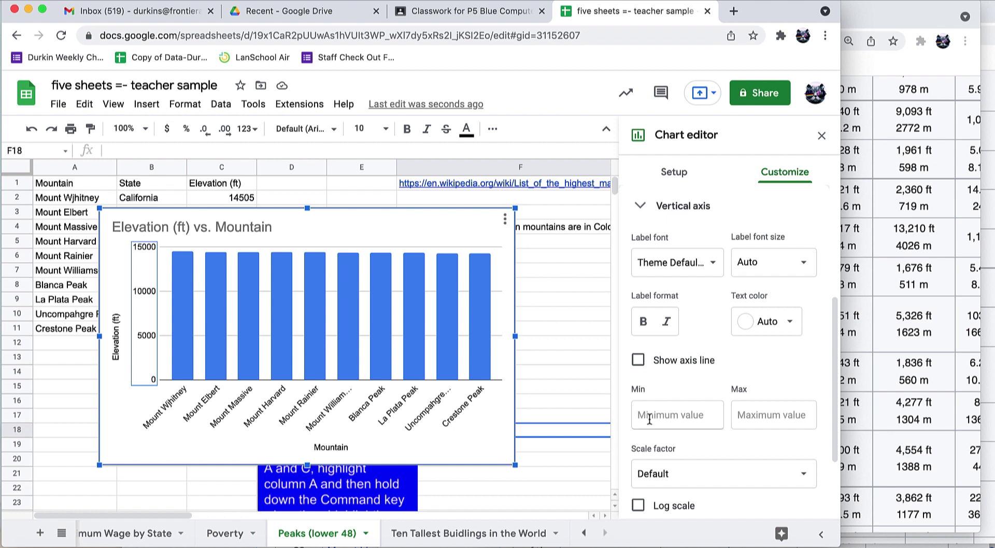
click(651, 417)
text(14000)
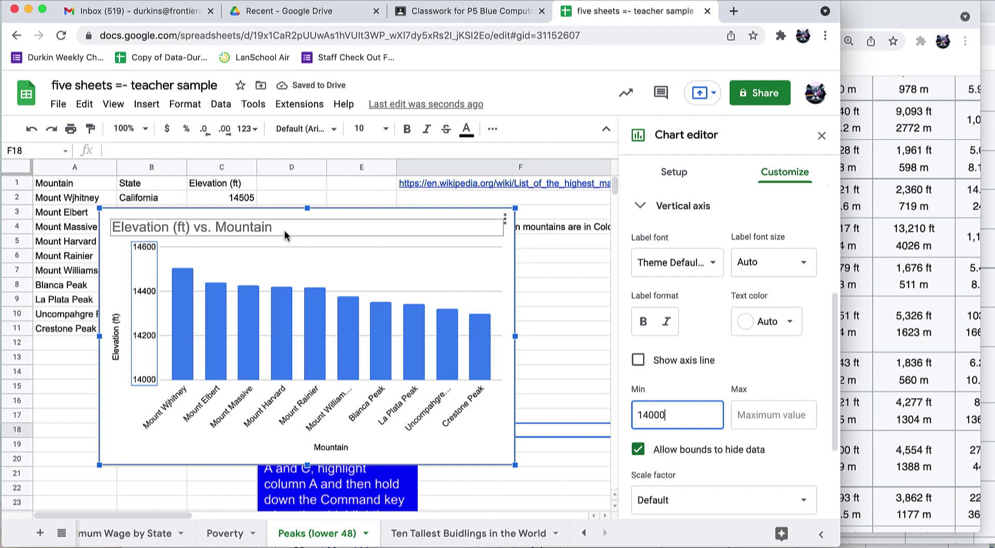
- Change the chart title to "Ten Tallest Mountains in the Lower 48"
click(268, 229)
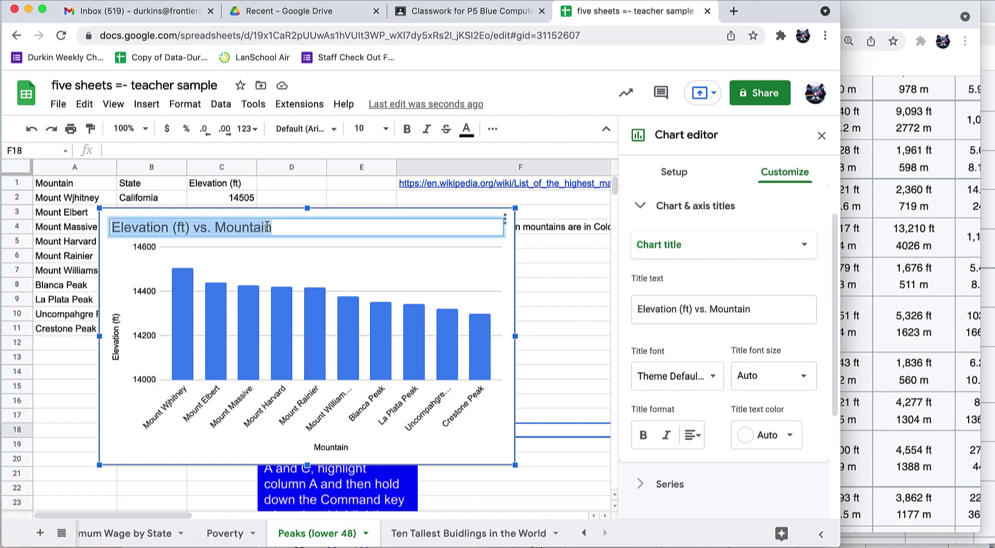
text(T)
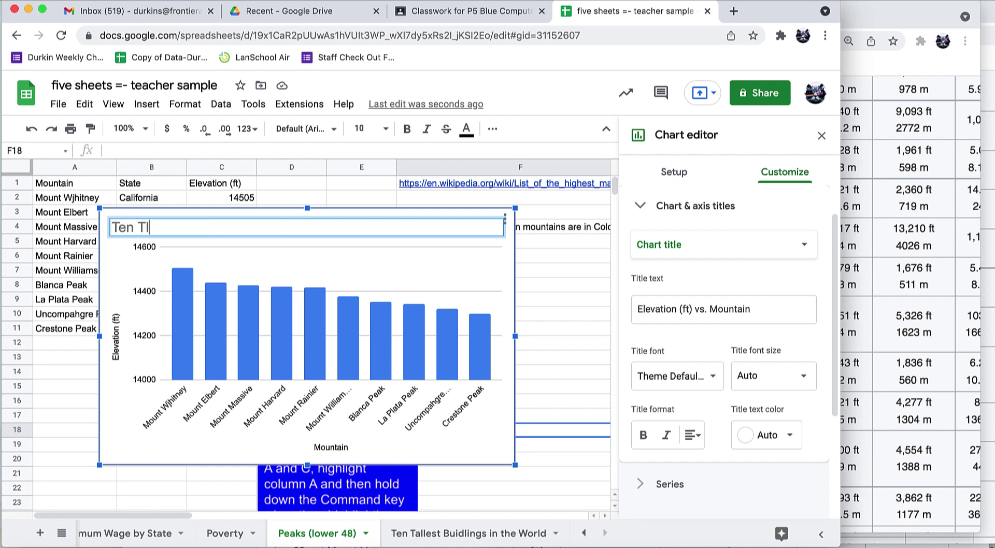
text(en Tallest Mountains in )
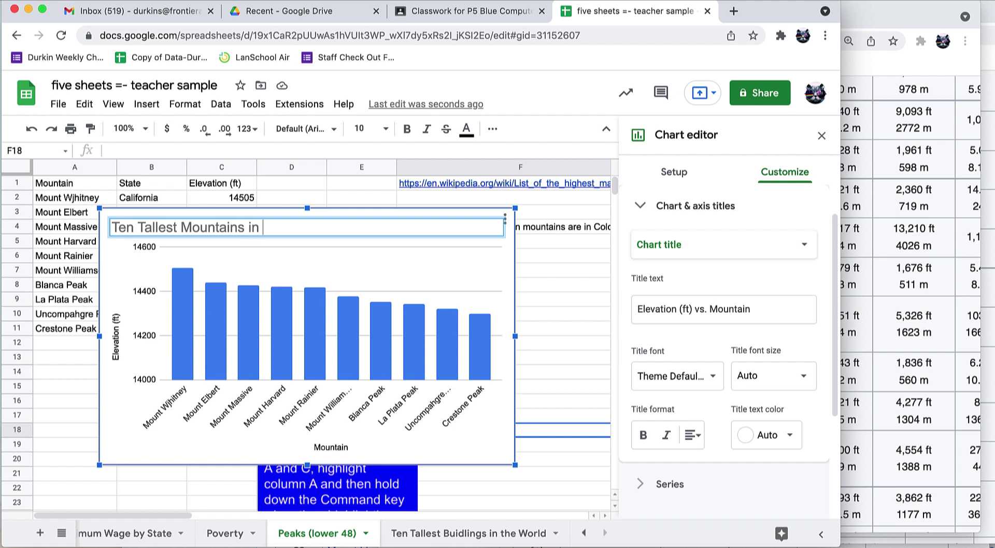
text(the Lower 48)
key(Return)
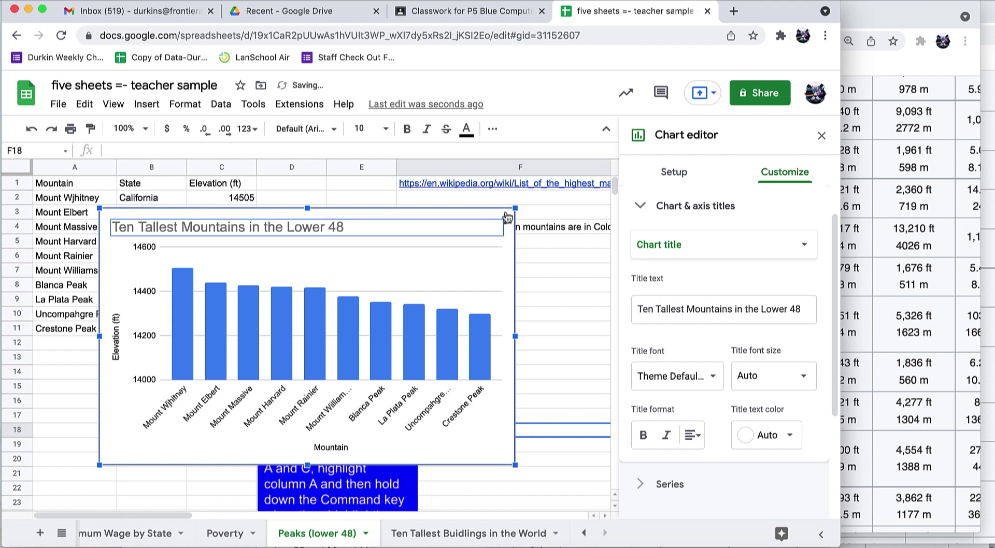
- Enable the 3D chart style for the mountain column chart and close the chart editor
click(798, 173)
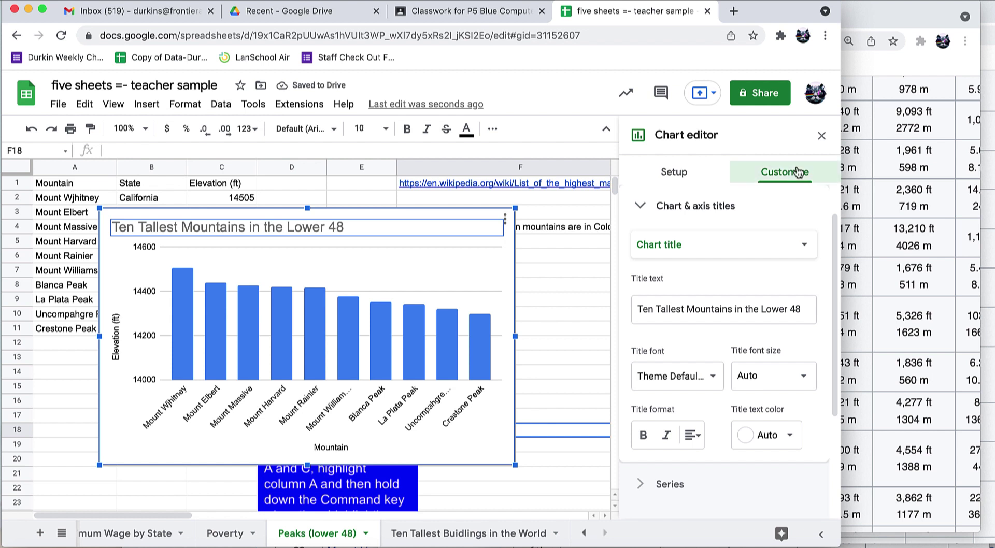
scroll(651, 213, up, 1)
click(654, 205)
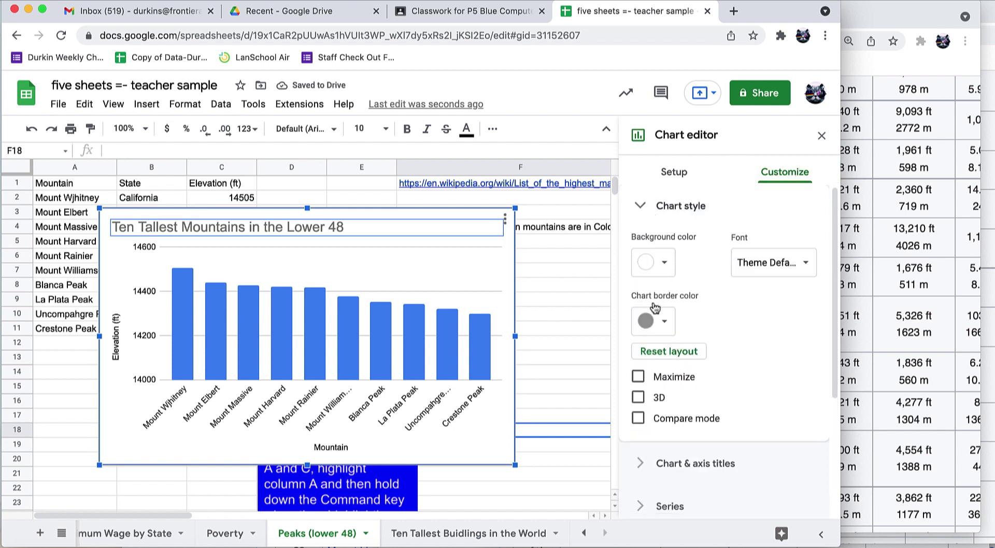
click(637, 397)
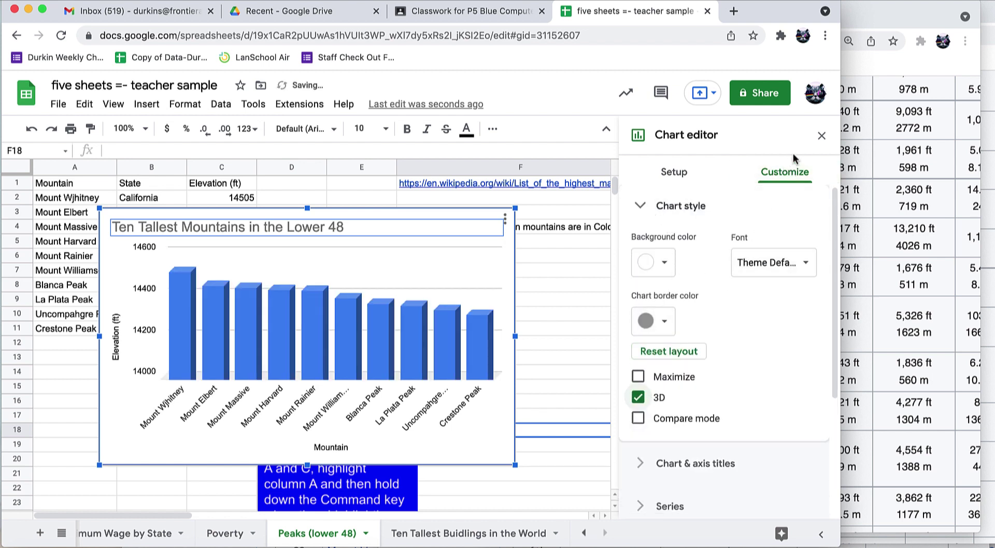
click(821, 135)
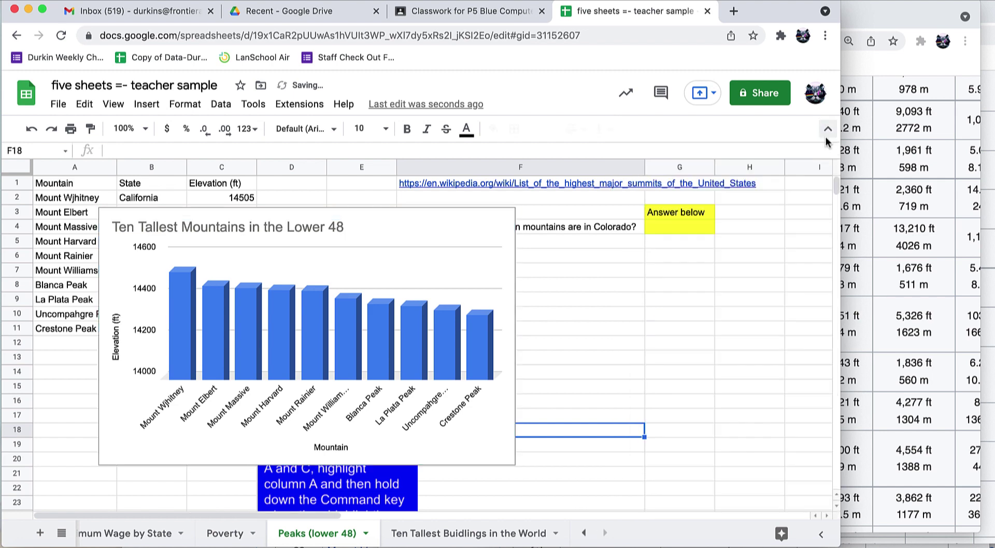
- Fill the individual Mount Elbert, Mount Massive and Mount Harvard columns with pure blue to mark them as Colorado peaks
double_click(207, 336)
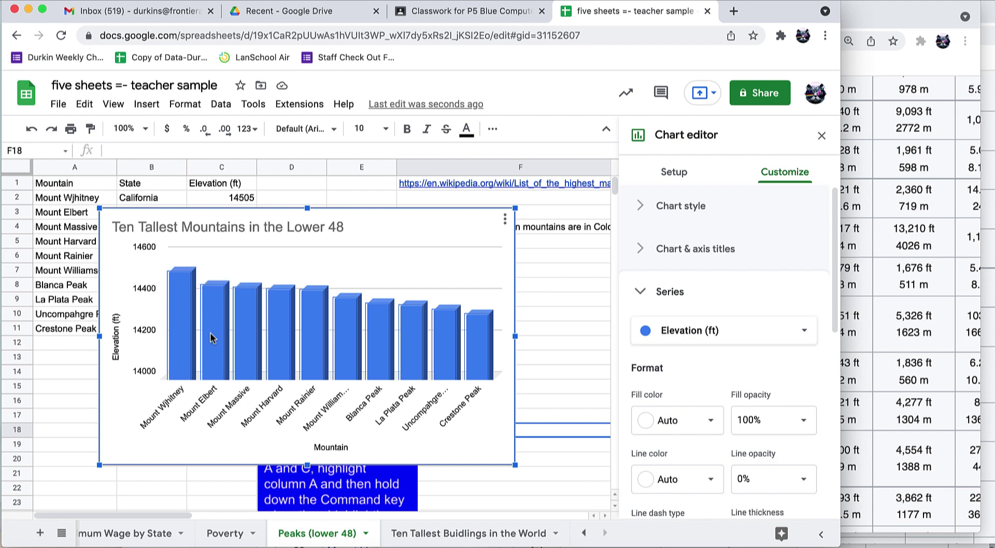
double_click(210, 334)
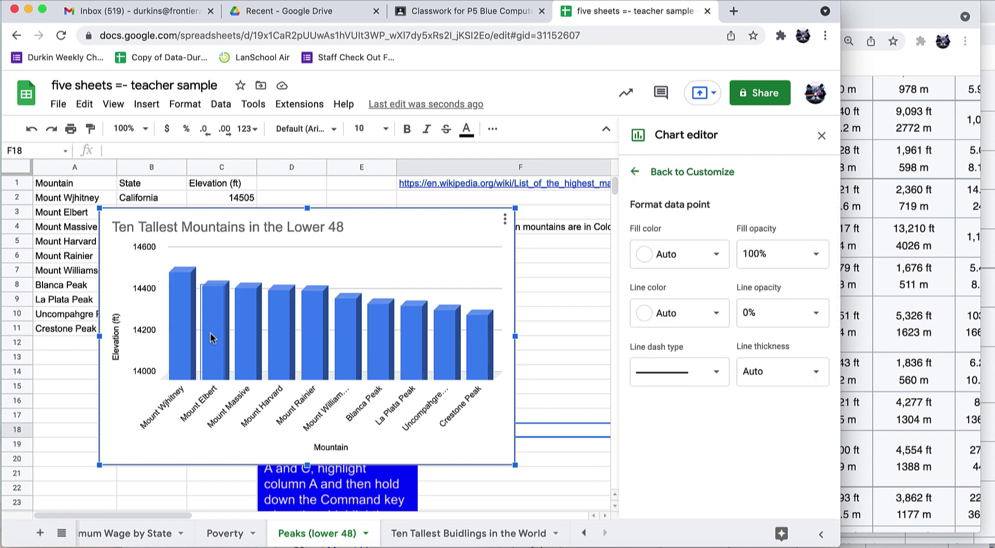
click(681, 254)
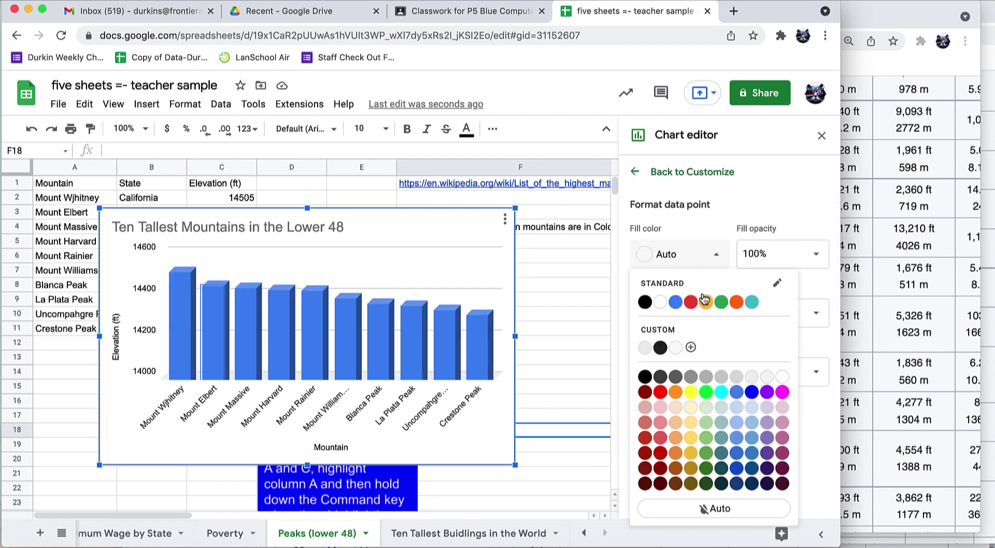
click(751, 392)
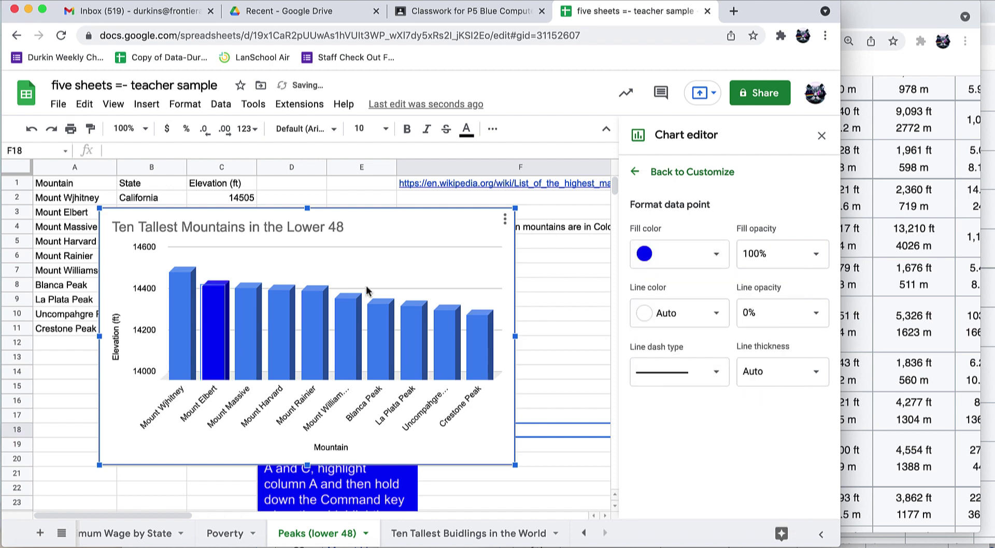
click(246, 329)
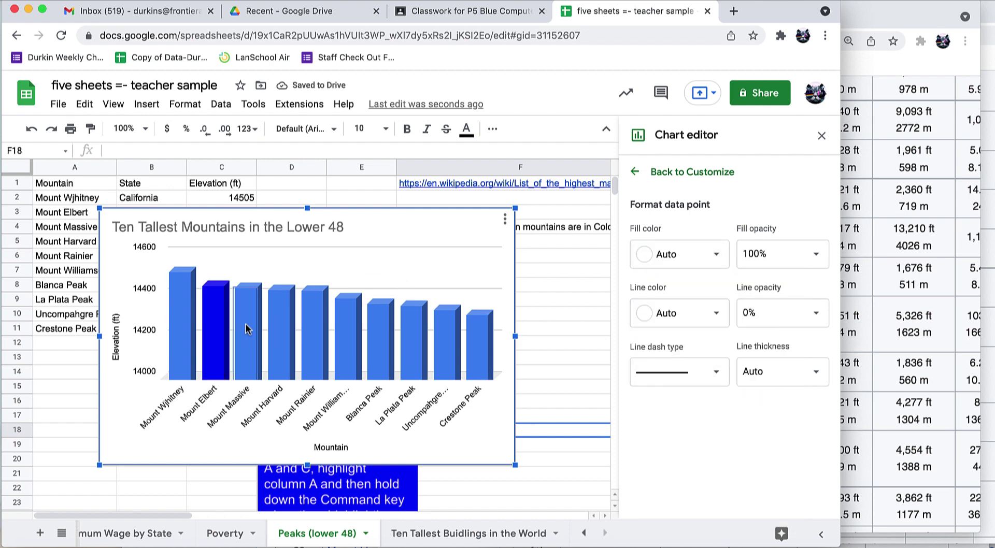
click(642, 253)
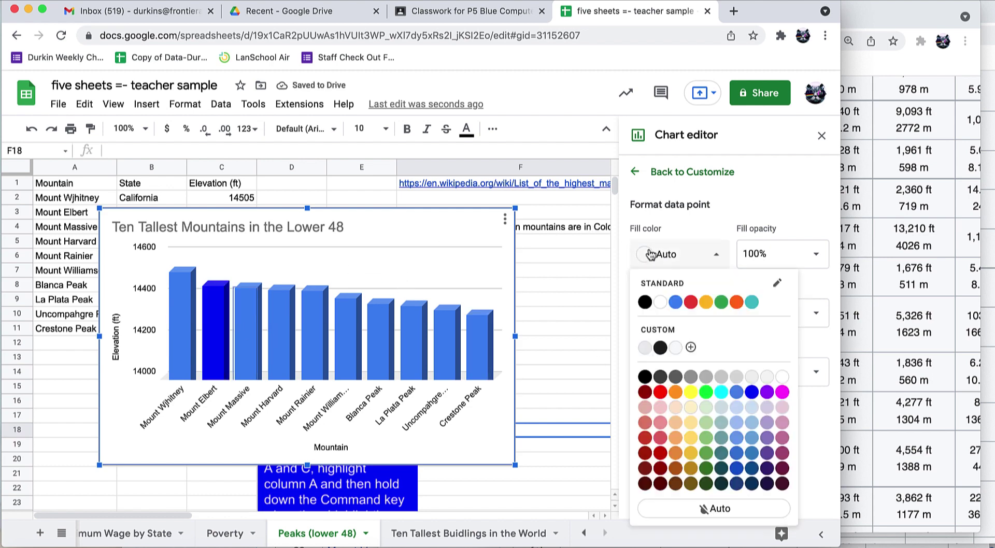
click(751, 392)
click(274, 319)
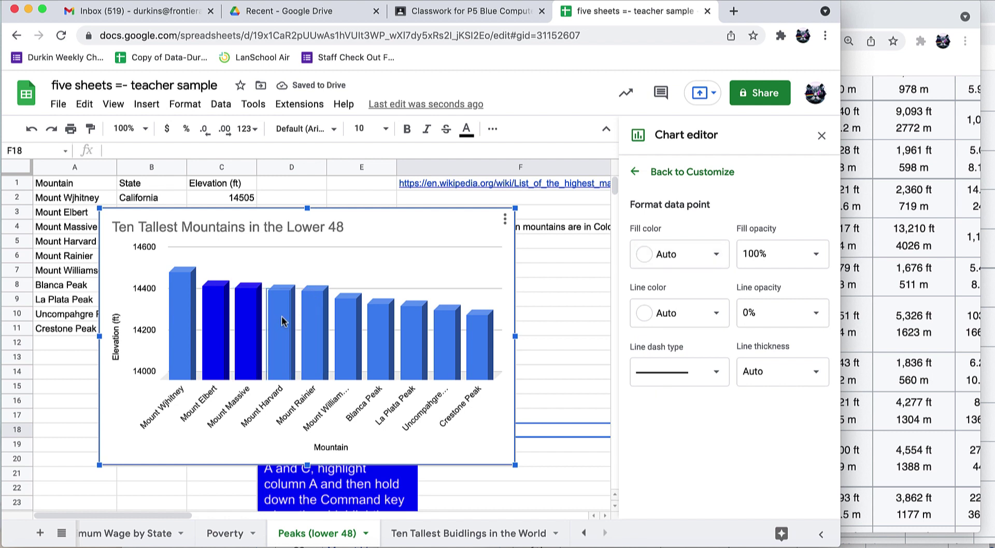
click(674, 255)
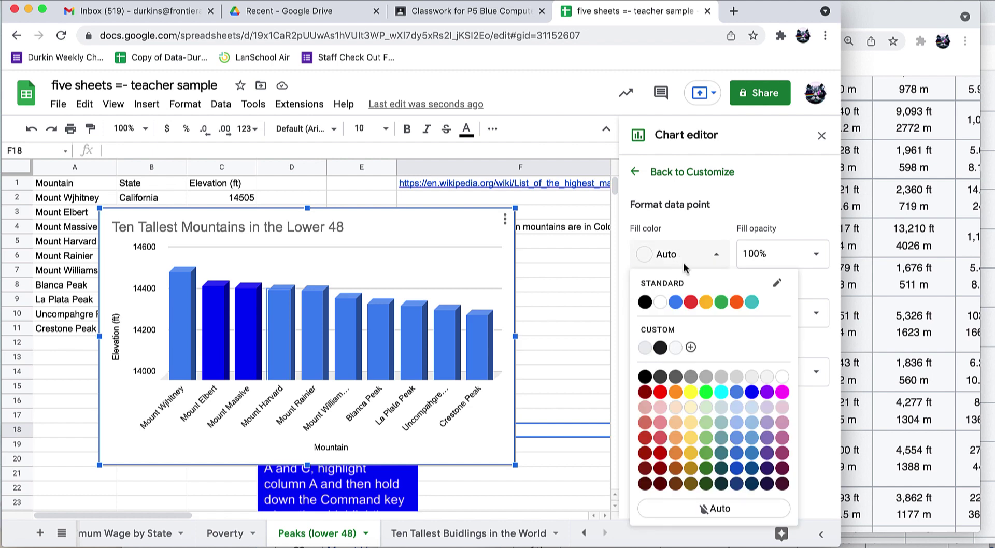
click(750, 391)
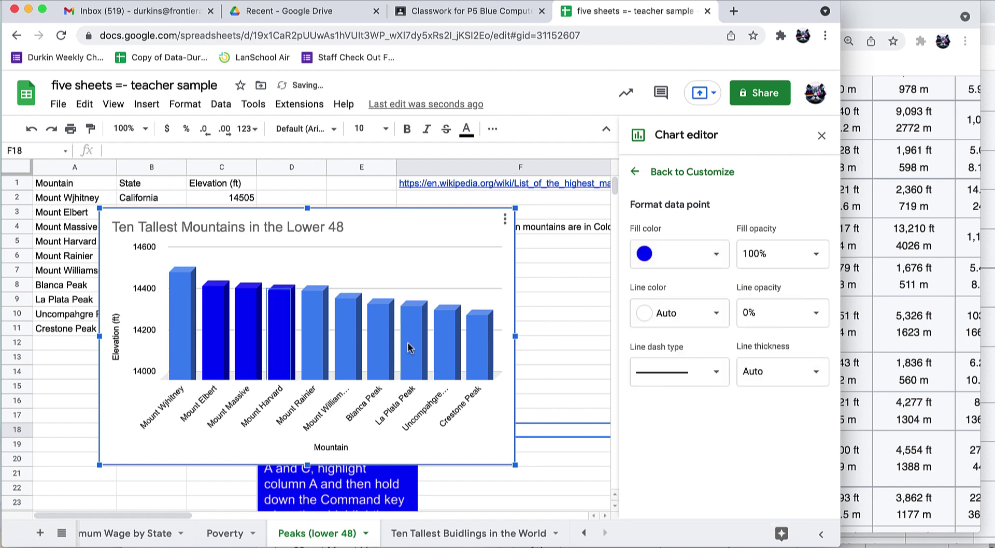
- Fill the Blanca Peak and La Plata Peak columns with the same pure blue
click(373, 340)
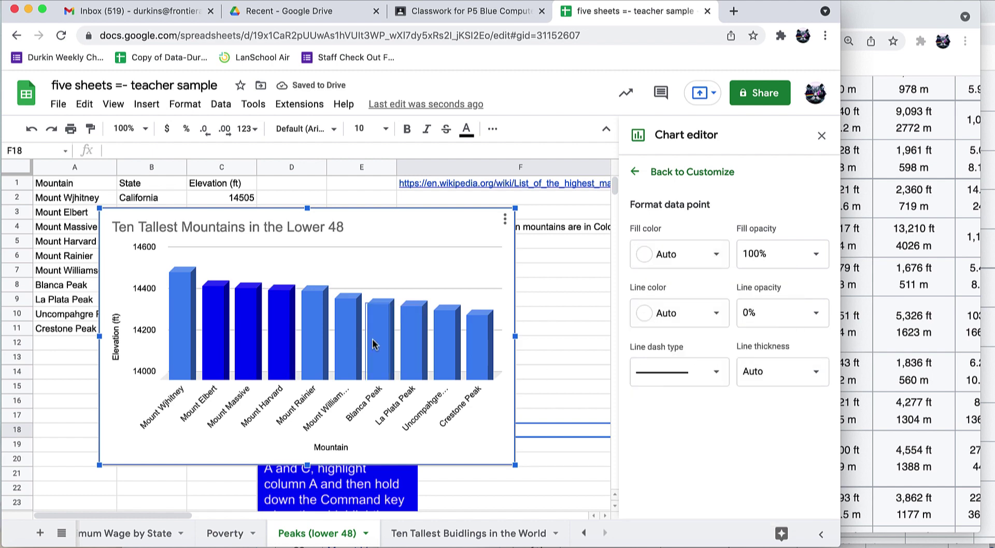
click(685, 254)
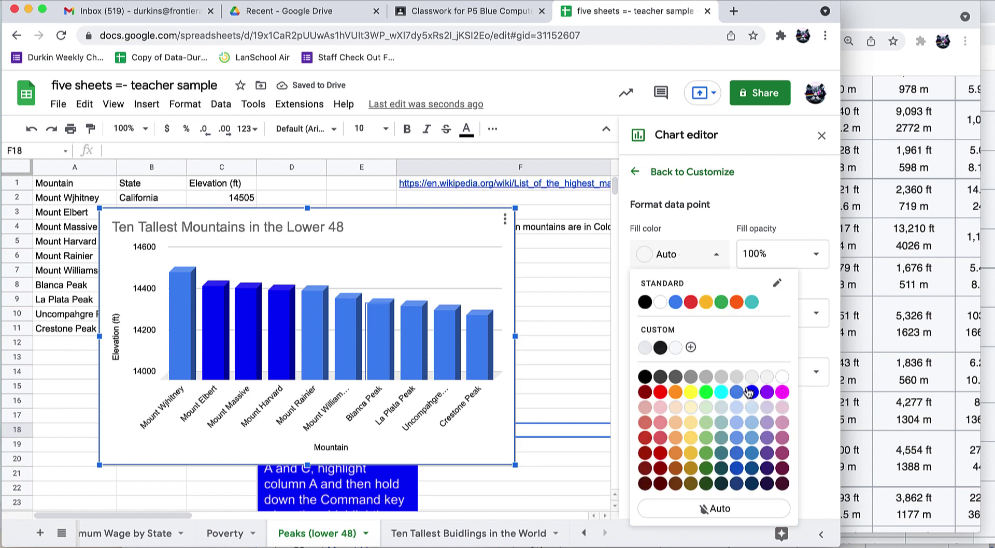
click(751, 392)
click(417, 342)
click(674, 254)
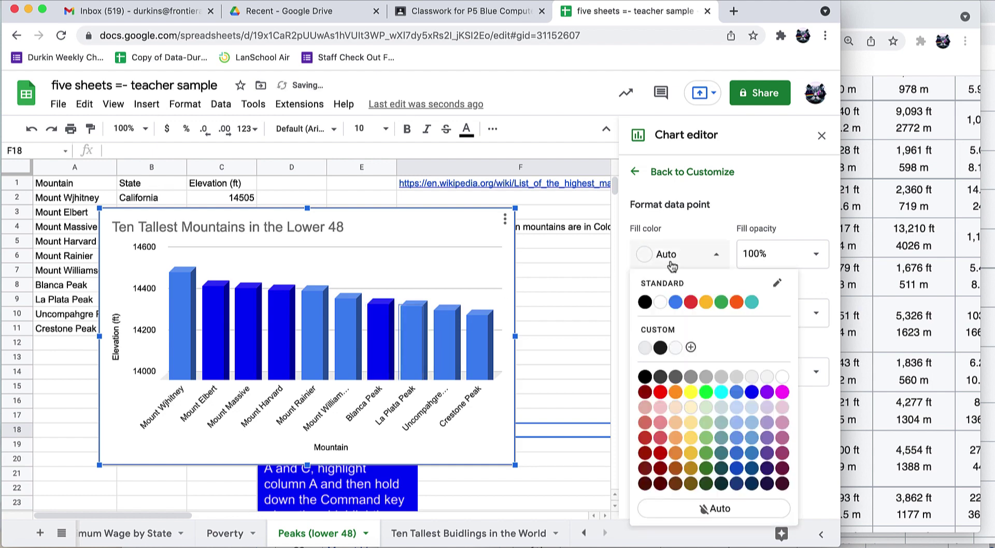
click(751, 392)
- Fill the Uncompahgre Peak and Crestone Peak columns with the same pure blue
click(442, 326)
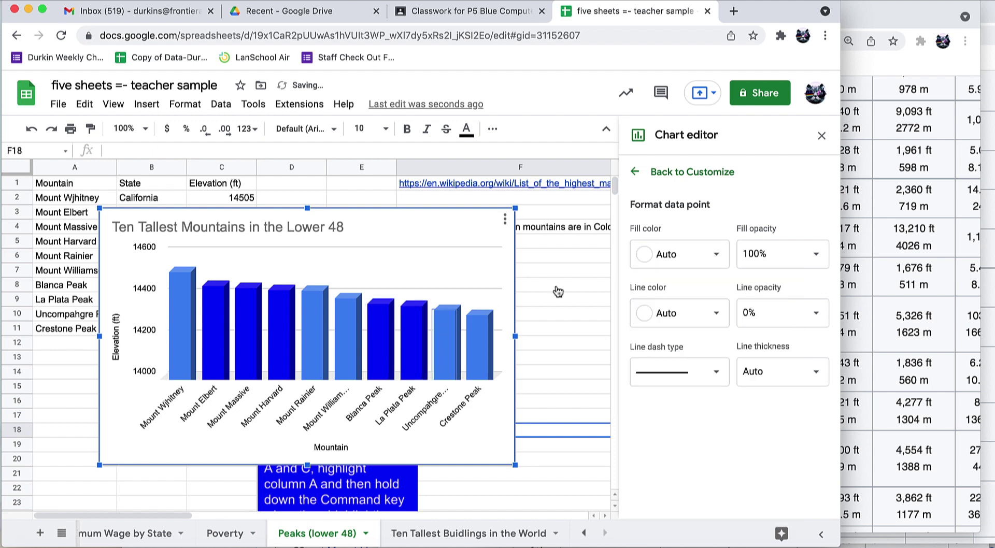
click(697, 259)
click(751, 392)
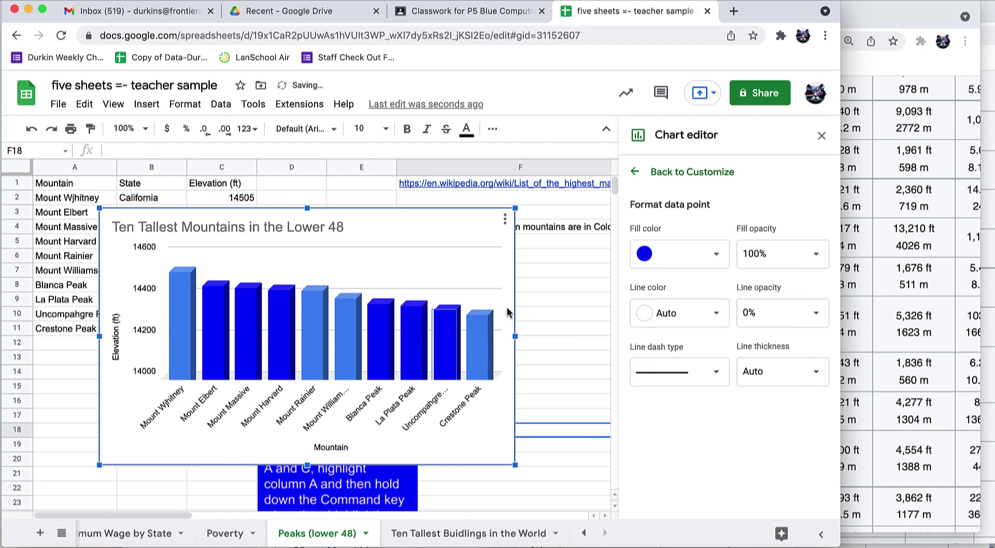
click(483, 331)
click(680, 260)
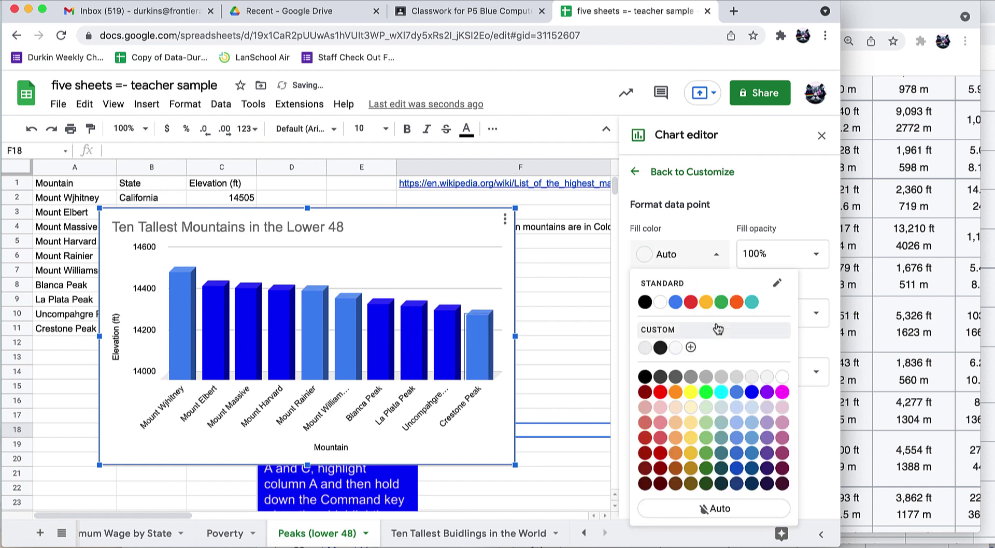
click(749, 389)
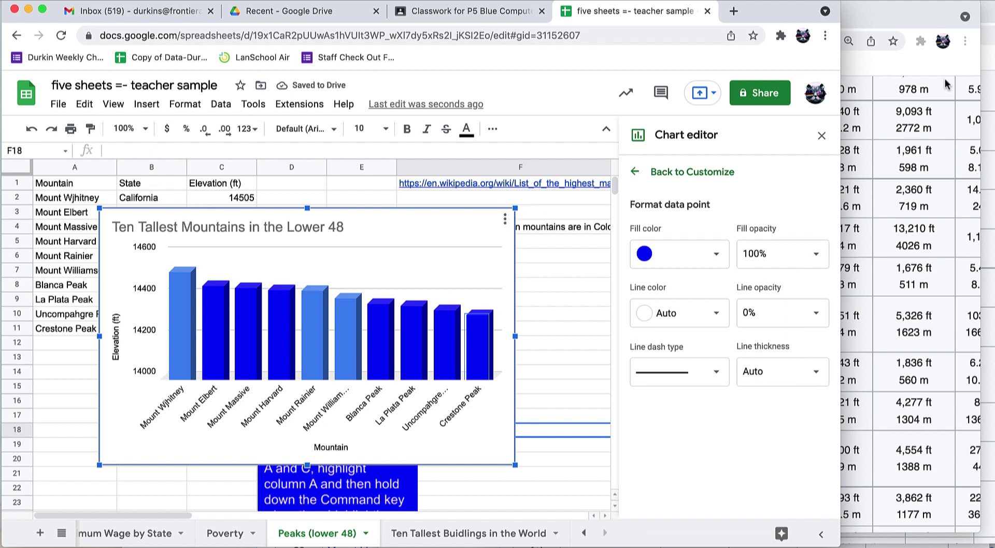
- Close the chart editor and move the mountain chart off the data table, below the Colorado percentage question
click(822, 134)
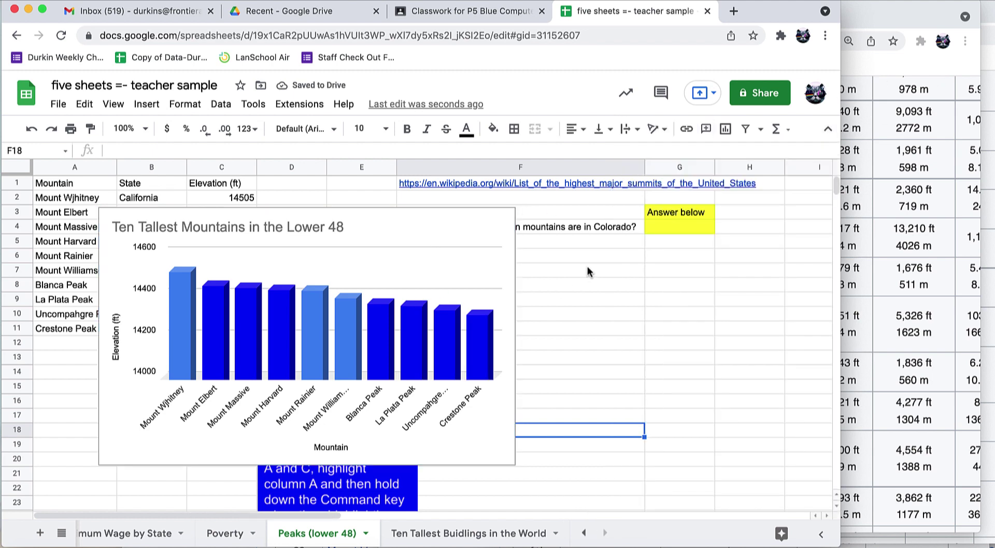
click(436, 233)
drag(414, 227, 719, 276)
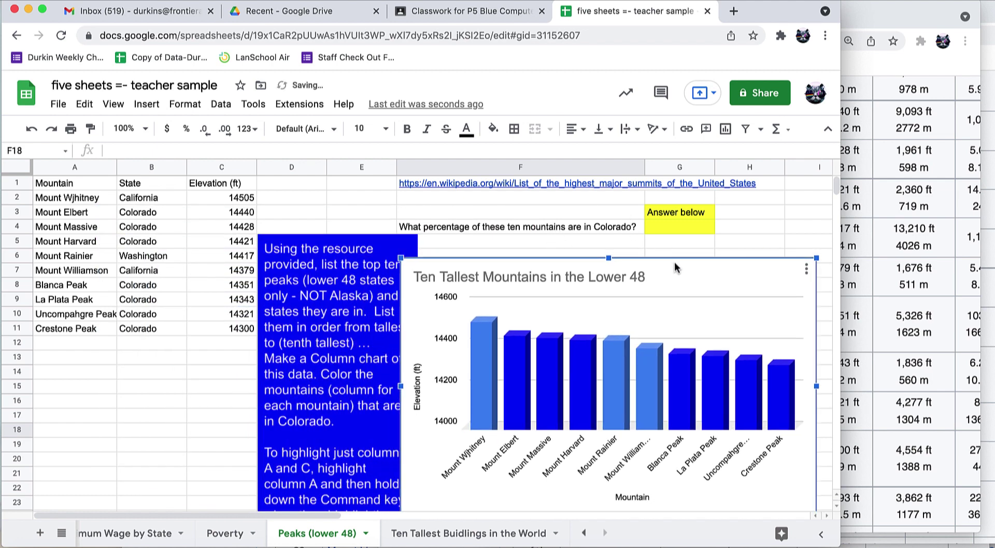
- Enter 70 in cell G4 as the percentage of the ten mountains located in Colorado
click(688, 231)
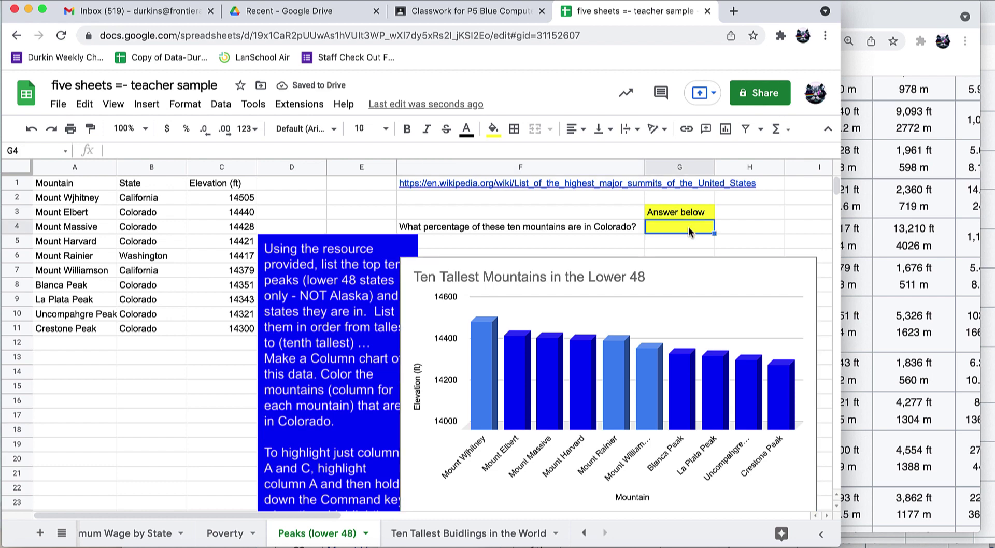
text(70)
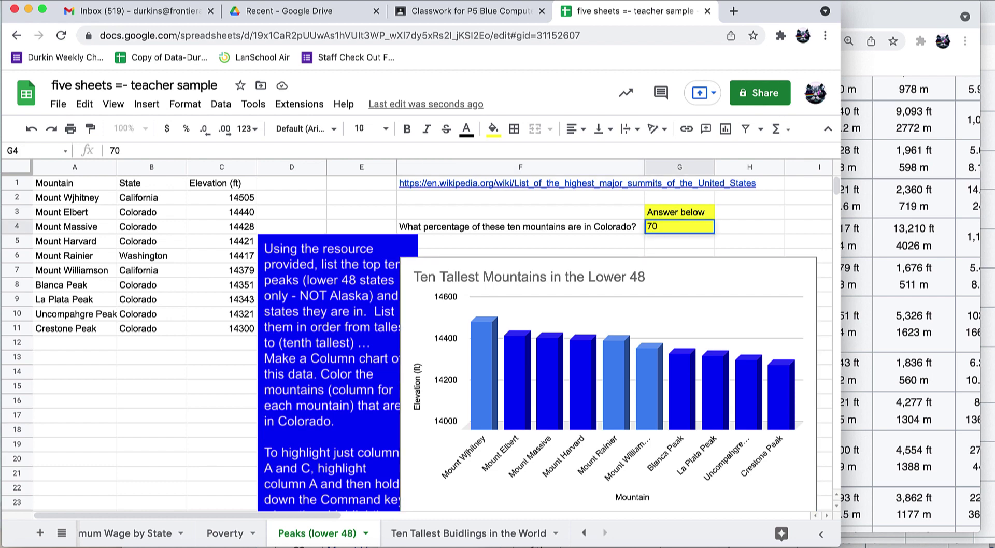
key(Return)
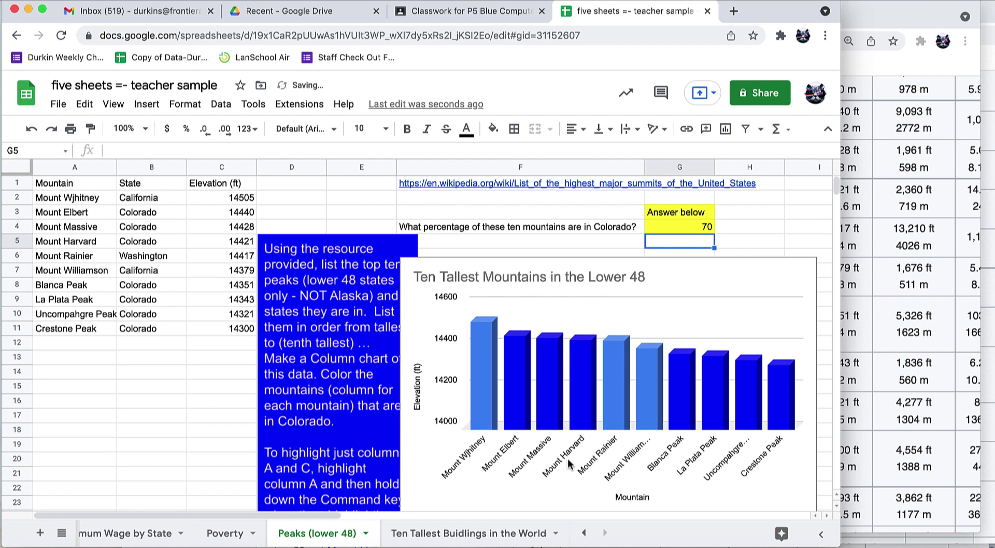
- Go to the tallest buildings sheet and follow its Wikipedia link to the List of tallest buildings
click(431, 537)
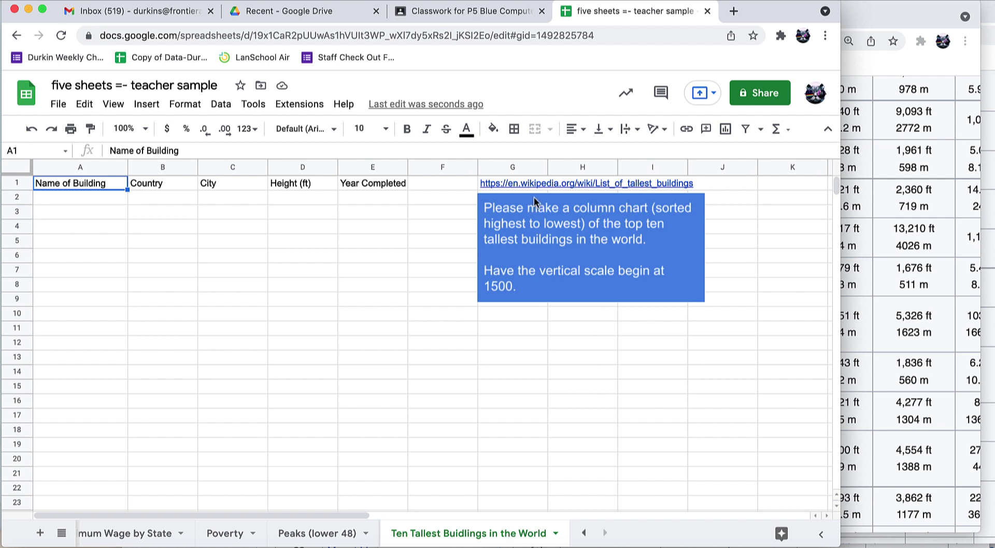
mouse_move(527, 189)
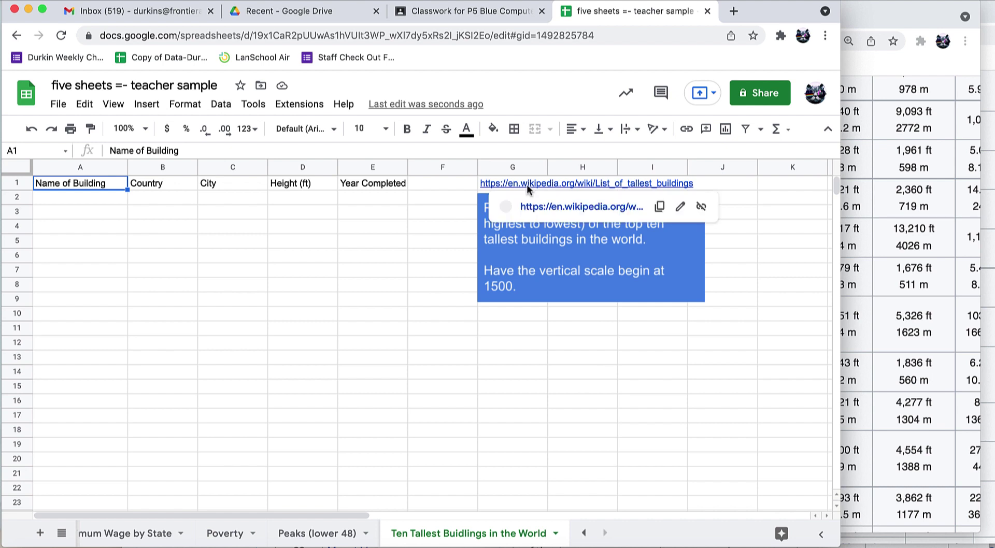
click(550, 401)
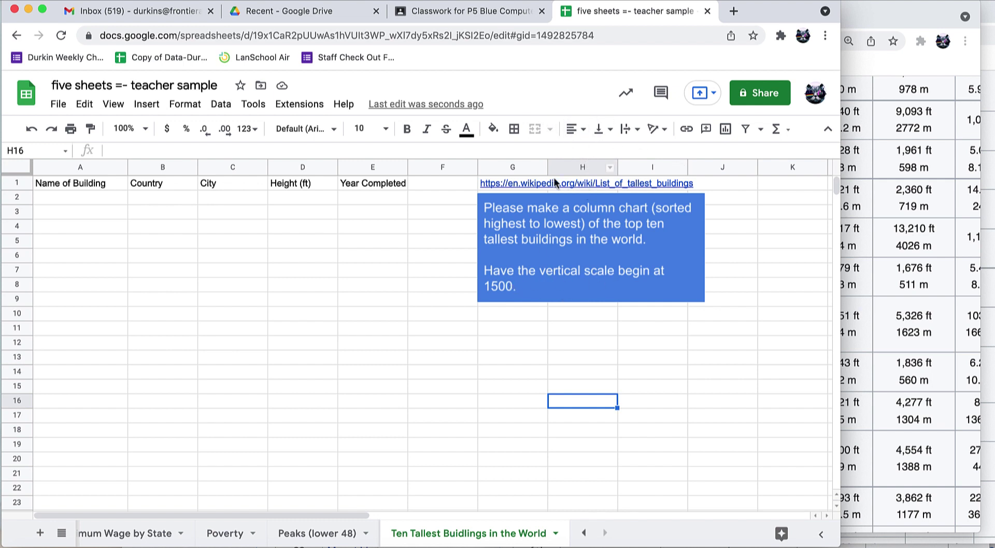
click(517, 182)
click(534, 209)
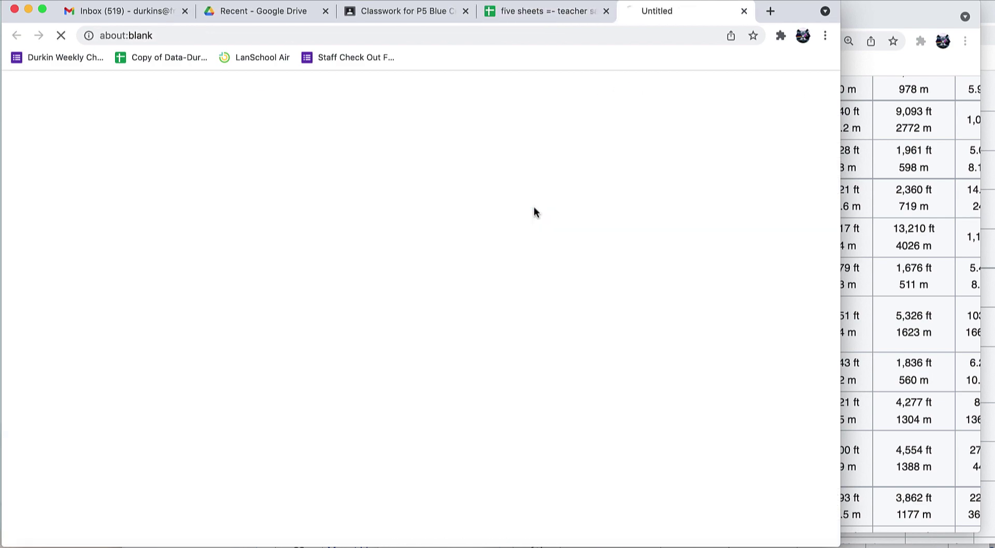
- Copy the Tallest buildings in the world table from its header through the rank 10 row, China Zun
scroll(435, 255, down, 1)
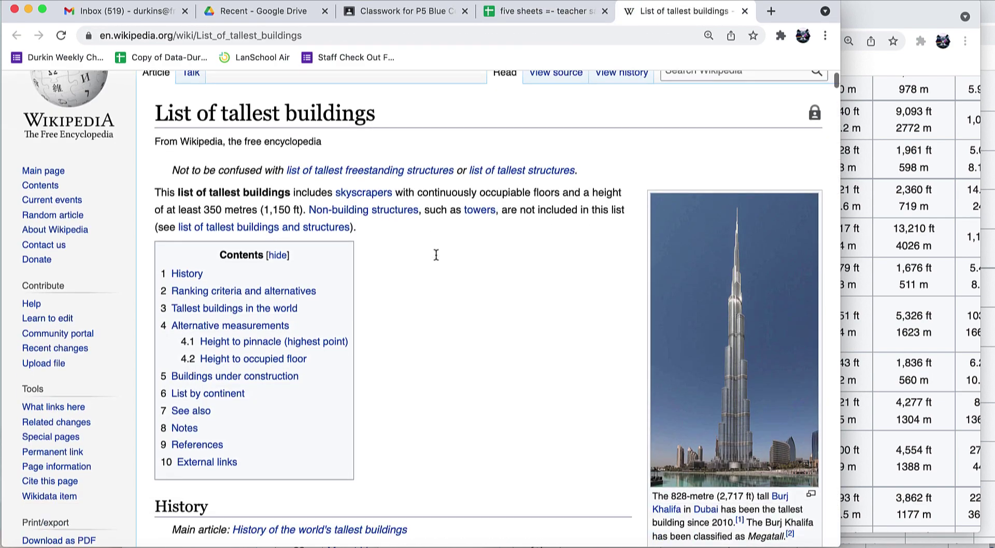
scroll(436, 255, down, 20)
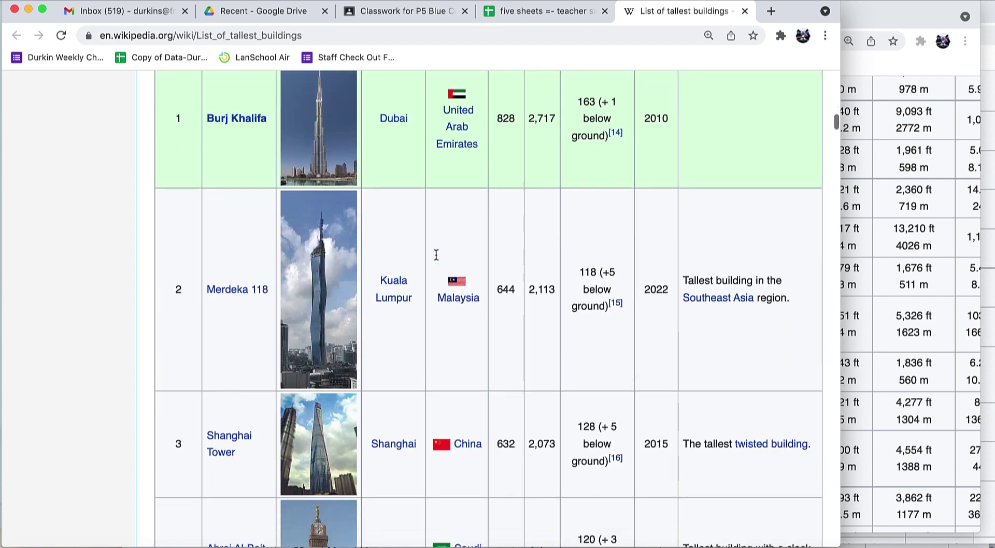
scroll(435, 255, up, 5)
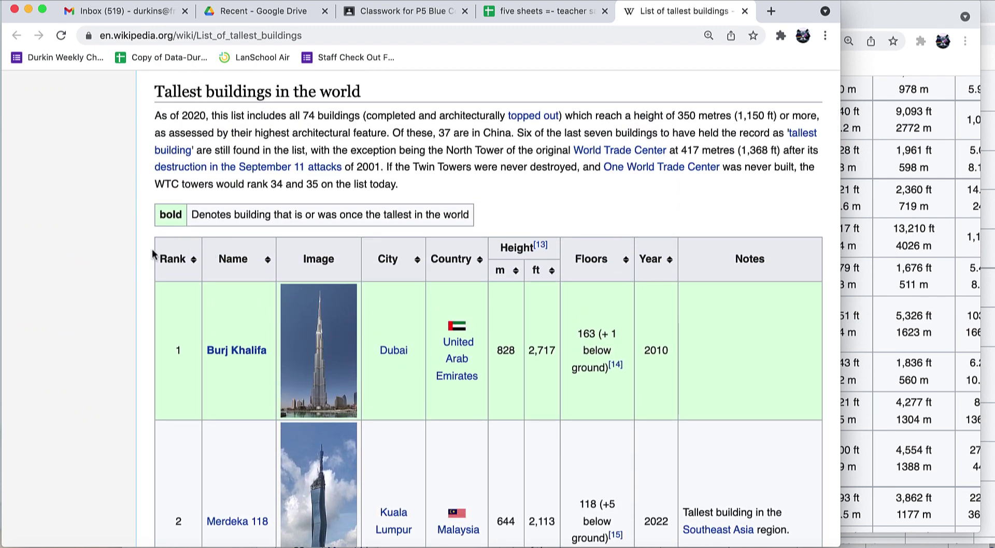
scroll(185, 346, down, 1)
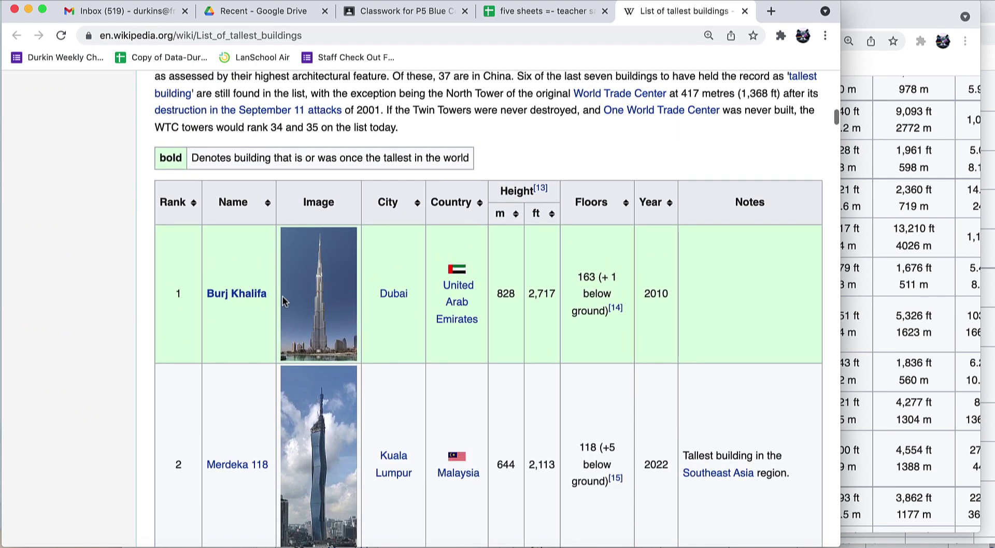
scroll(265, 320, down, 20)
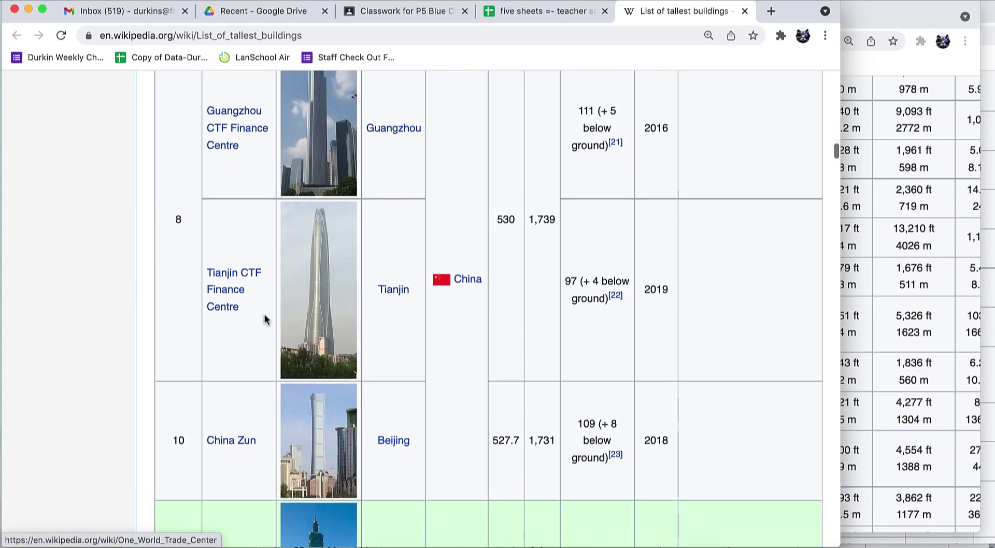
scroll(265, 319, down, 1)
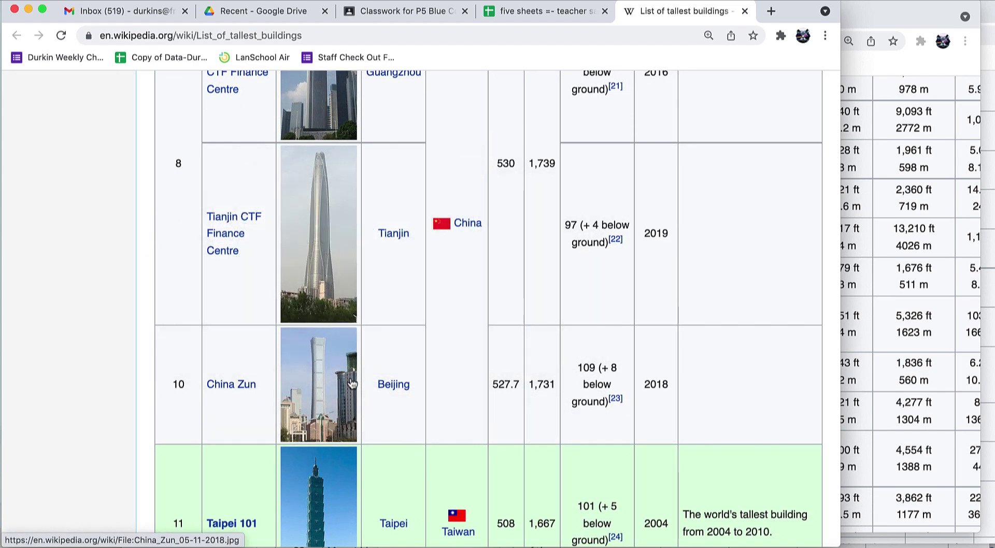
scroll(354, 384, up, 20)
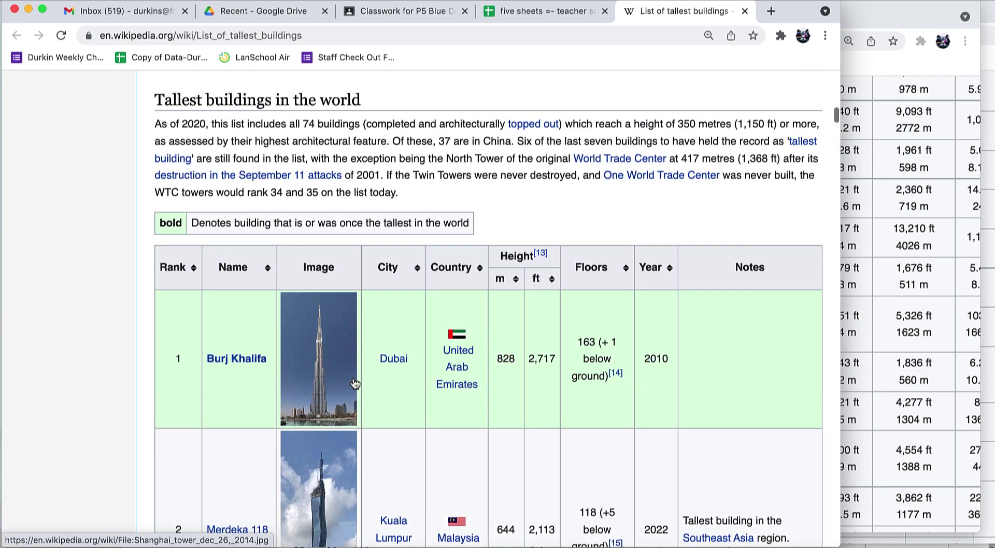
drag(146, 320, 702, 161)
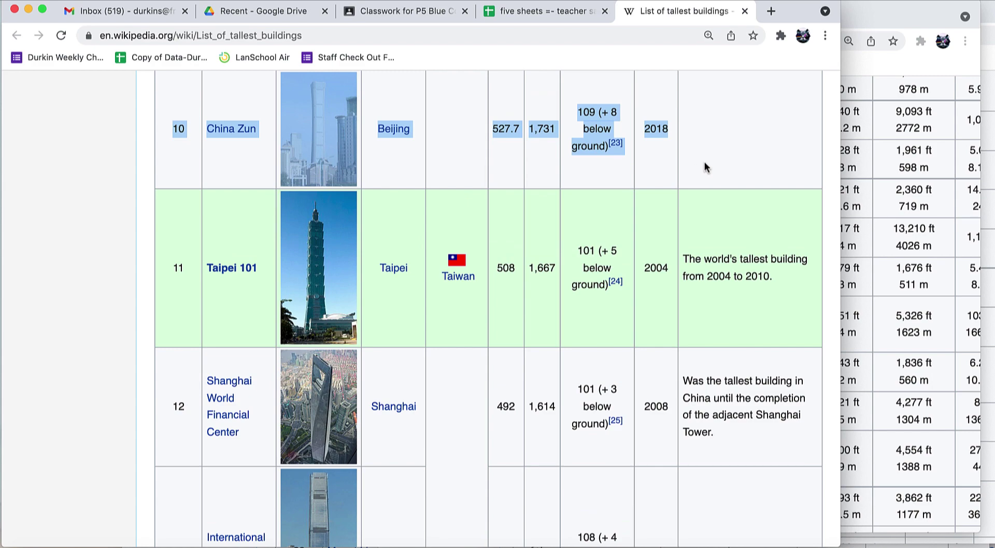
scroll(704, 161, up, 20)
drag(704, 161, 704, 161)
scroll(704, 161, up, 10)
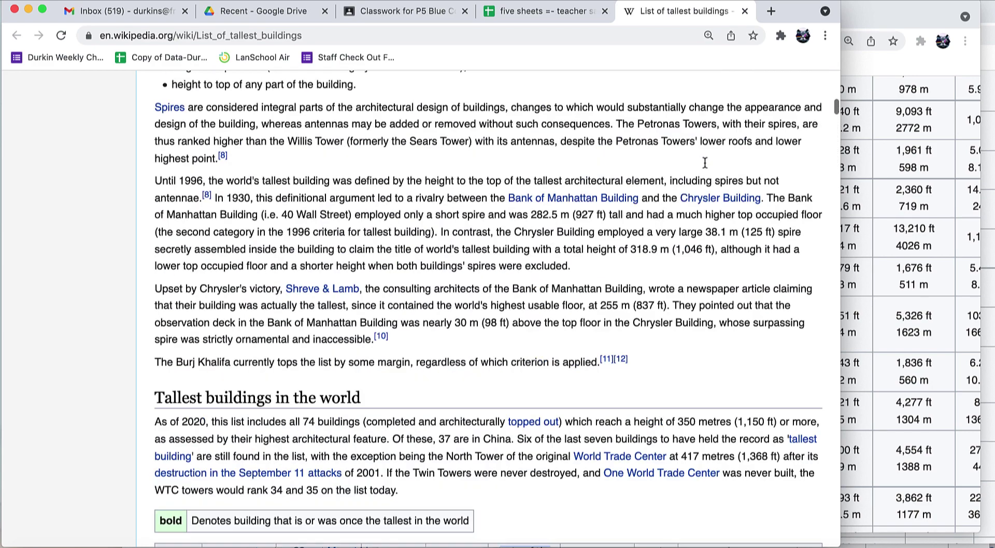
- Paste the copied table at A16 of the tallest buildings sheet and clear its Rank column
click(548, 12)
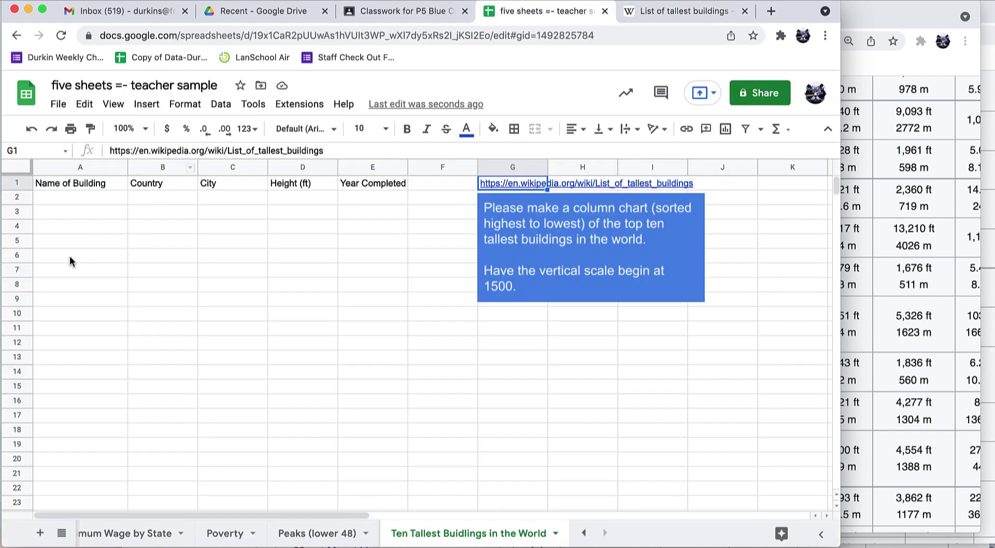
click(63, 460)
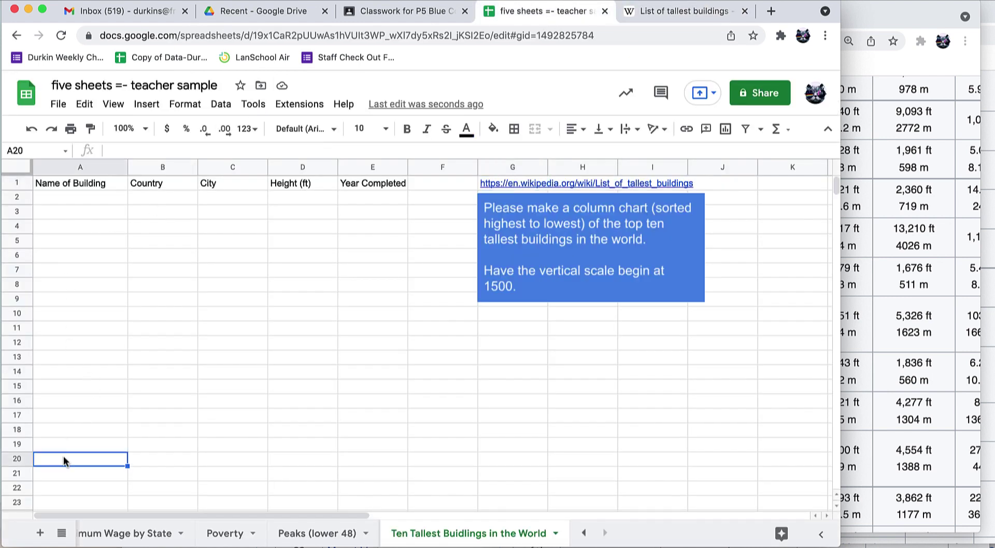
click(69, 405)
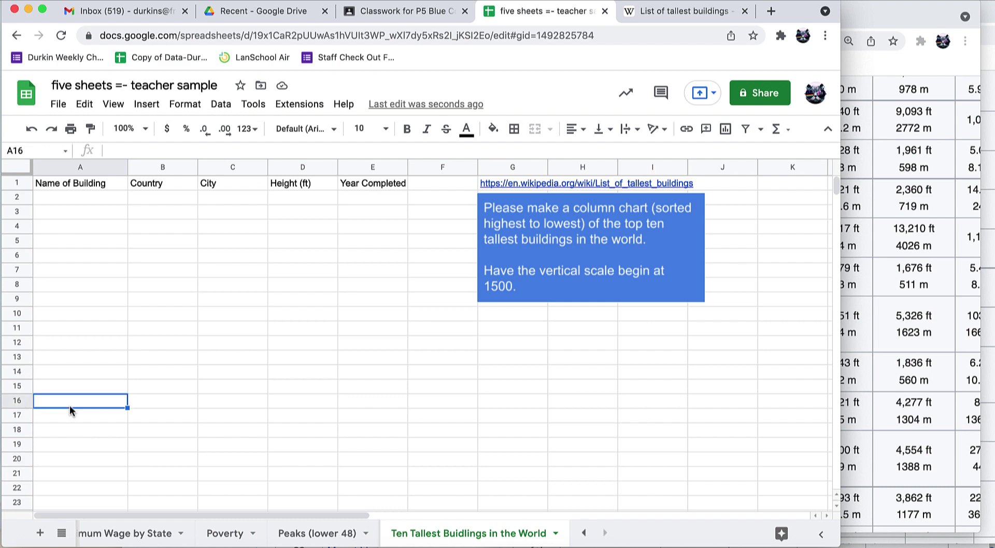
key(super+v)
scroll(166, 400, down, 1)
scroll(167, 401, down, 7)
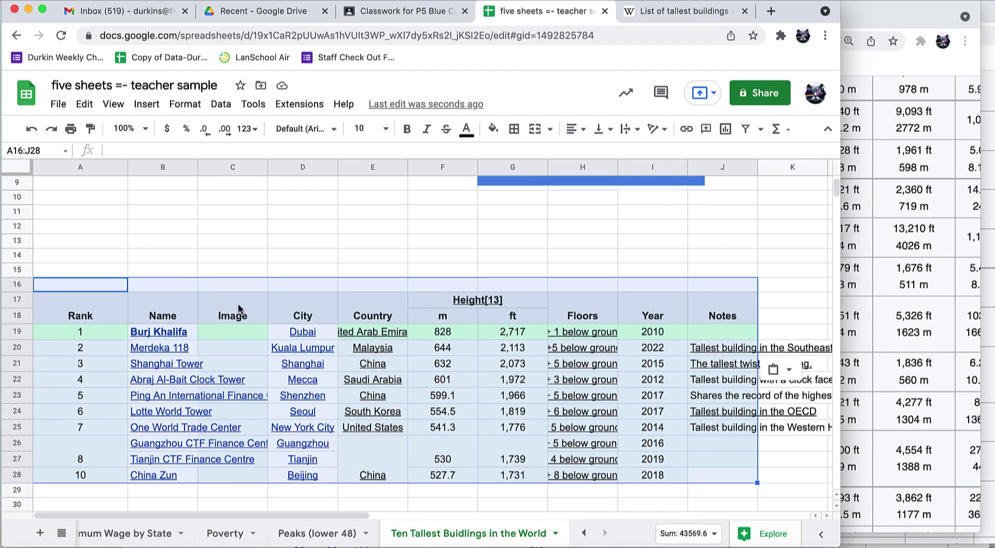
drag(86, 288, 80, 481)
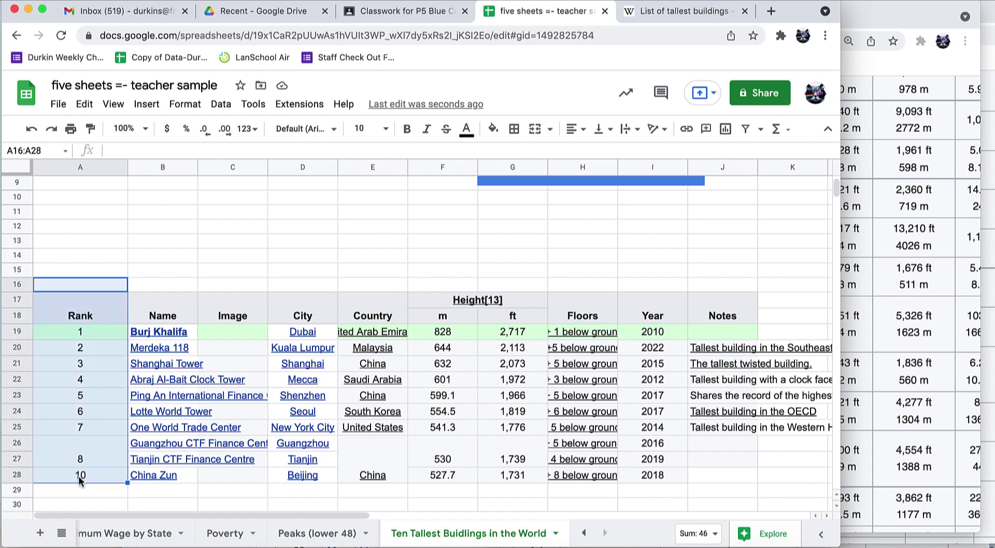
key(Delete)
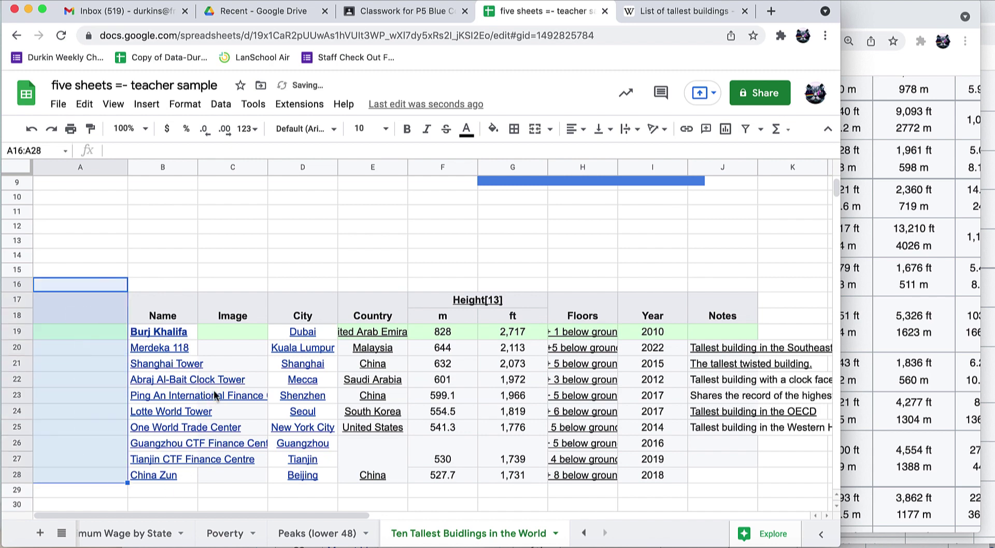
- Move the ten building names to A2:A11 and widen column A to fit the longest name
drag(164, 334, 172, 482)
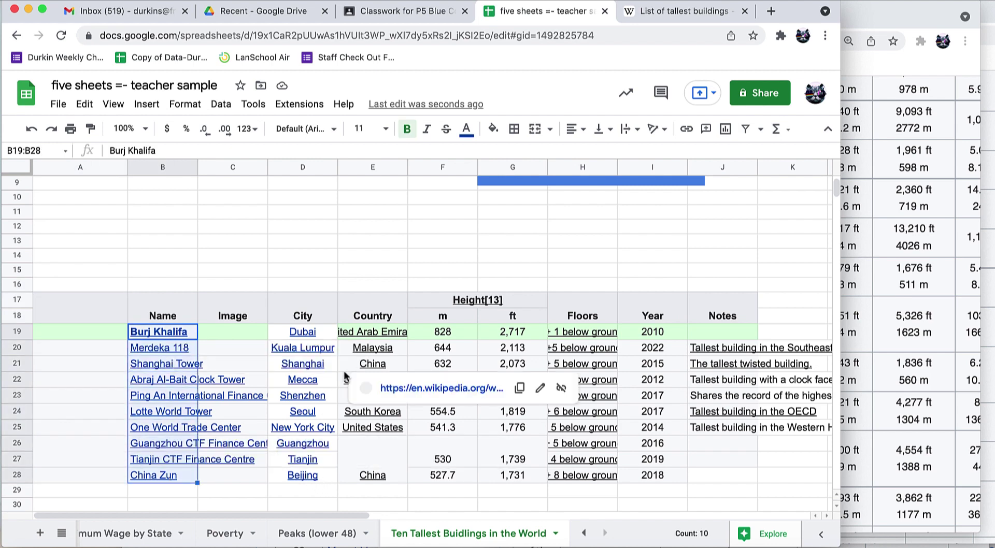
scroll(345, 375, up, 5)
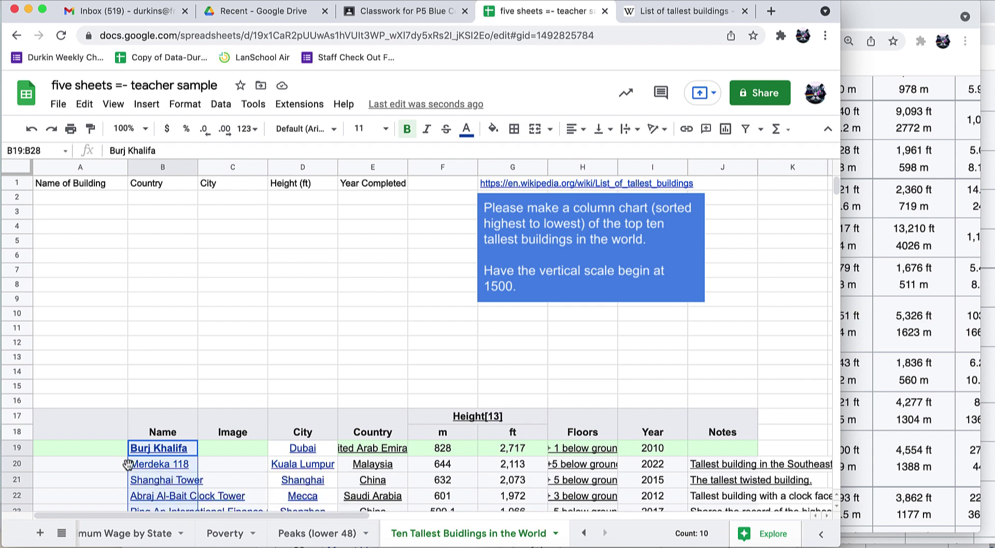
drag(128, 464, 106, 213)
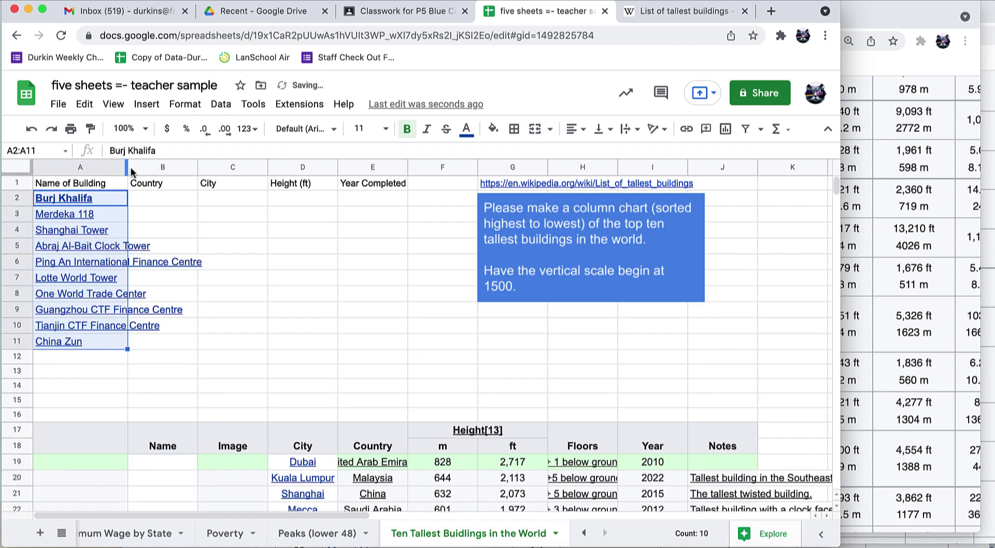
drag(128, 169, 216, 166)
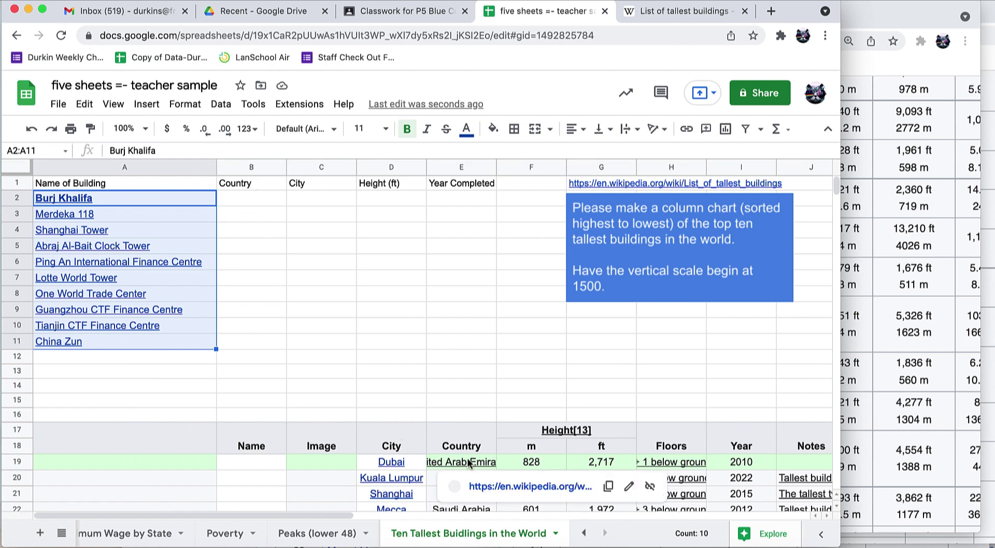
drag(462, 463, 461, 438)
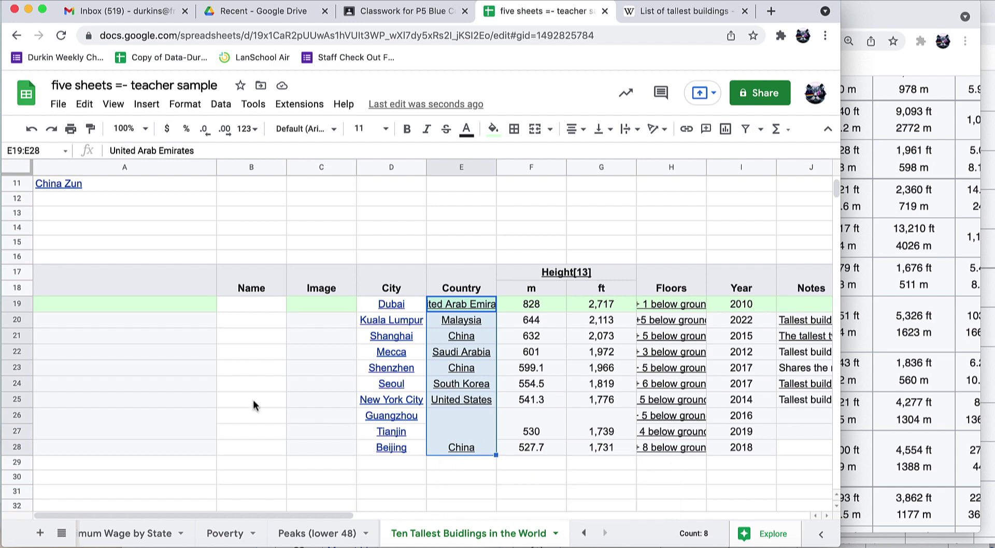
scroll(253, 400, up, 3)
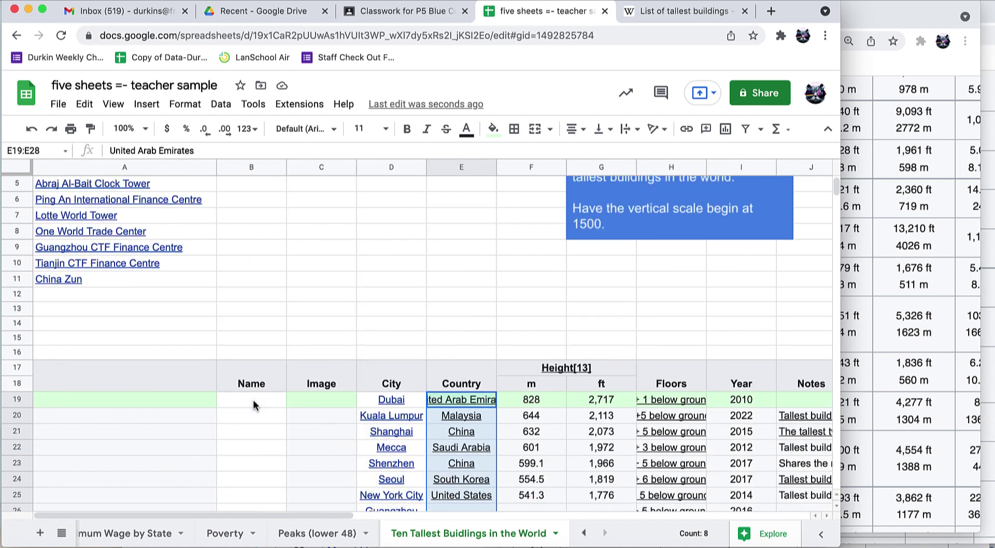
scroll(253, 399, up, 2)
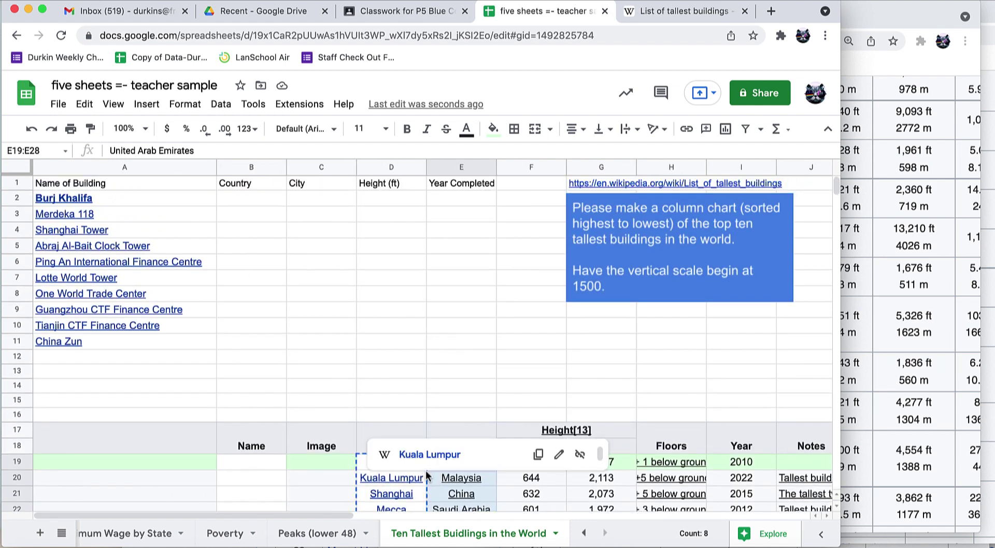
drag(425, 477, 464, 483)
key(super+z)
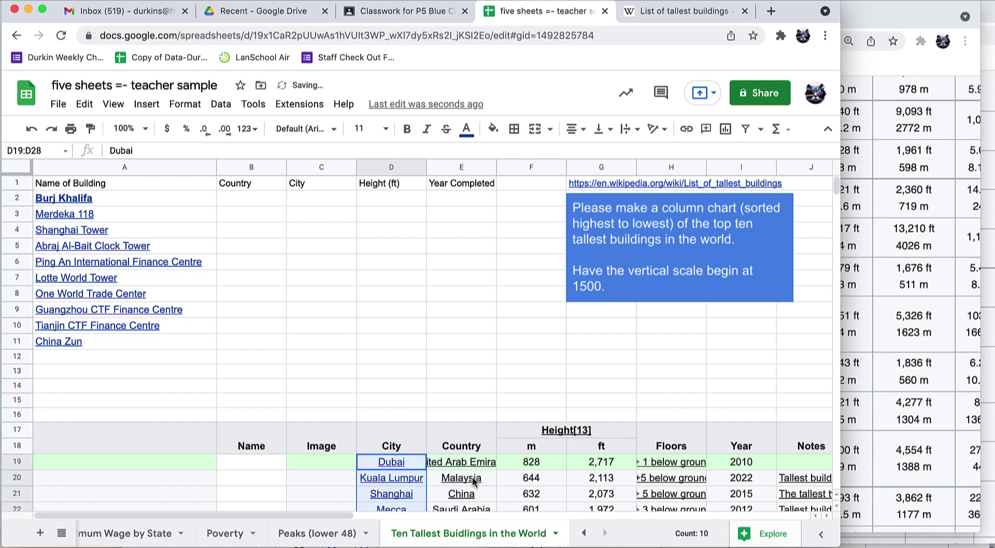
- Move the country cells E19:E28 to B2:B11 under the Country heading
drag(455, 462, 453, 340)
scroll(453, 343, up, 5)
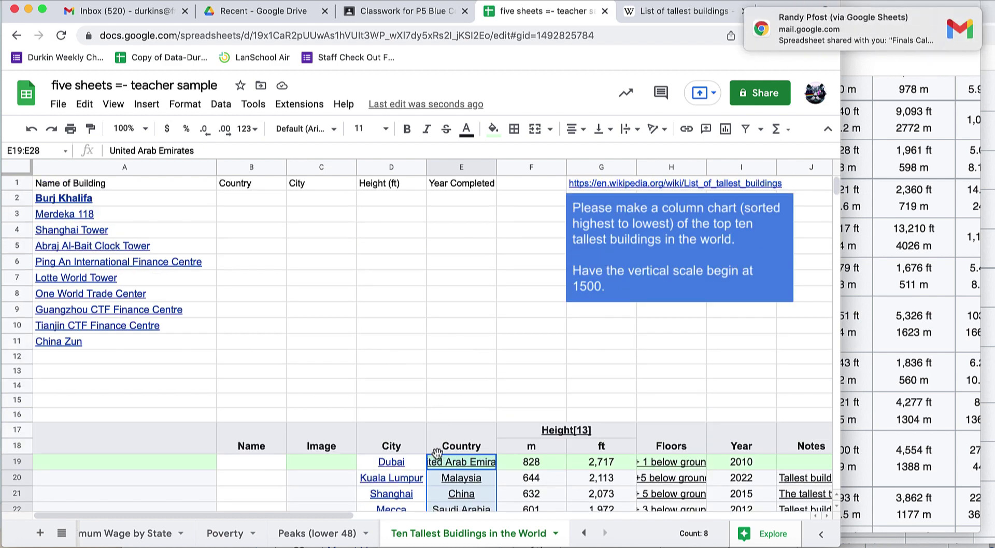
drag(439, 452, 268, 196)
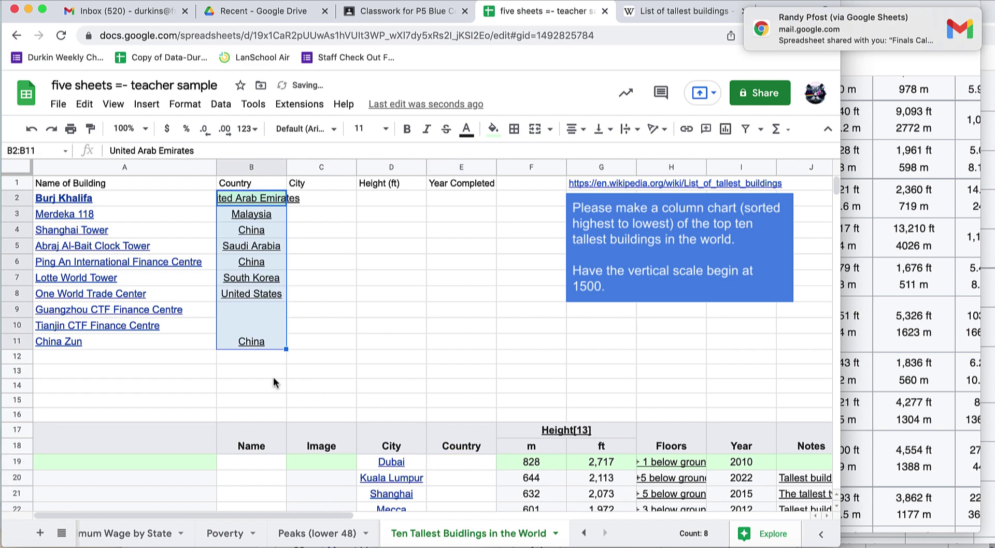
- Unmerge the China cell spanning B9:B11 in the Country column
click(247, 325)
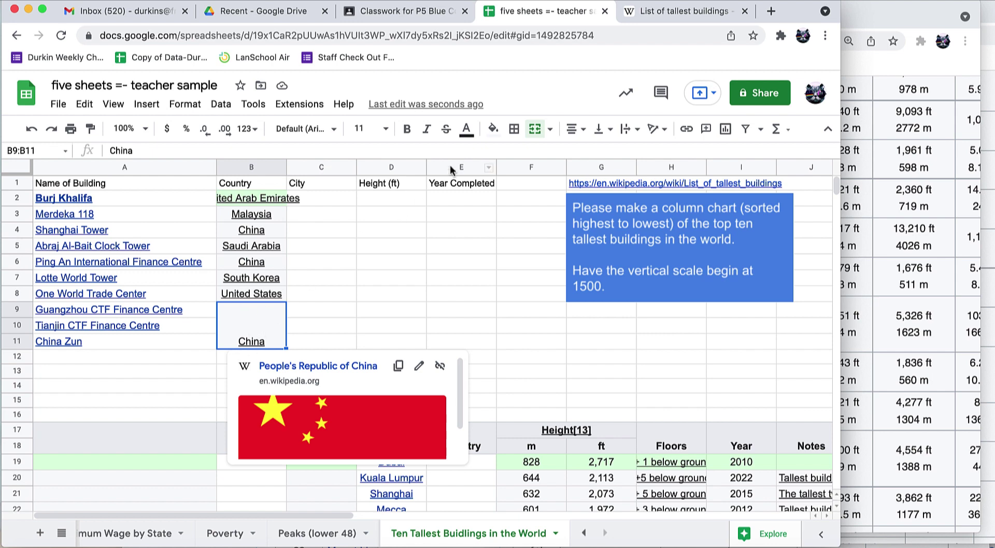
click(551, 131)
click(572, 220)
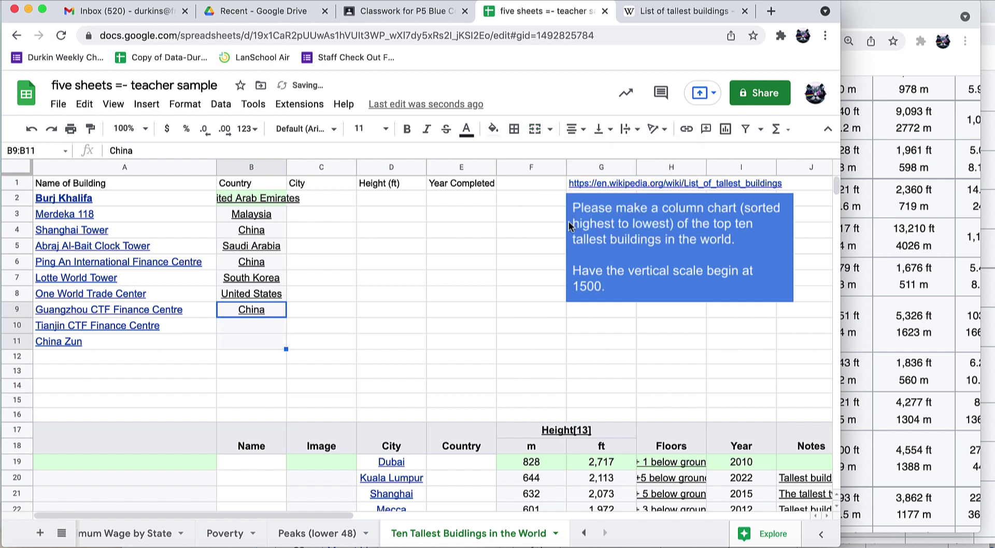
- Copy China from B9 into B10 and B11, and widen column B to fit United Arab Emirates
click(250, 330)
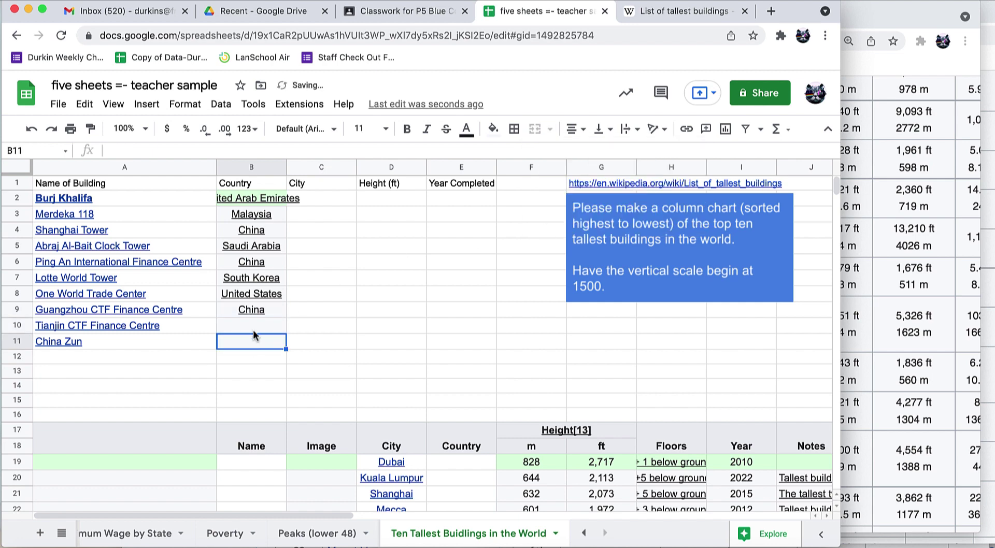
click(271, 317)
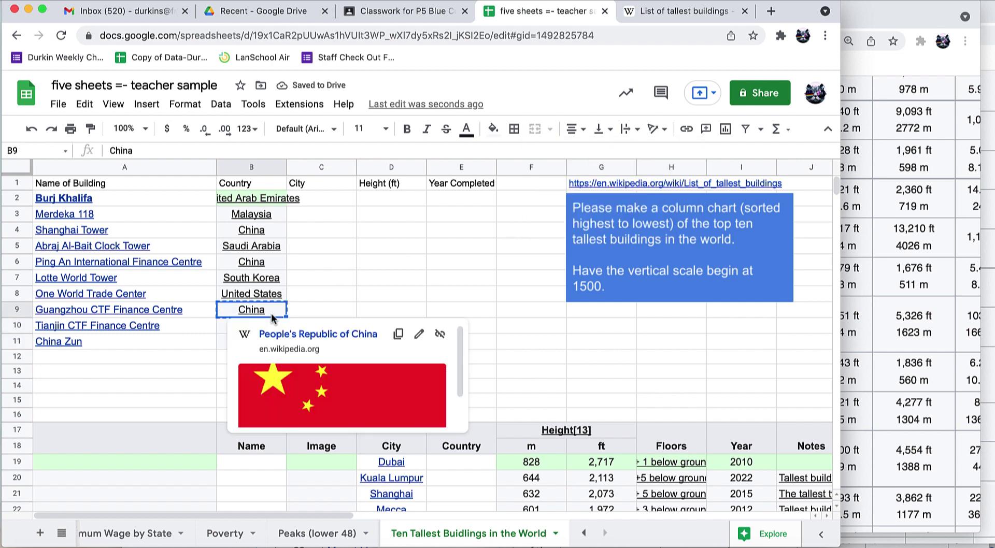
click(220, 332)
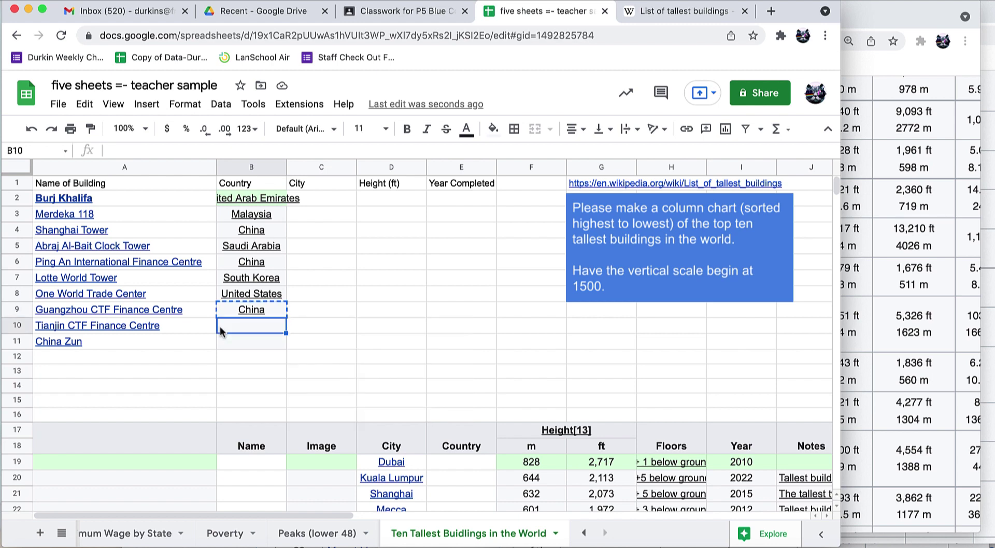
text(China)
click(228, 345)
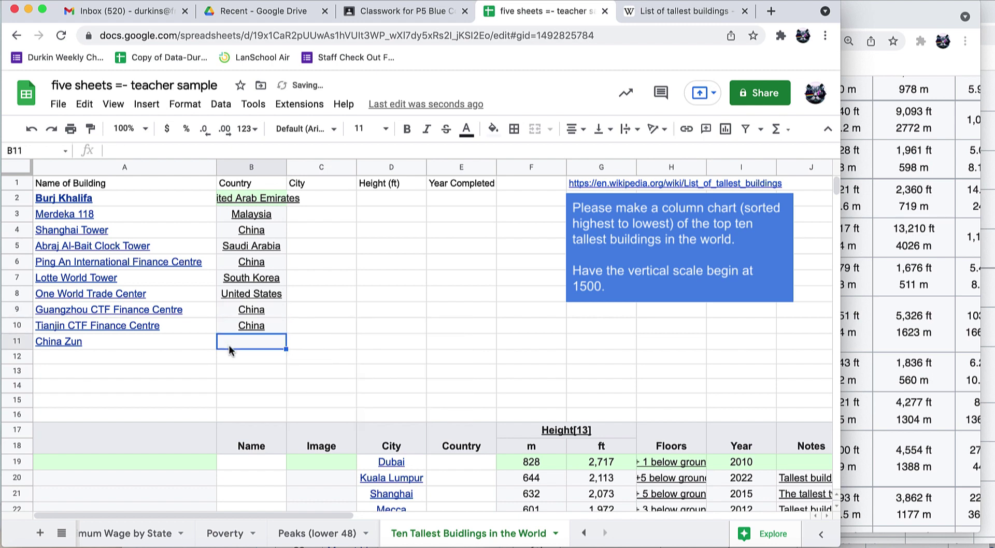
text(China)
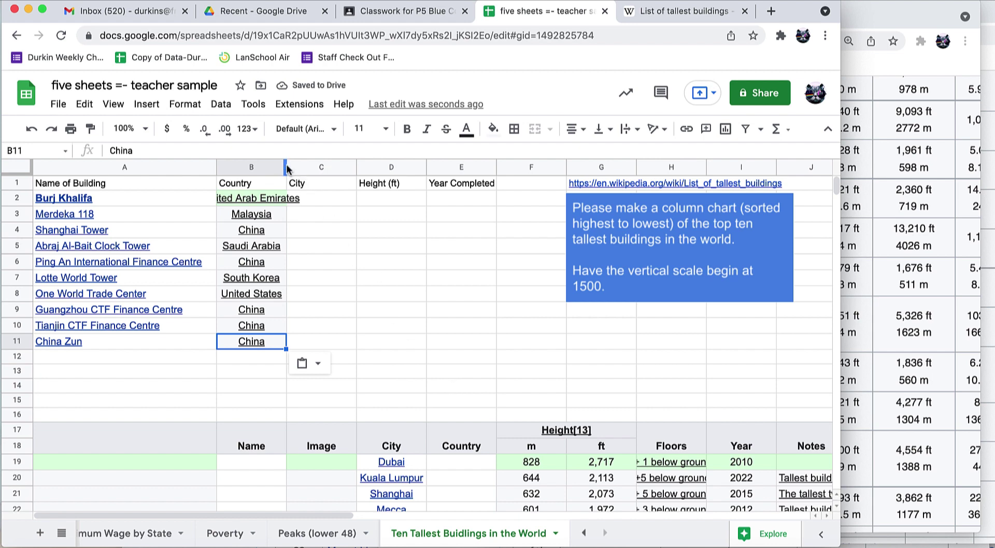
drag(285, 167, 326, 166)
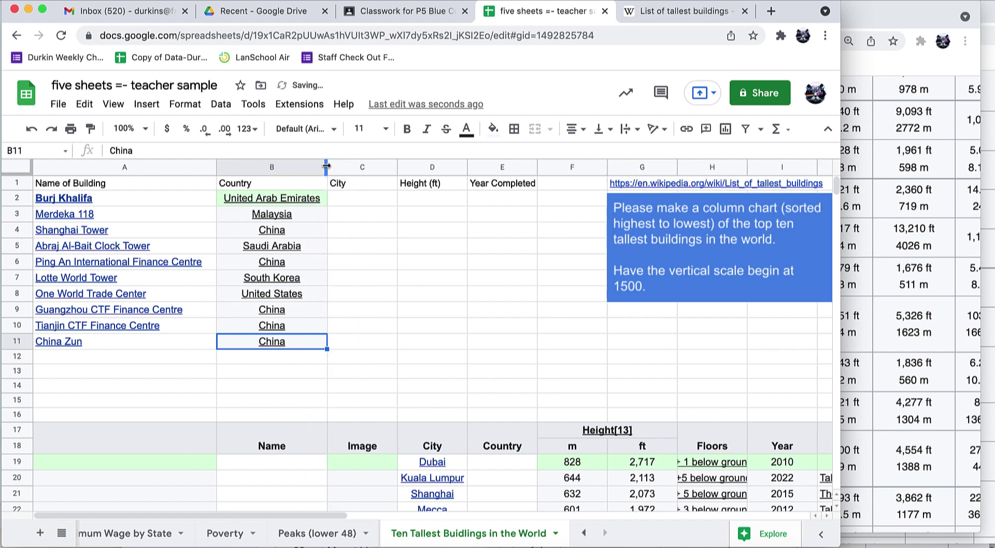
- Move the ten city cells D19:D28 to C2:C11 under the City heading
scroll(486, 447, down, 5)
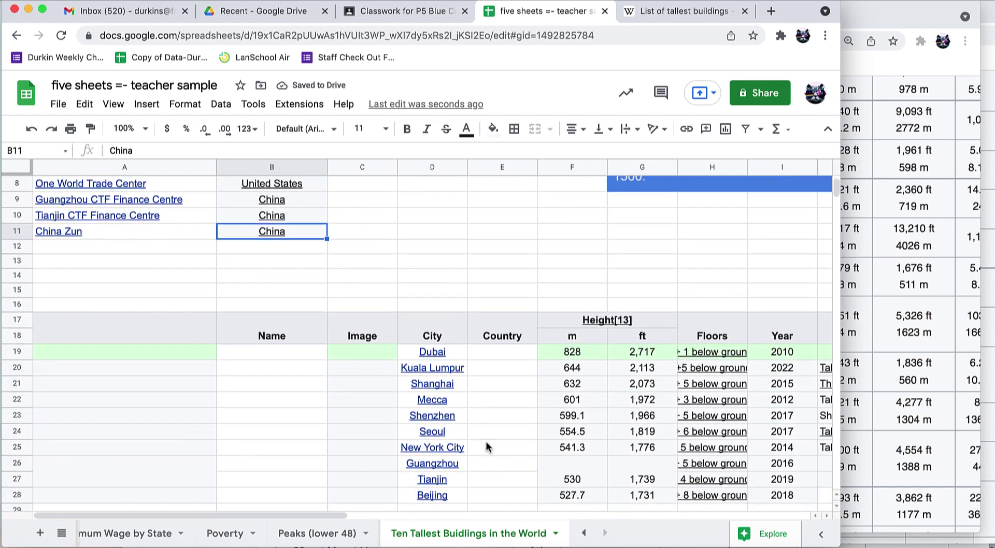
scroll(485, 447, down, 1)
click(449, 338)
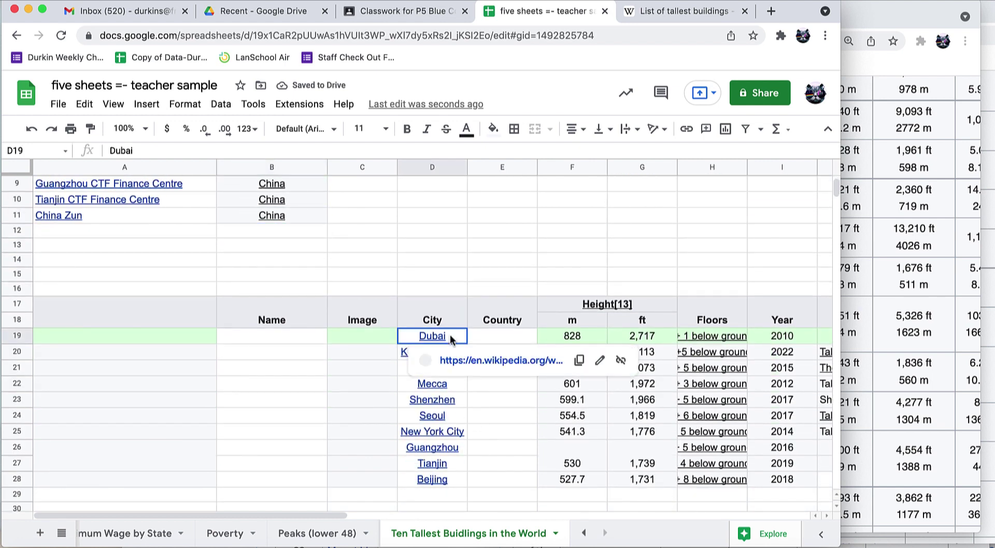
drag(450, 338, 452, 482)
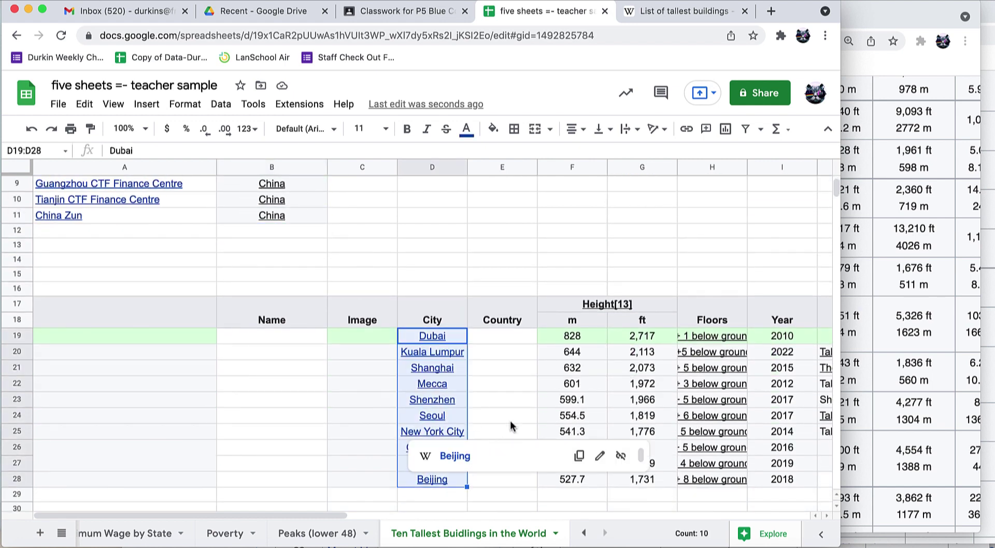
scroll(511, 426, up, 4)
scroll(465, 410, up, 3)
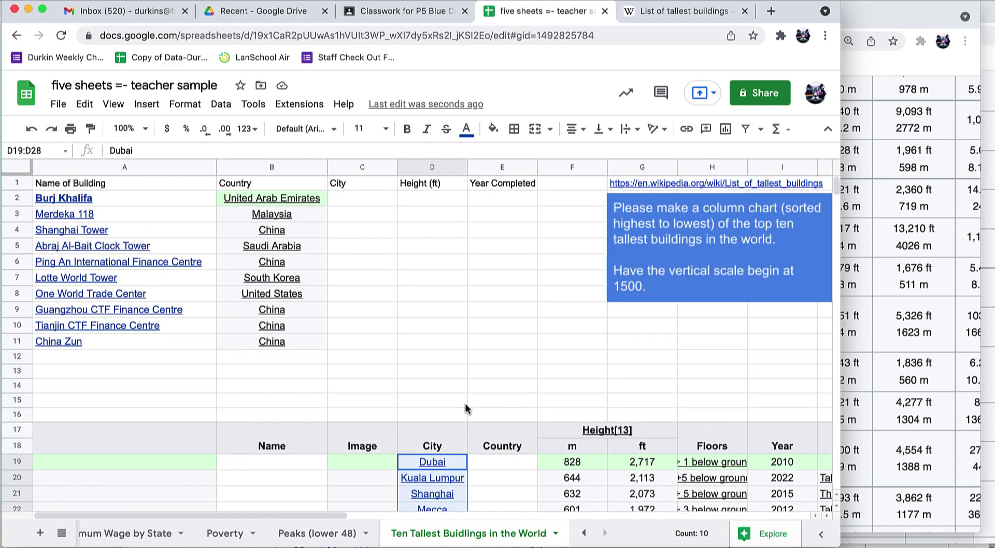
drag(395, 462, 353, 201)
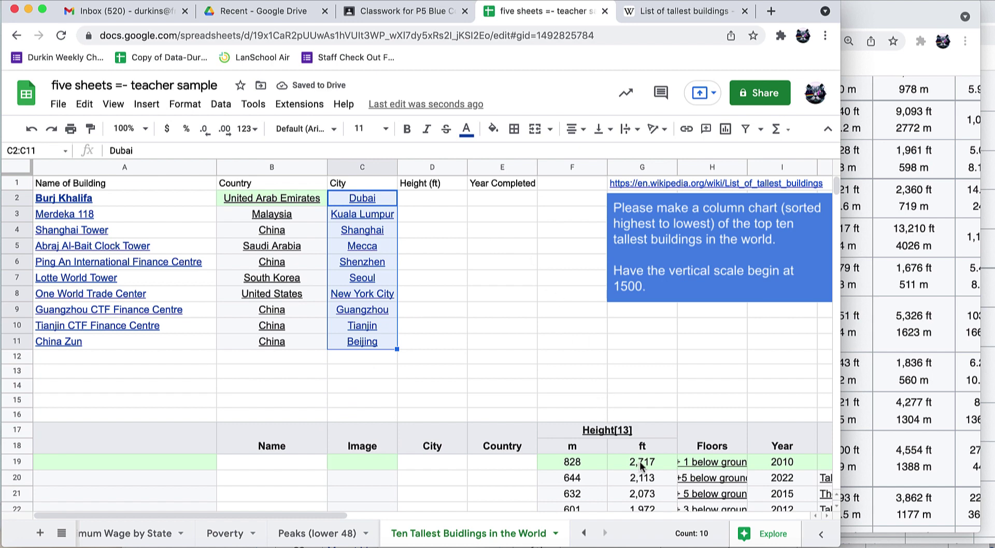
- Move the heights in feet from G19:G28 to D2:D11 under the Height (ft) heading
drag(639, 461, 642, 499)
scroll(643, 498, down, 1)
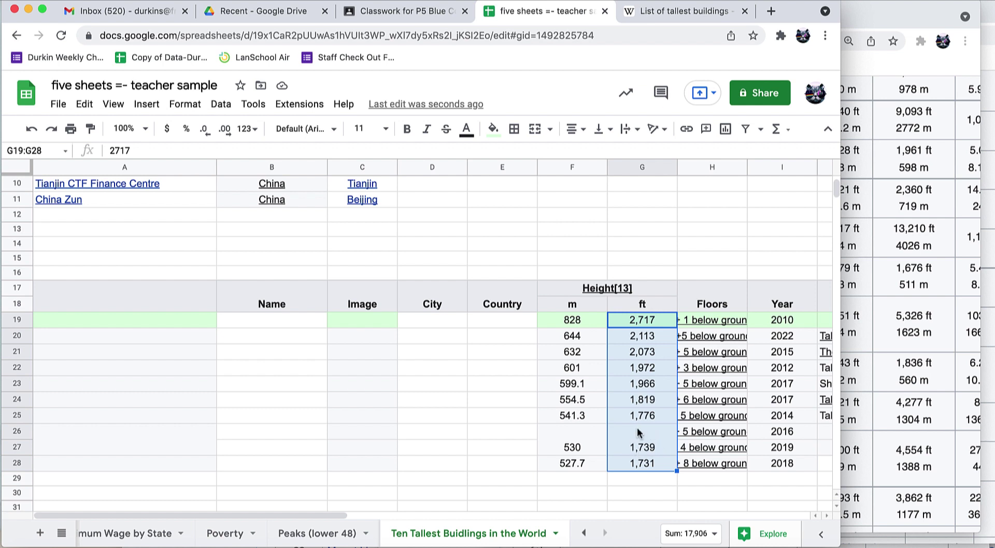
scroll(518, 444, up, 5)
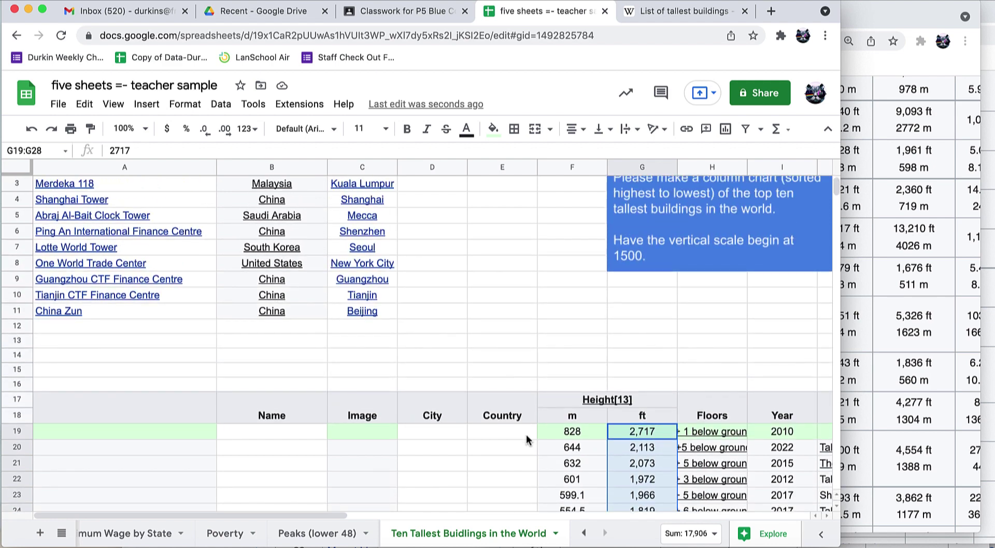
scroll(526, 435, up, 2)
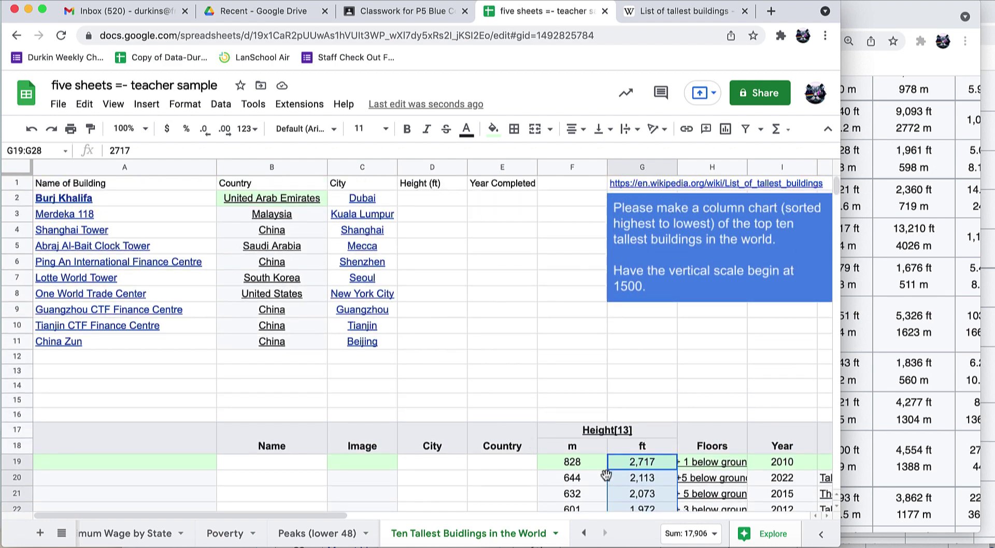
drag(605, 475, 452, 210)
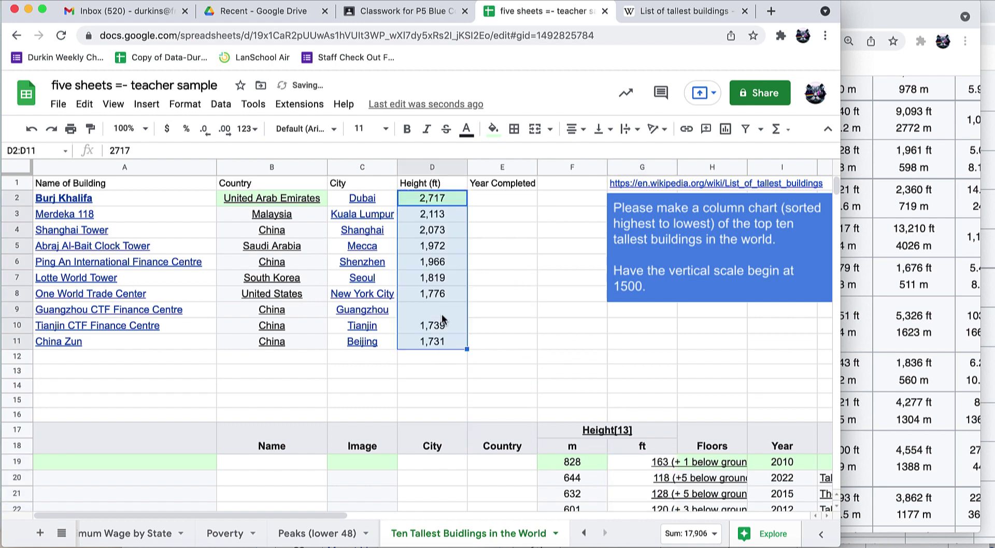
- Unmerge the height cell D9:D10 and enter 1739 in D10 for Tianjin CTF Finance Centre
drag(437, 323, 443, 308)
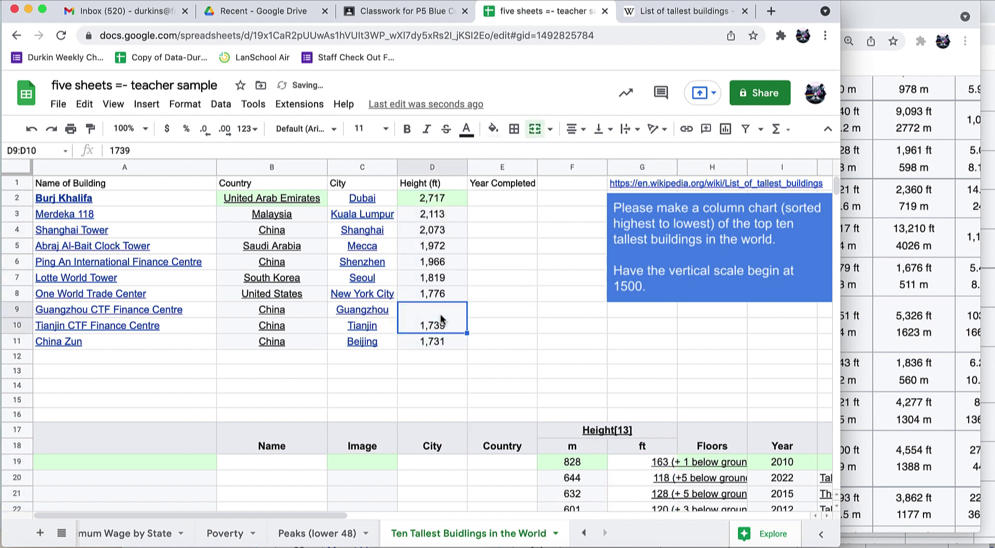
click(549, 128)
click(561, 222)
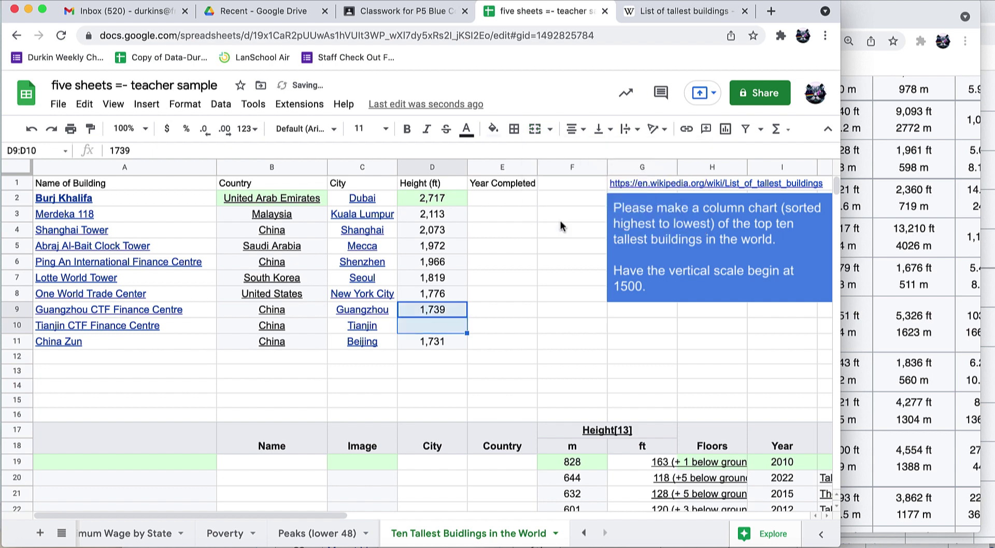
click(437, 331)
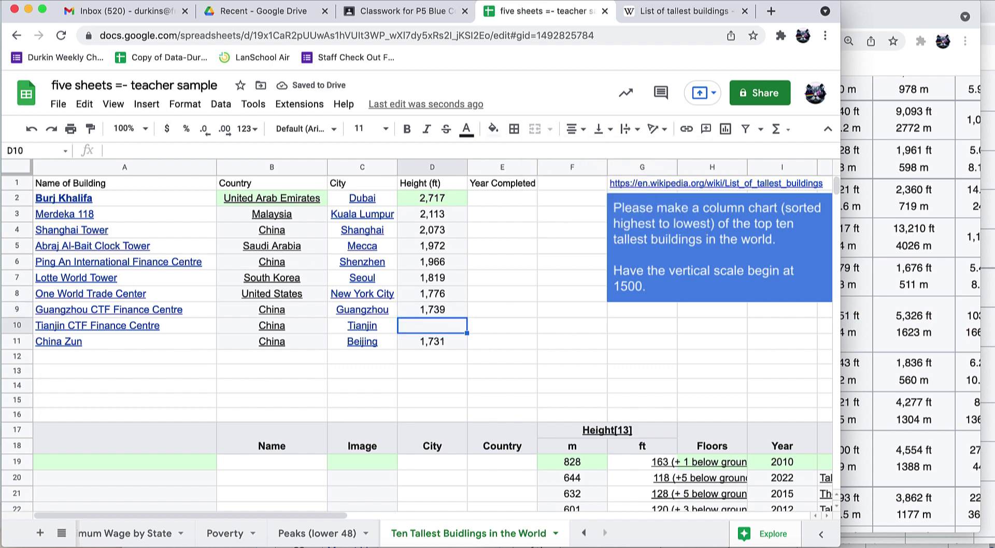
text(1739)
key(Return)
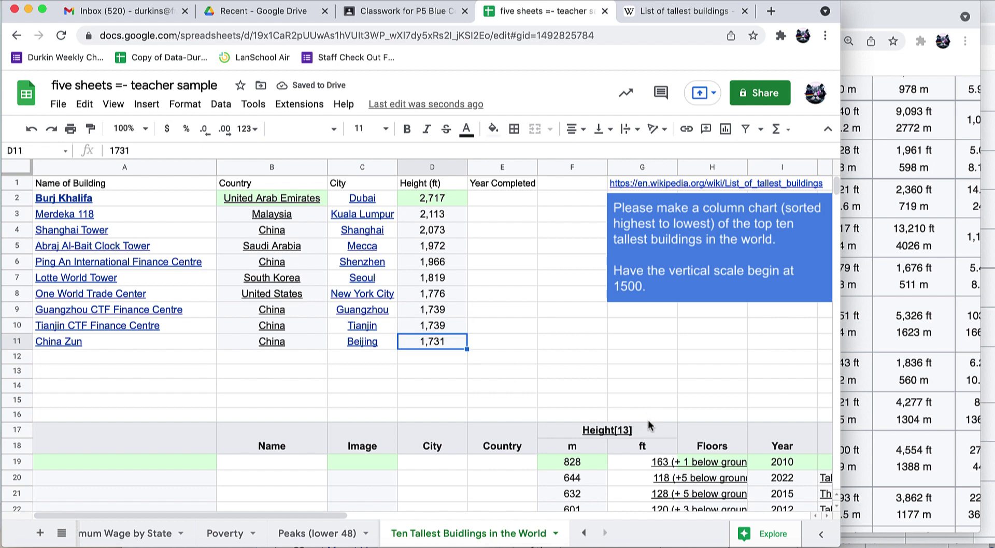
- Move the year cells I19:I28 to E2:E11 under the Year Completed heading
mouse_move(647, 419)
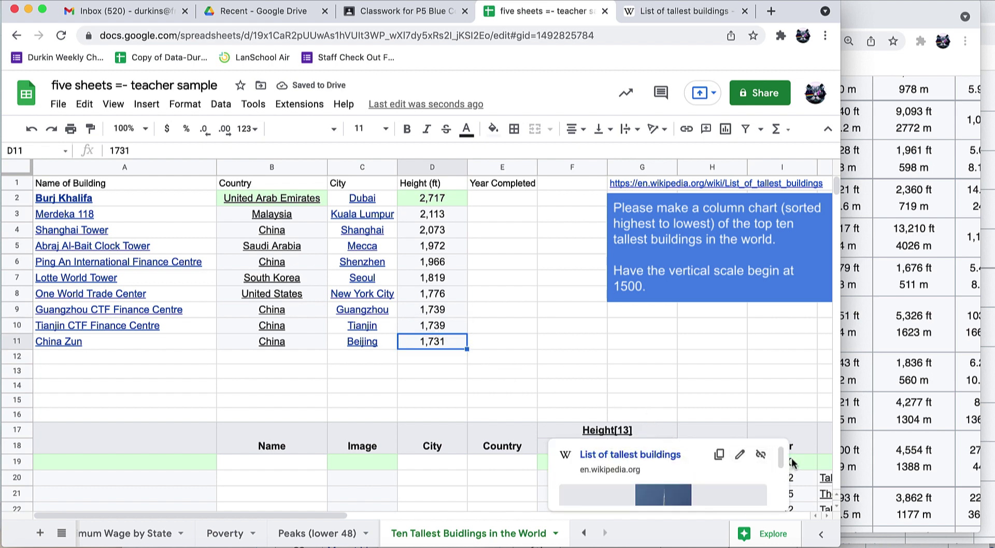
click(795, 400)
click(794, 462)
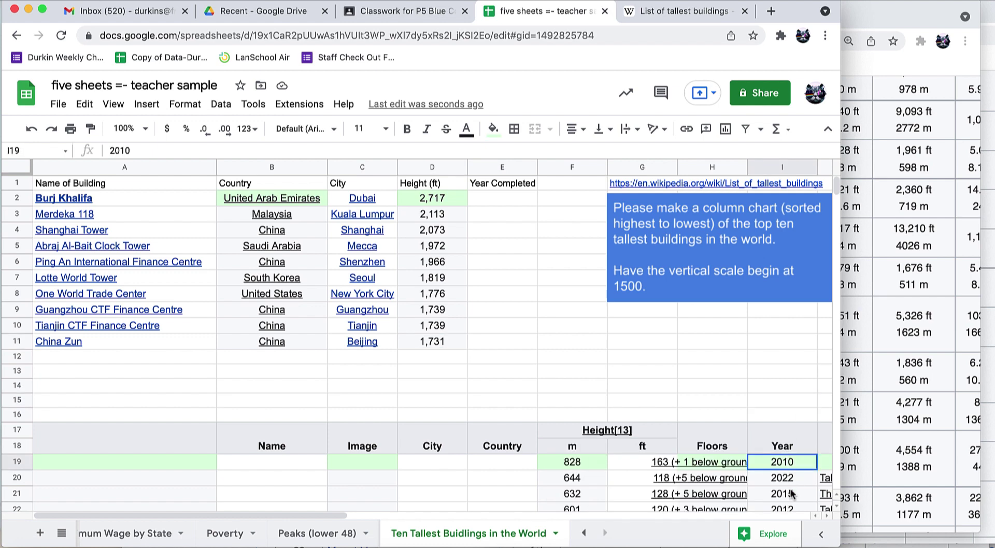
drag(791, 495, 786, 496)
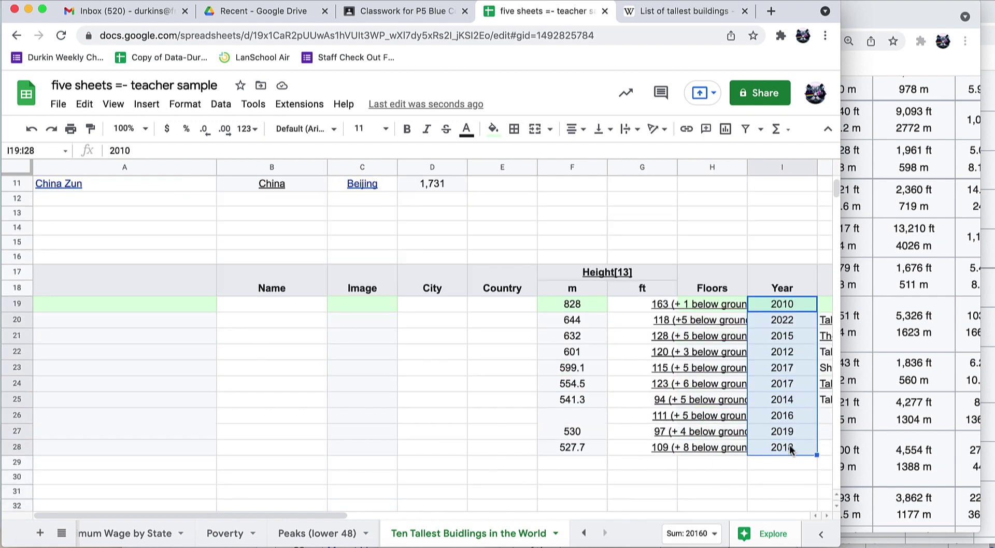
scroll(702, 366, up, 3)
scroll(701, 366, up, 1)
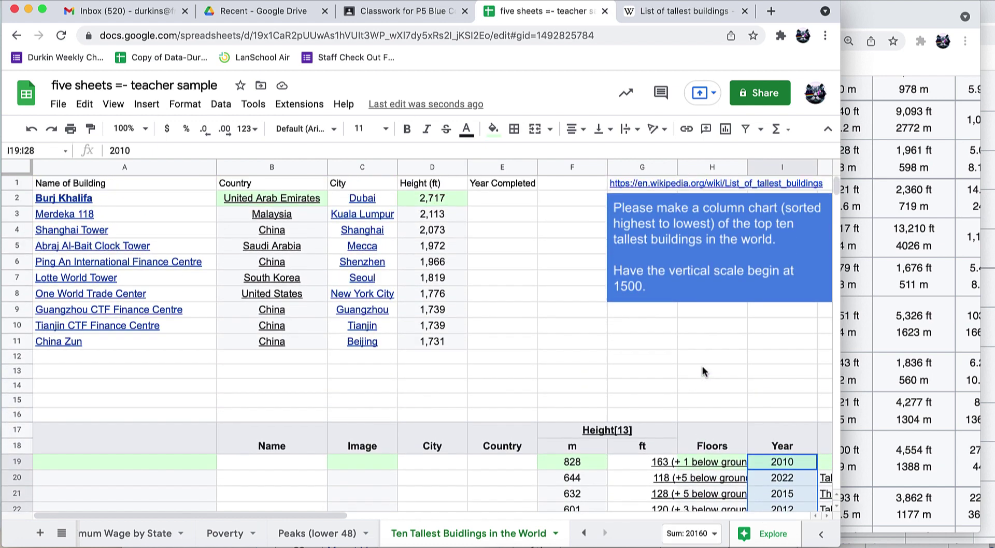
drag(749, 482, 501, 207)
click(579, 265)
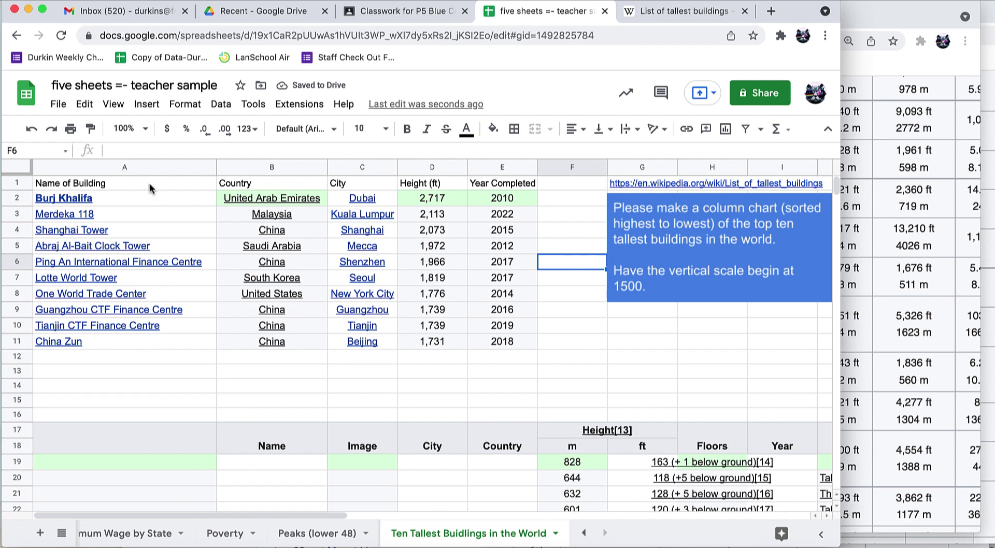
- Insert a column chart from the building names A1:A11 and heights D1:D11
drag(149, 187, 129, 346)
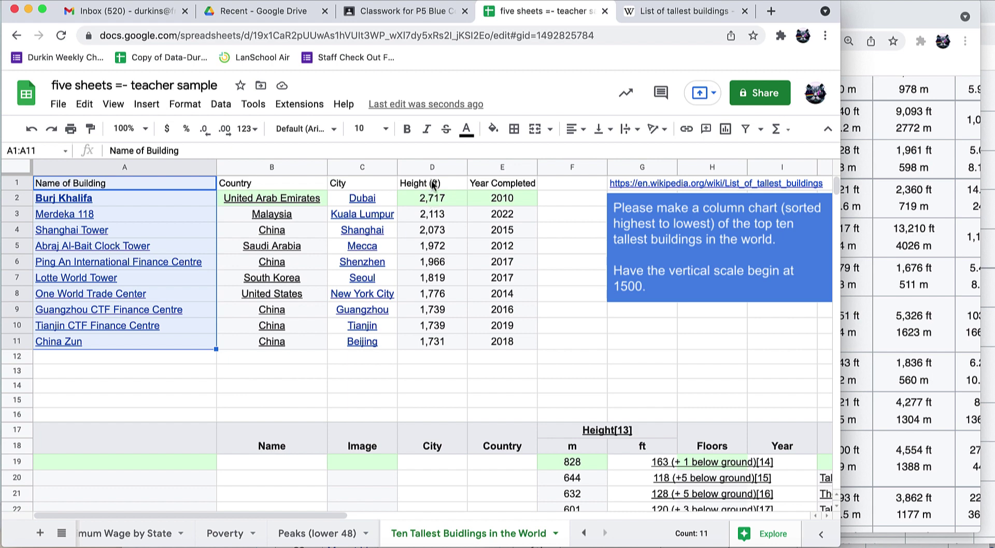
drag(433, 184, 430, 341)
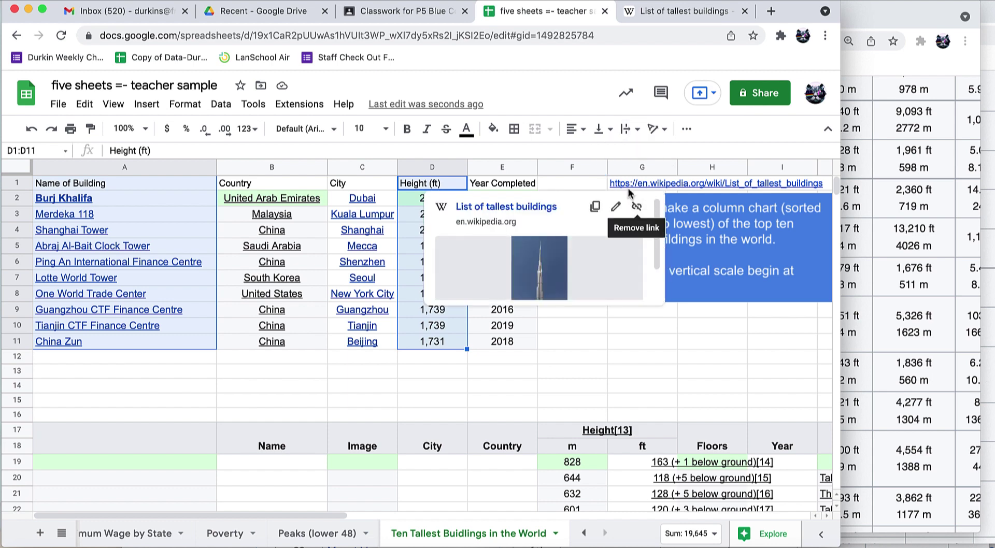
click(147, 105)
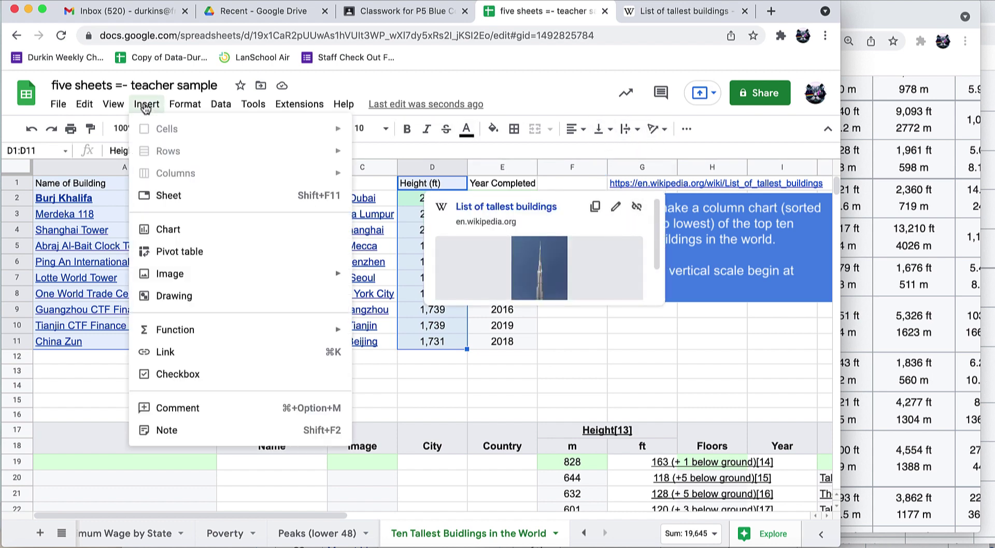
click(170, 232)
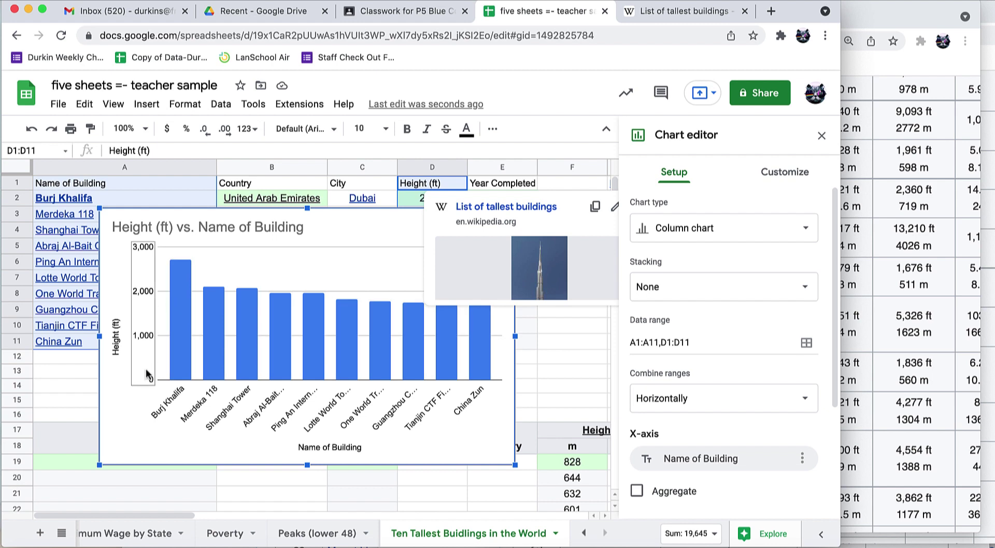
- Set the minimum of the chart's vertical axis to 1500
click(143, 344)
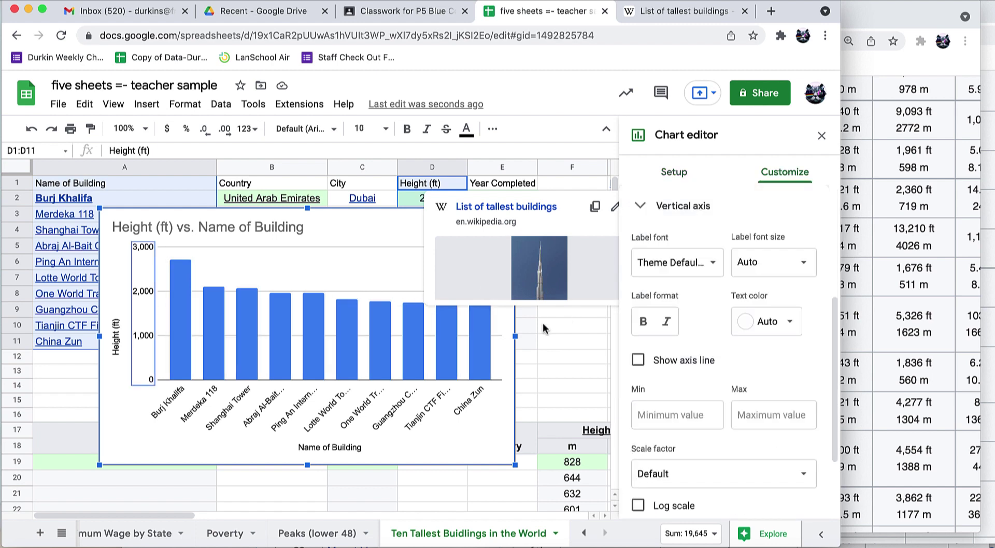
click(643, 415)
text(1500)
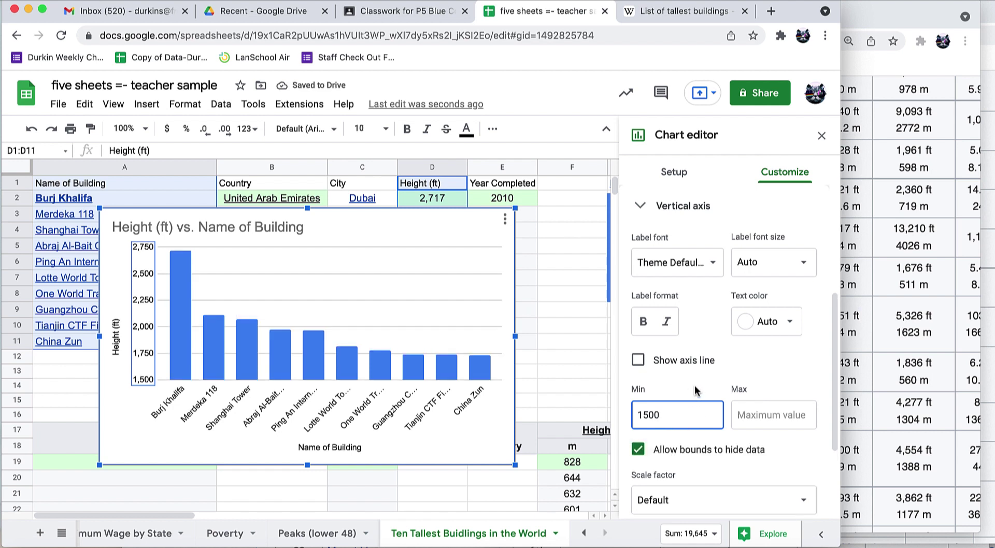
- Turn on the 3D chart style for the tallest buildings column chart
click(786, 173)
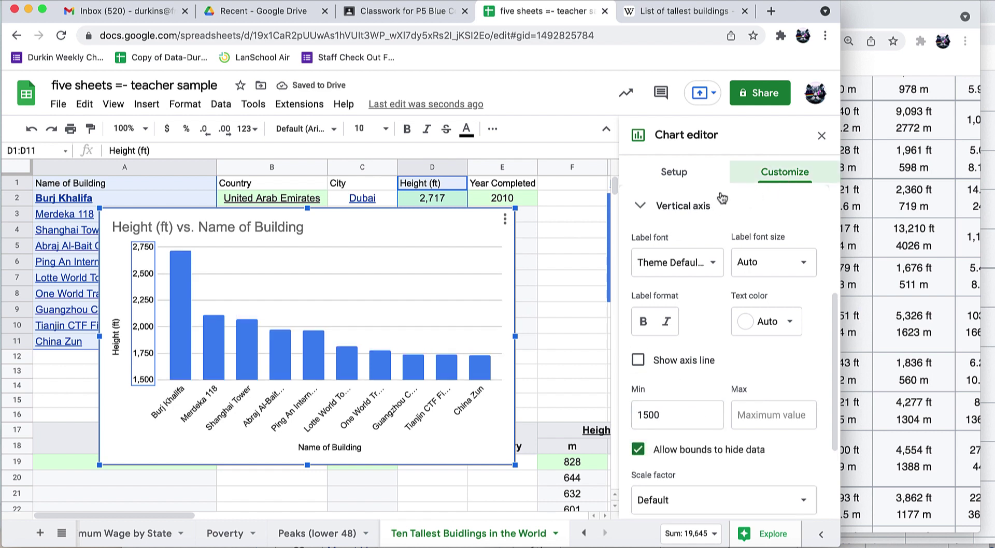
scroll(743, 255, up, 4)
click(707, 207)
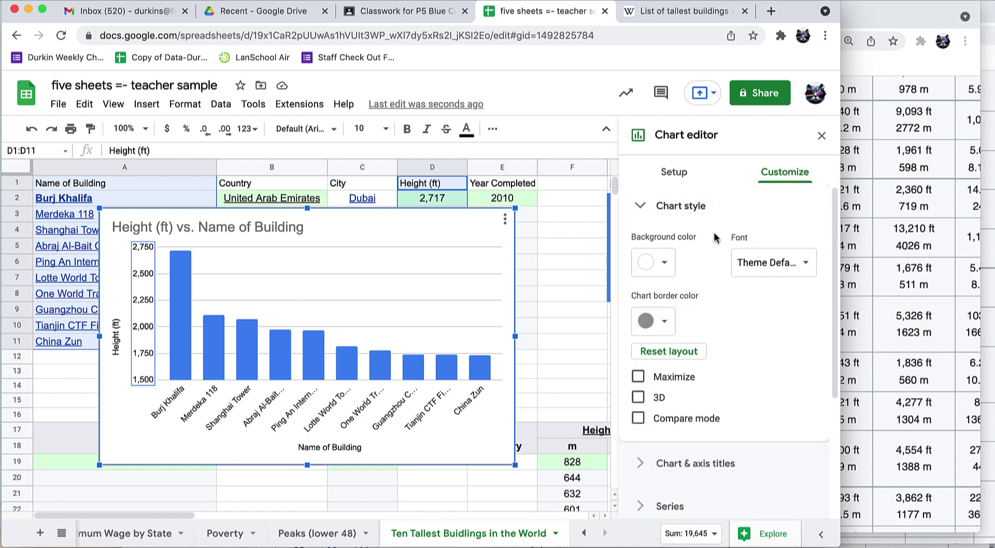
click(639, 398)
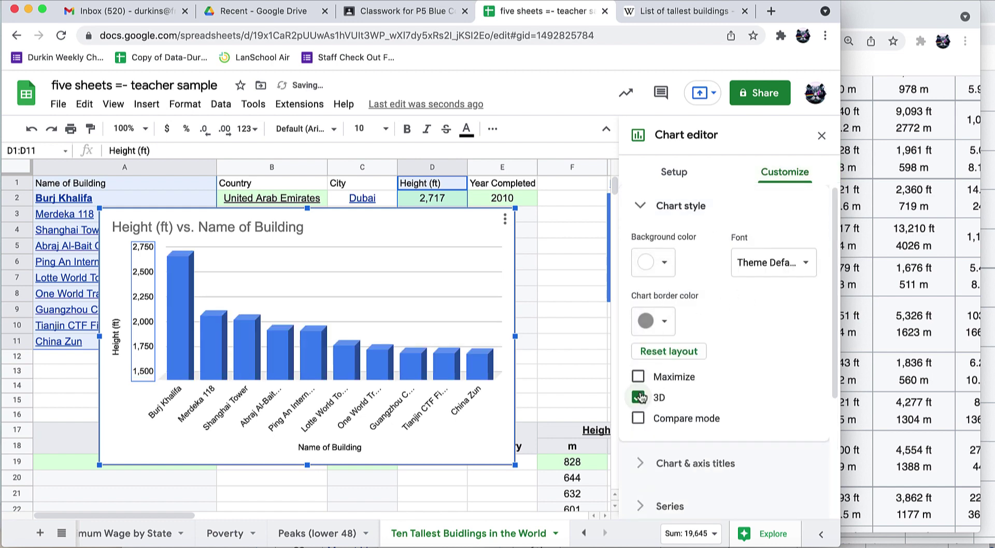
- Change the column chart's title to "Top Ten Tallest Buildings in the World"
double_click(246, 228)
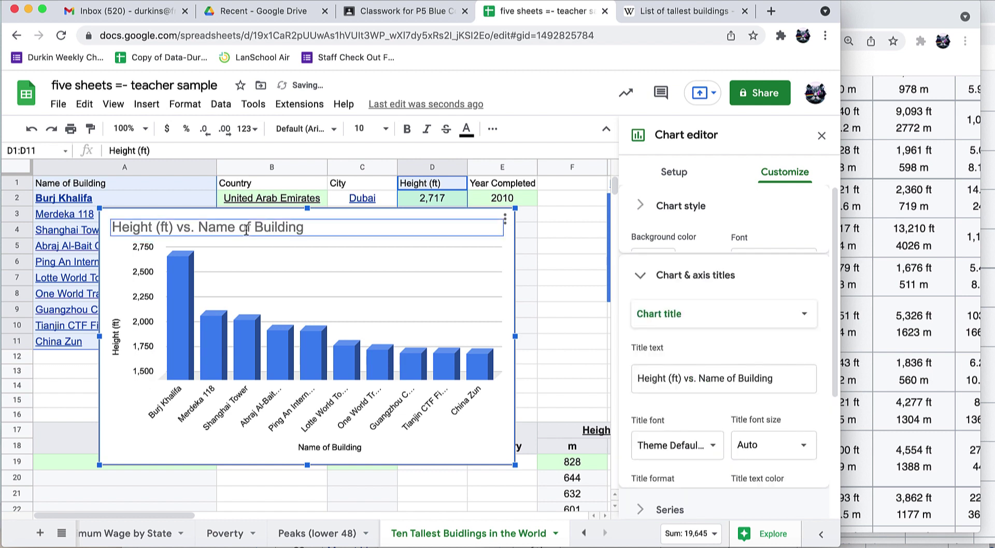
text(TOp)
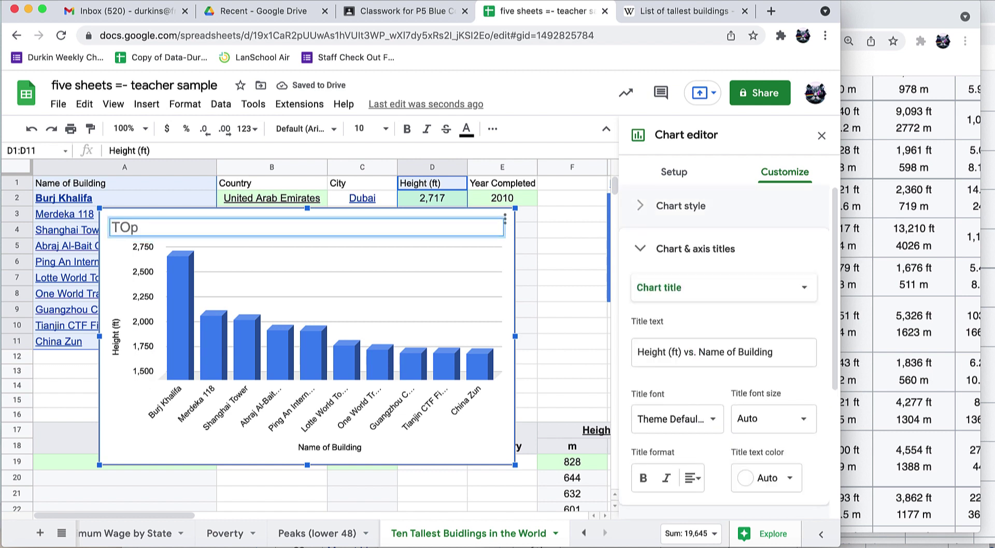
text(op Ten Talles)
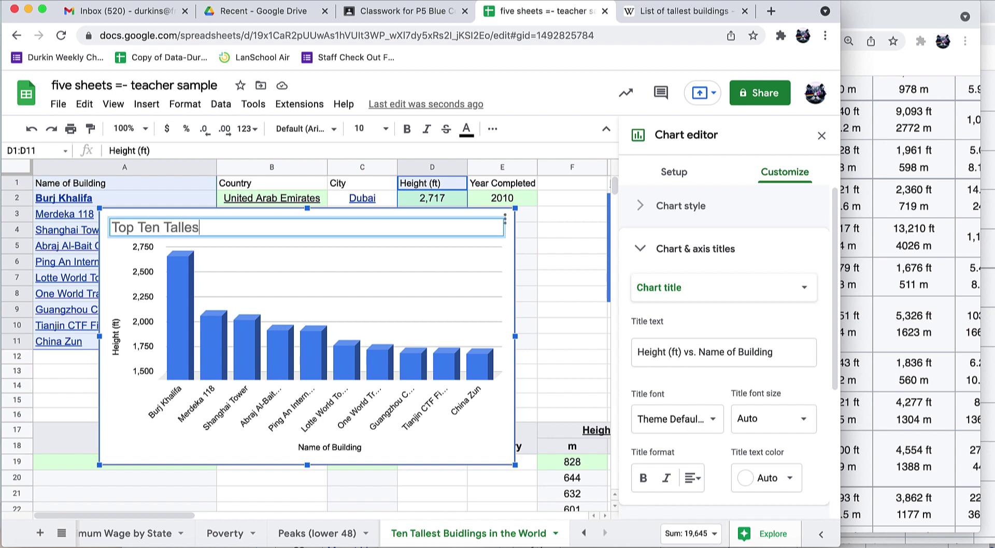
text(t Buildings in the WO)
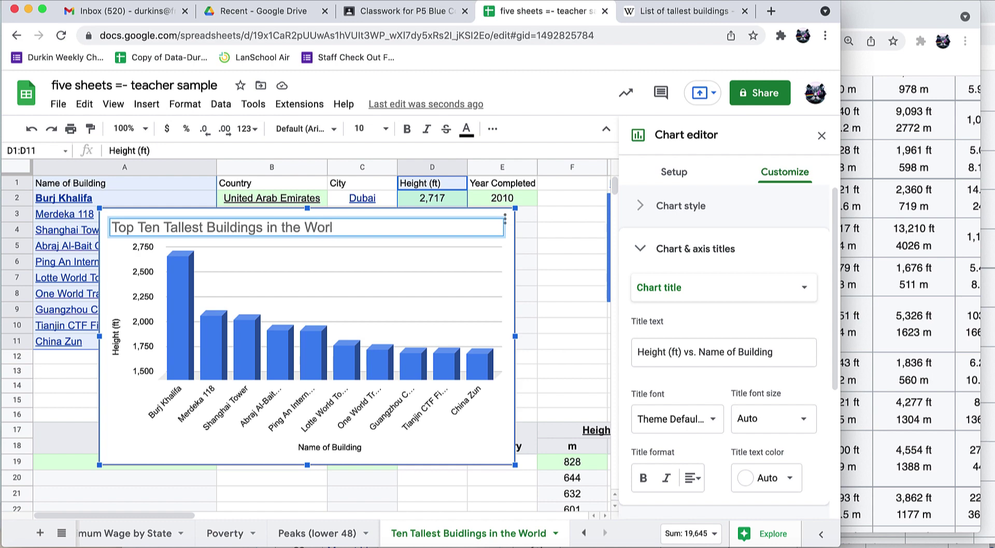
- Fill only the One World Trade Center column with red and close the chart editor
click(372, 367)
click(372, 367)
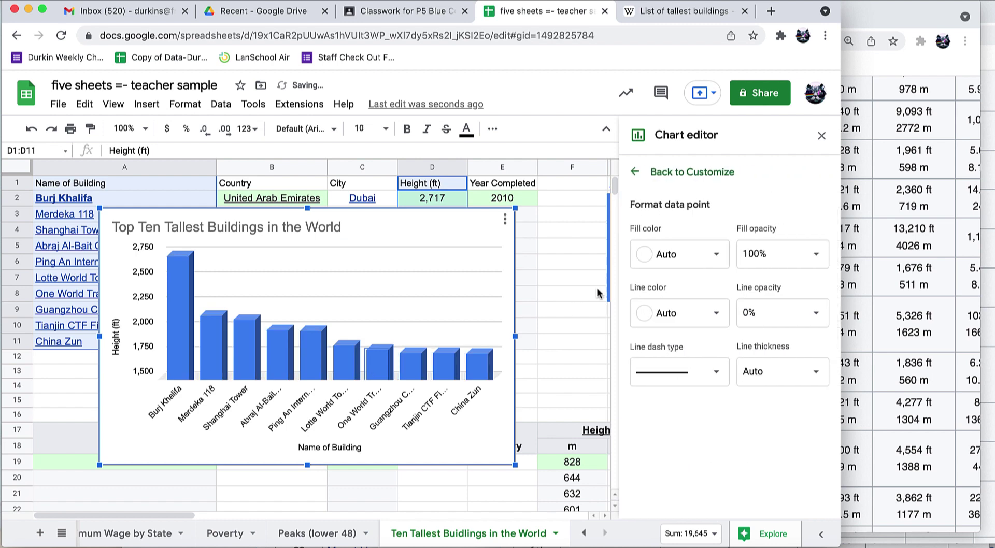
click(663, 255)
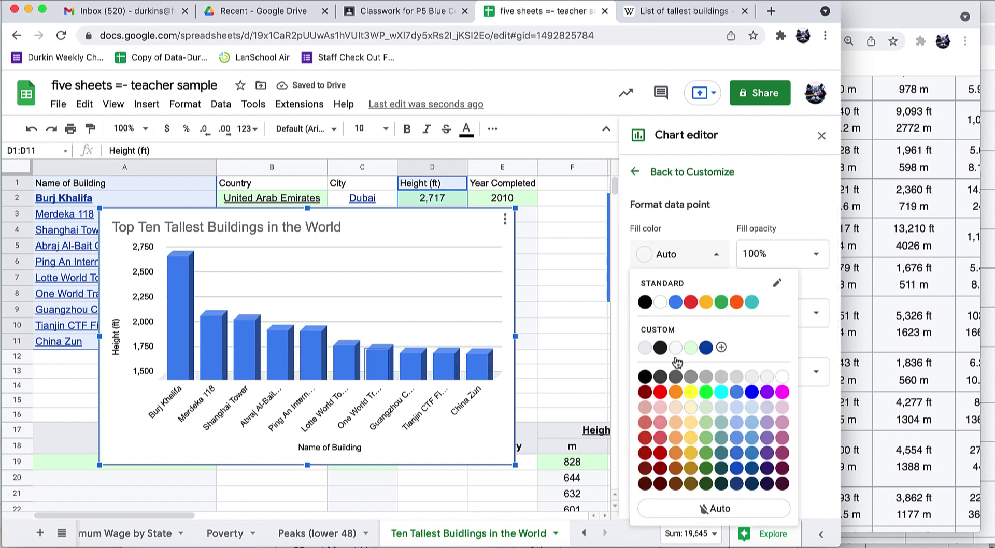
click(659, 393)
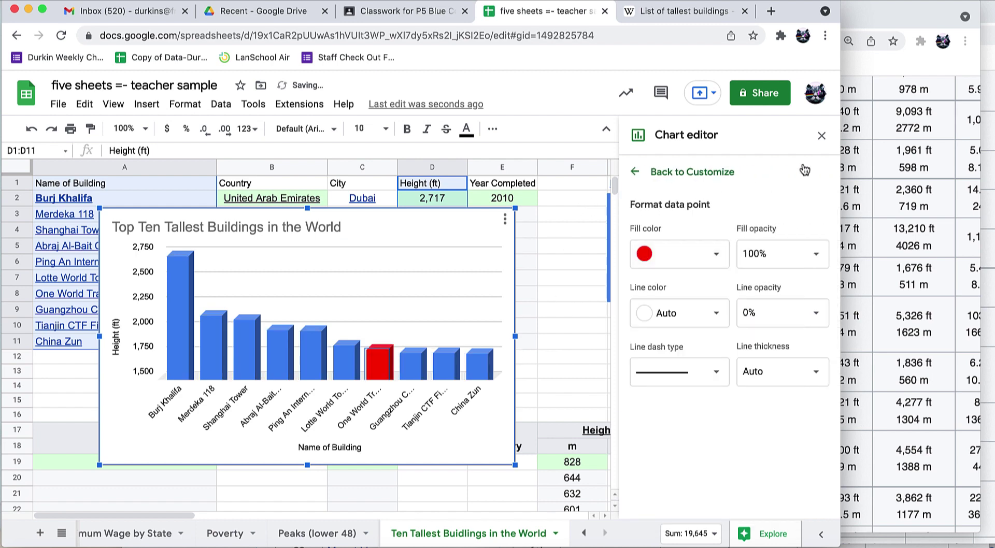
click(821, 136)
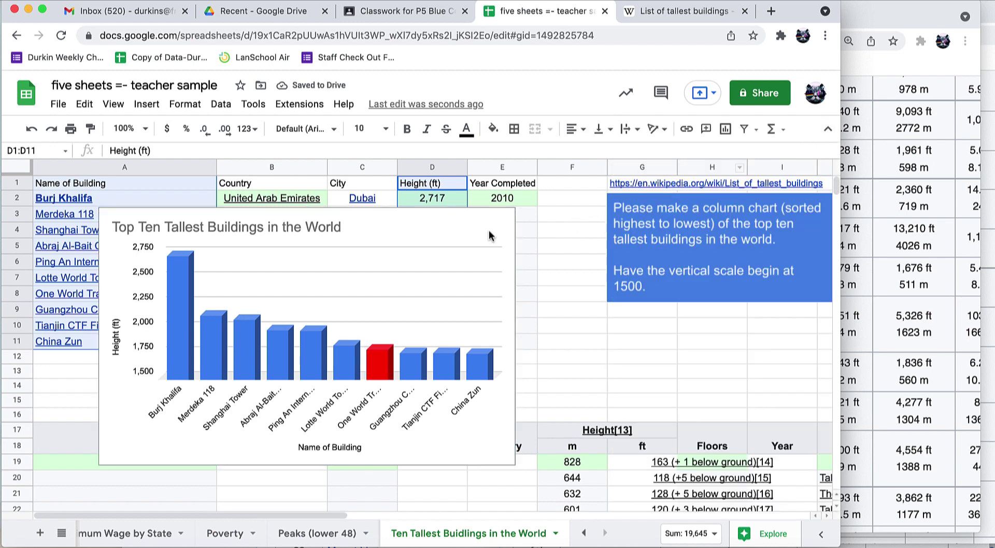
- Move the tallest buildings chart off the building names, up to row 1 and across columns B to G
click(459, 250)
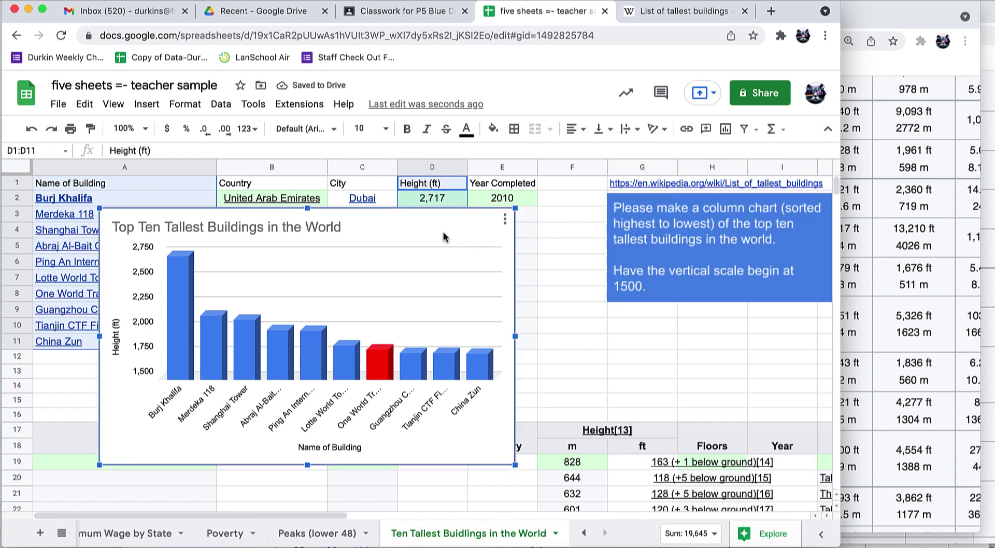
drag(442, 237, 595, 158)
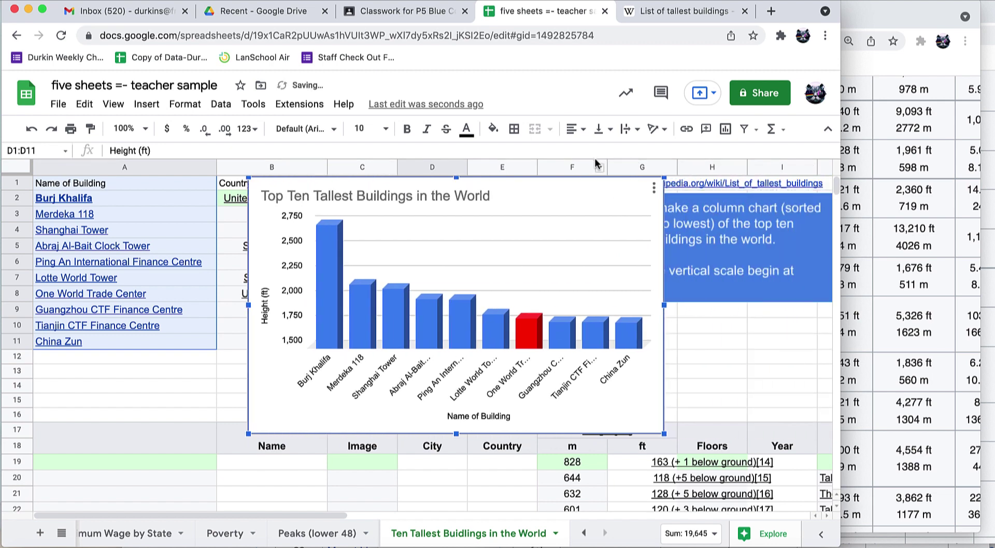
mouse_move(336, 246)
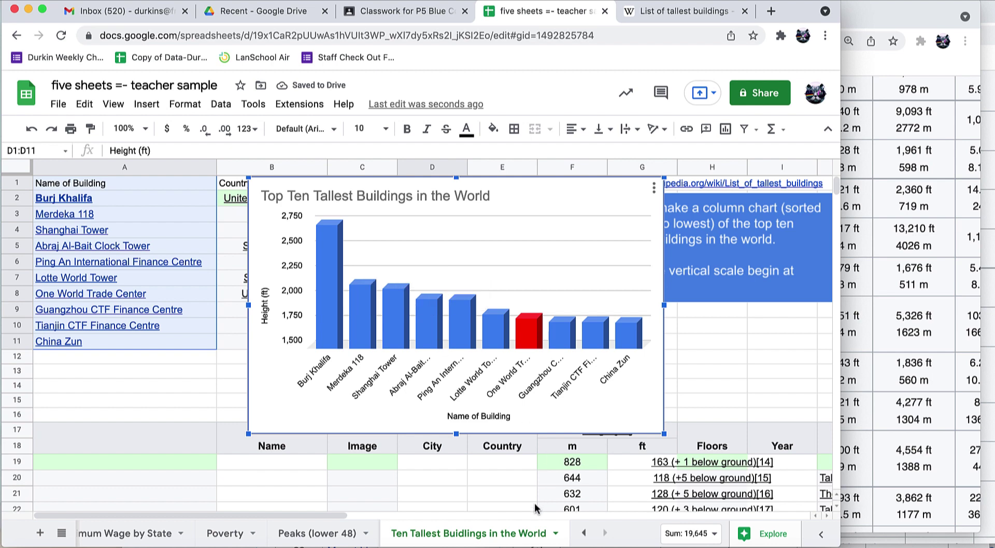
- Delete the contents of the leftover pasted source table in A17:O42
click(26, 430)
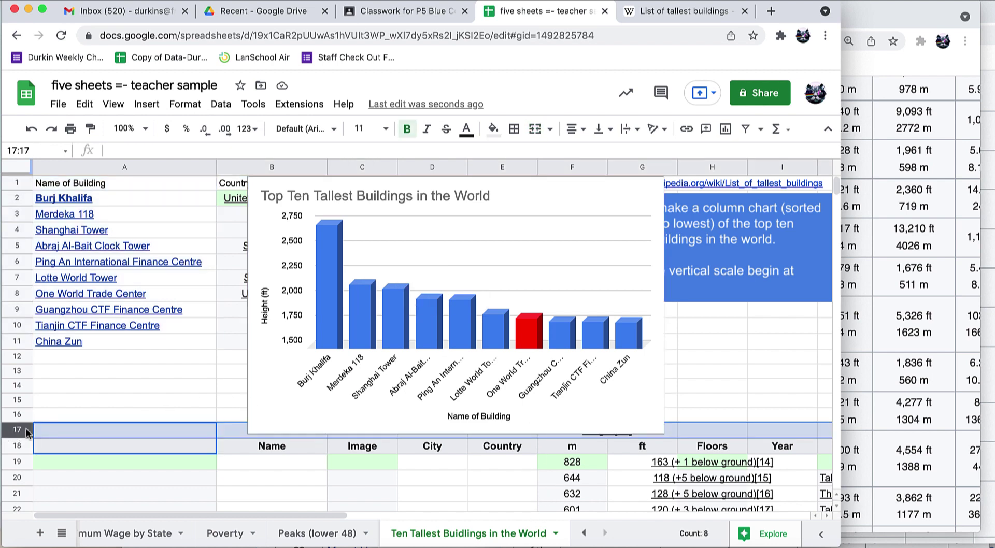
click(87, 421)
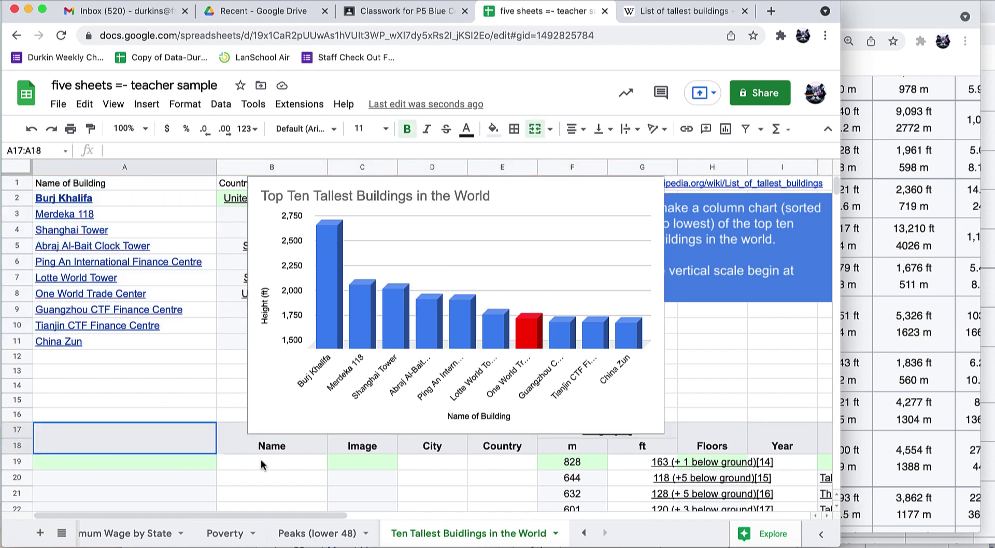
drag(261, 464, 908, 502)
key(Delete)
scroll(727, 228, up, 7)
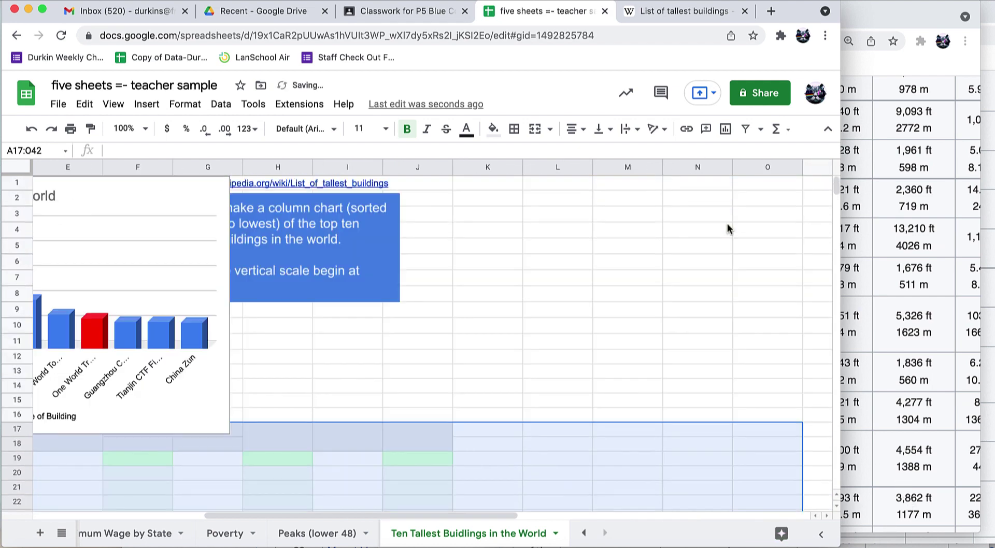
scroll(726, 222, left, 5)
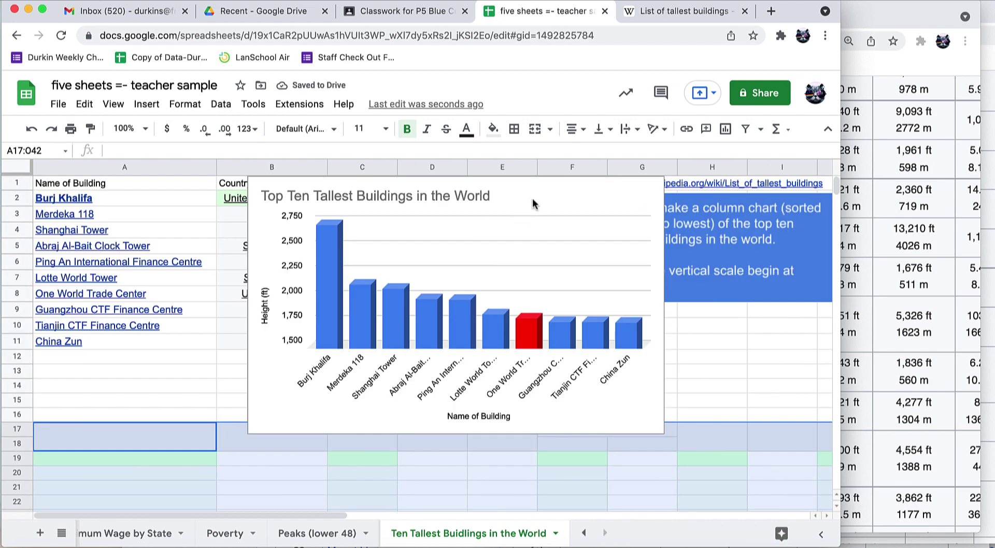
- Move the chart down to start at about row 6, clear of the table headings and first four building rows
click(528, 237)
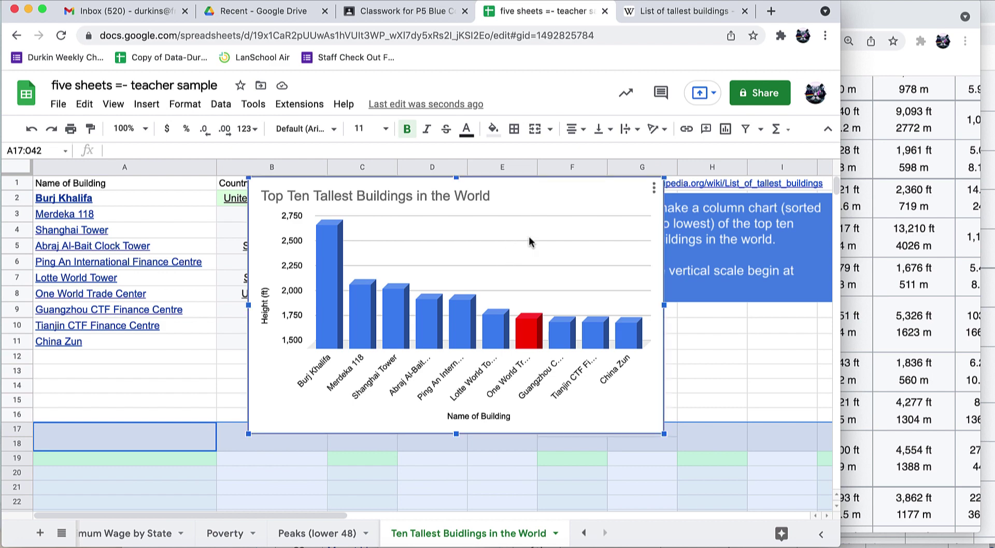
drag(548, 206, 509, 277)
click(668, 382)
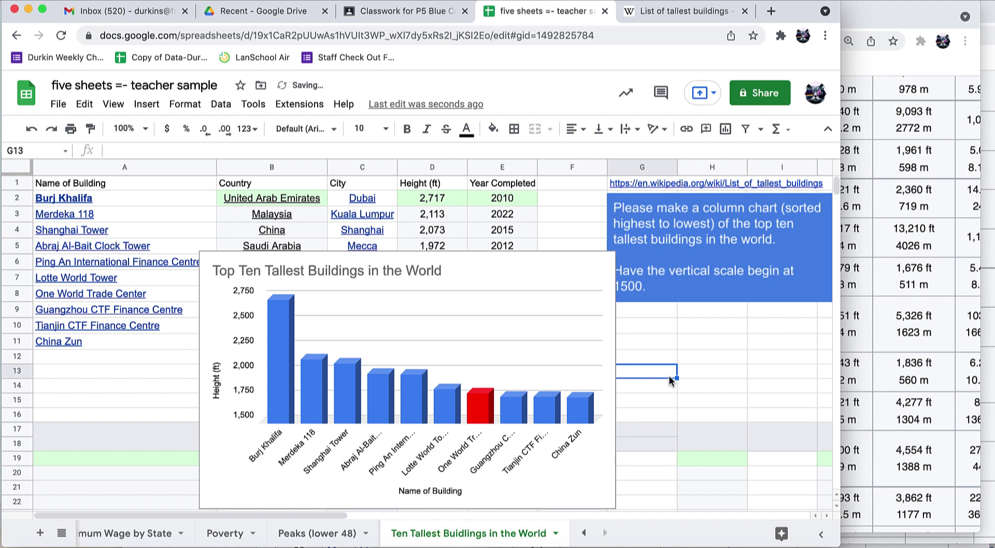
- Bring the workbook's earlier sheet tabs back to Day Converted to Month/Day into view
click(584, 535)
click(584, 535)
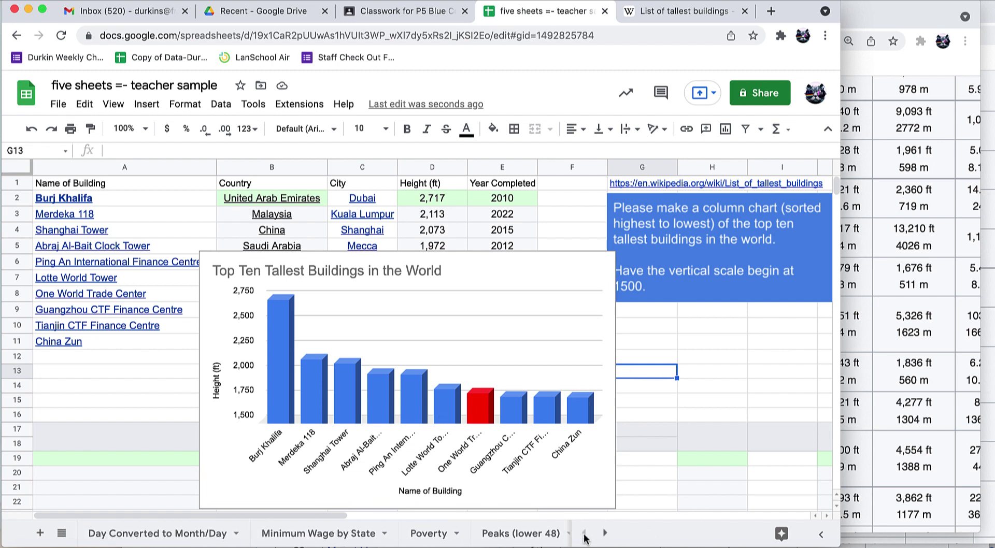